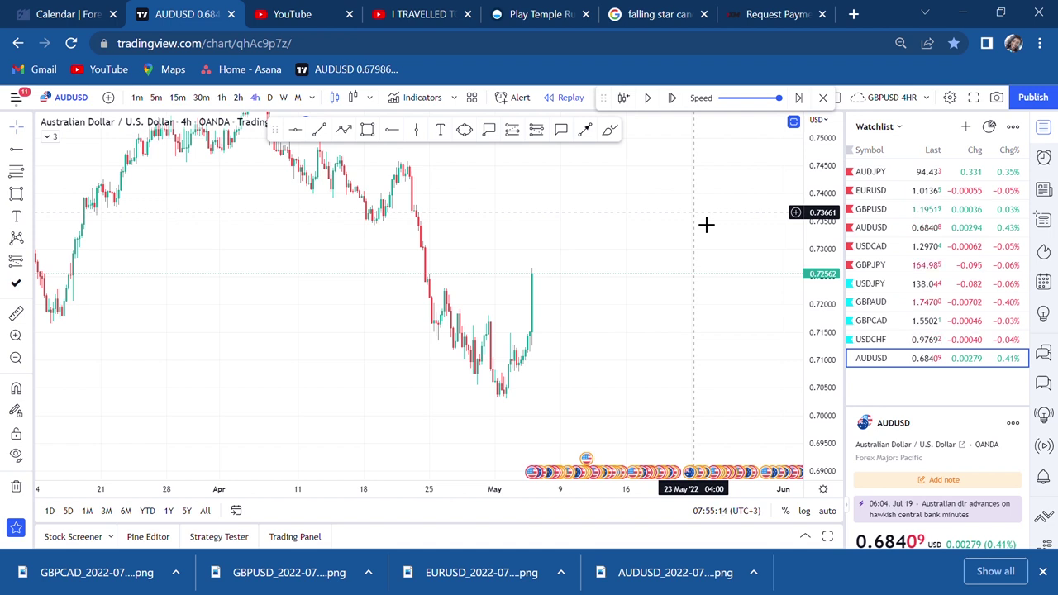
# Zoom in and shift the AUDUSD 4h view to frame the April decline and early-May rally
pyautogui.scroll(2, 706, 225)
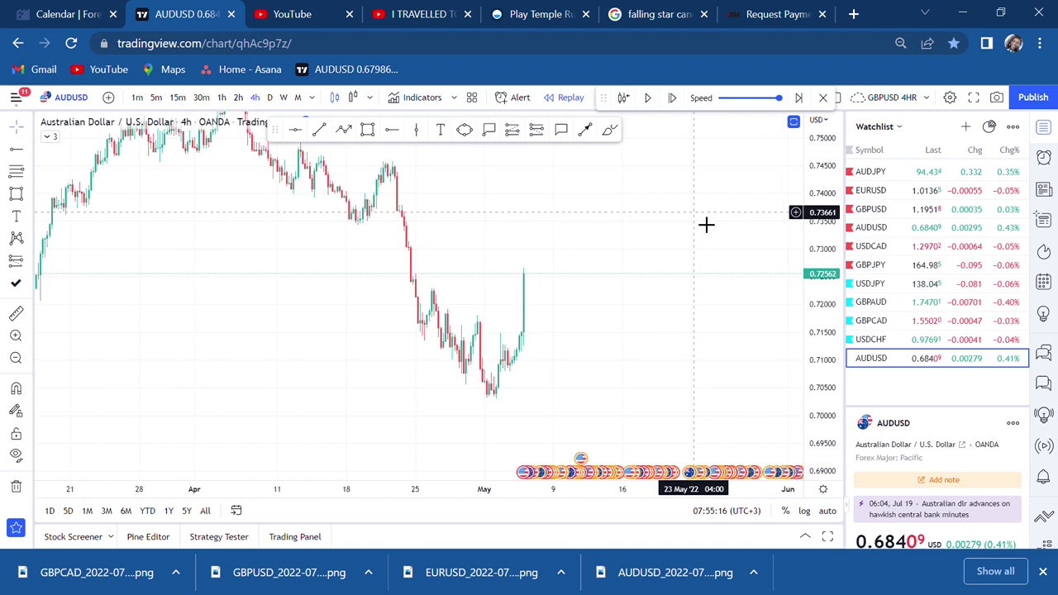
pyautogui.moveTo(635, 203); pyautogui.dragTo(647, 225)
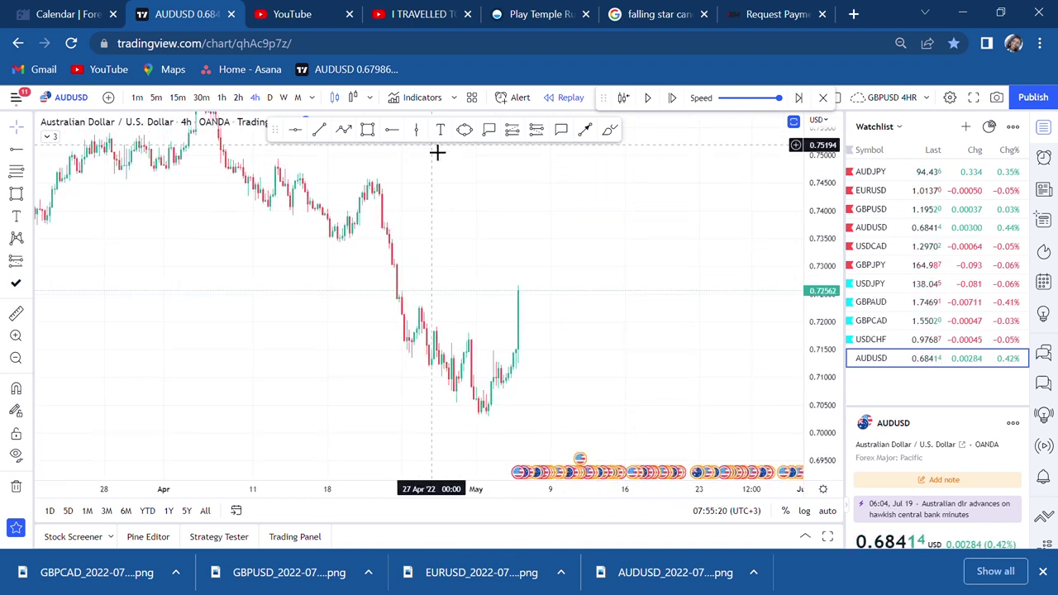
# Place a red horizontal ray at 0.74523 and draw an up-right arrow rising toward it
pyautogui.click(519, 181)
pyautogui.moveTo(448, 231); pyautogui.dragTo(411, 252)
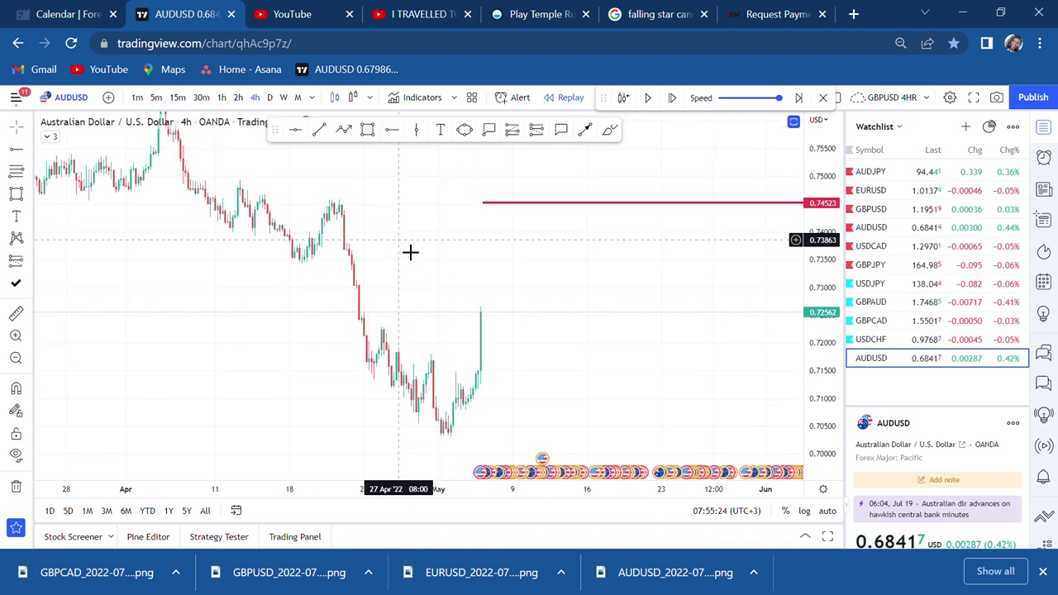
pyautogui.click(584, 130)
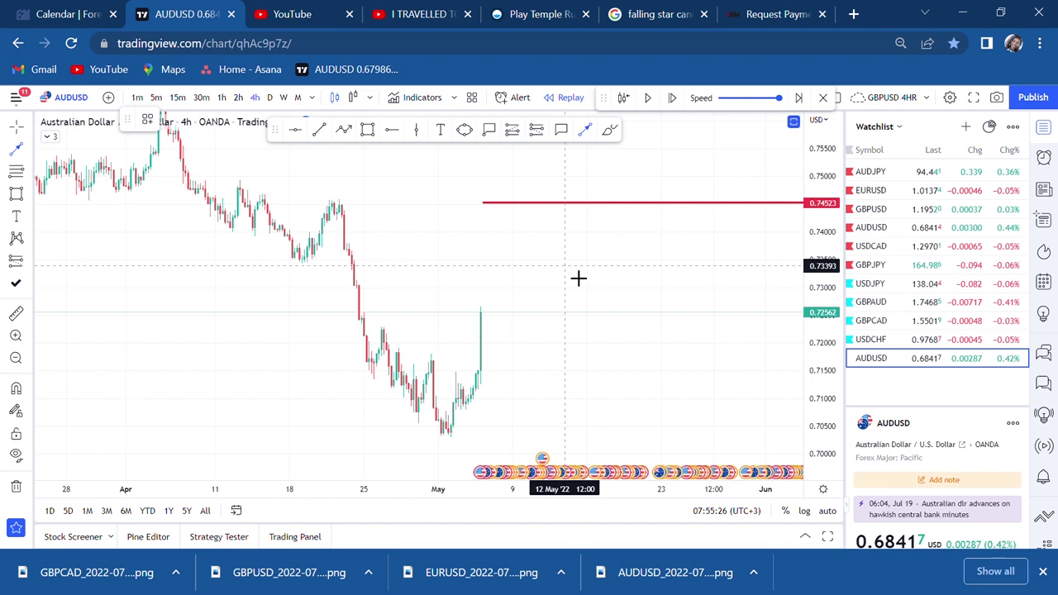
pyautogui.click(565, 266)
pyautogui.click(619, 152)
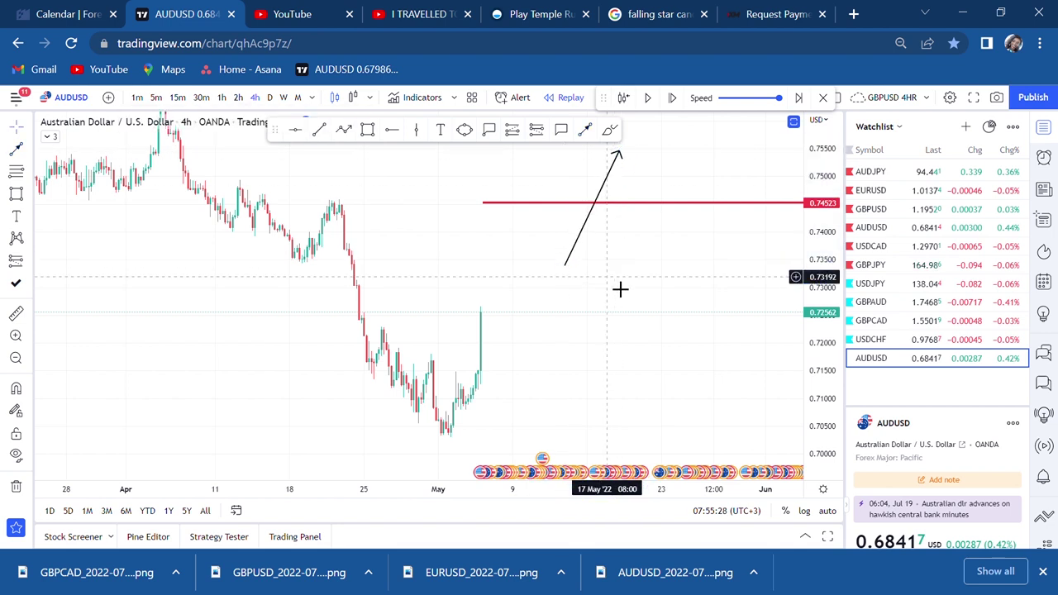
# Place a red horizontal ray at 0.72431 and draw a down arrow from about 0.741 to 0.712
pyautogui.moveTo(496, 190); pyautogui.dragTo(466, 159)
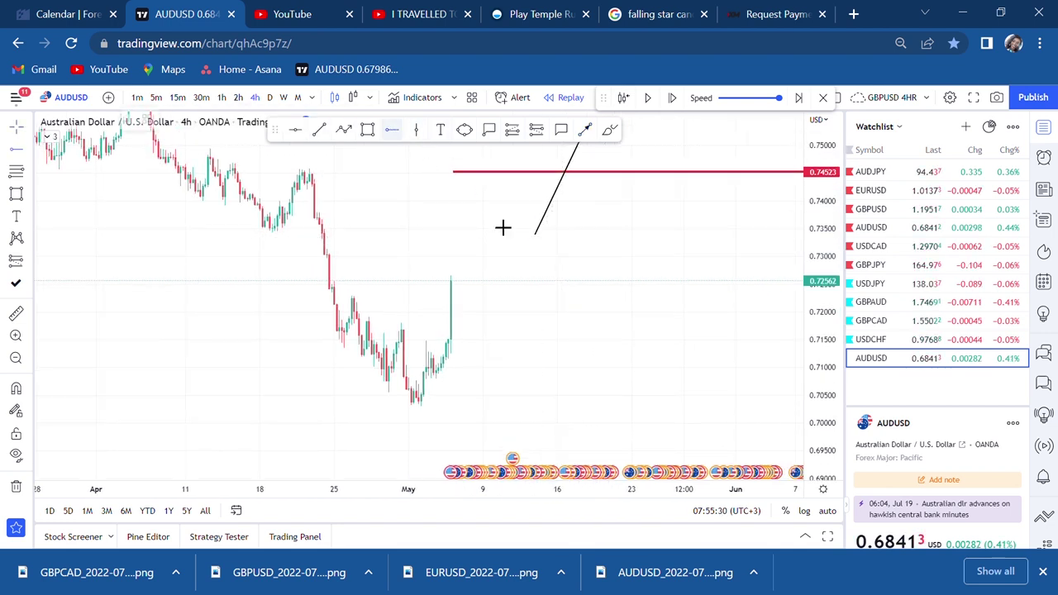
pyautogui.click(552, 288)
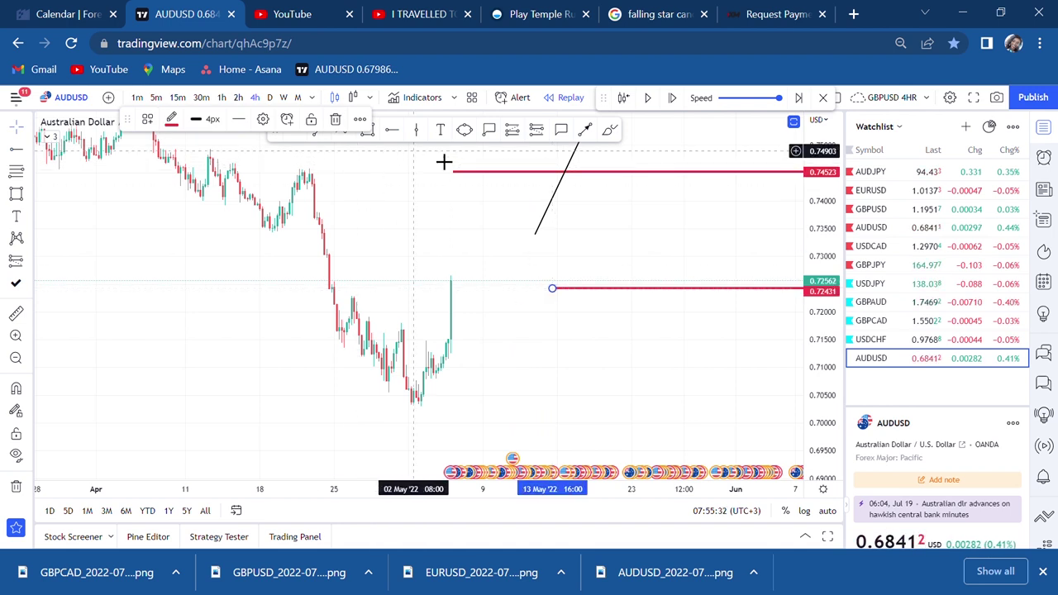
pyautogui.click(584, 130)
pyautogui.click(589, 196)
pyautogui.click(660, 368)
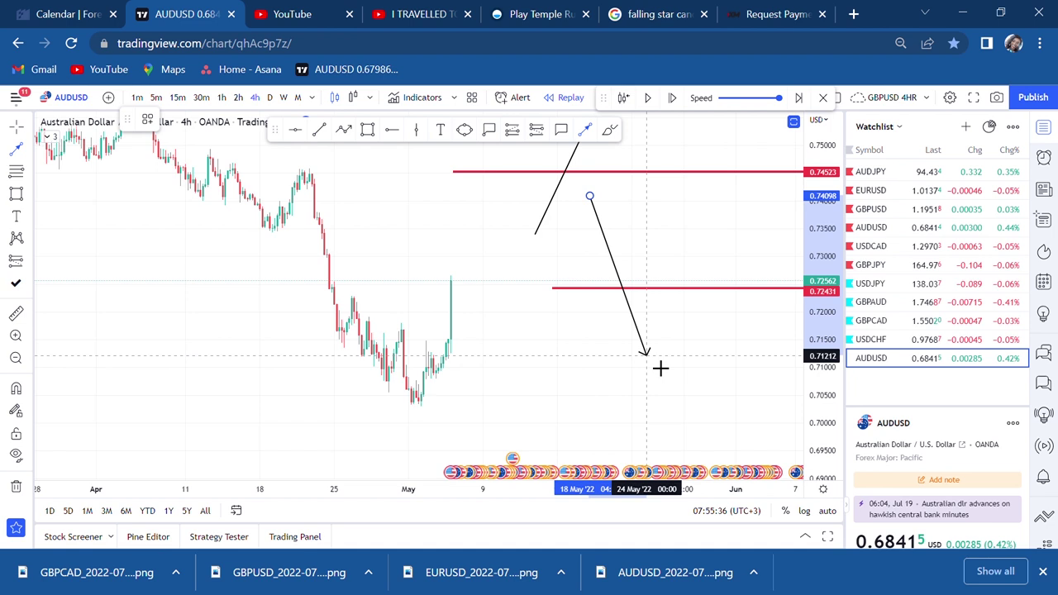
pyautogui.moveTo(687, 246); pyautogui.dragTo(642, 275)
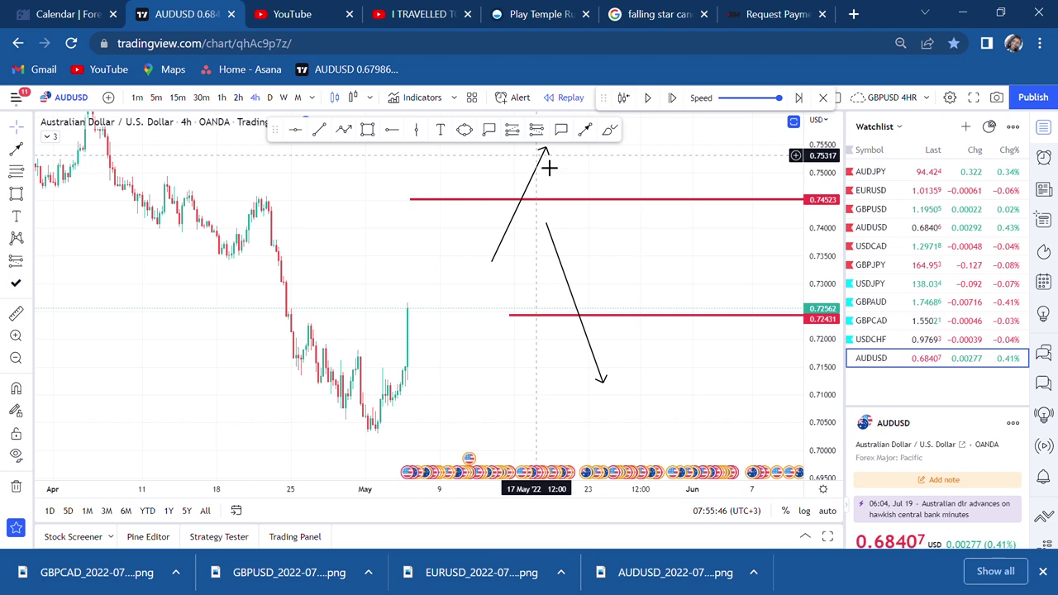
# Float the replay controls and delete the downward and upward arrows
pyautogui.moveTo(618, 99); pyautogui.dragTo(639, 138)
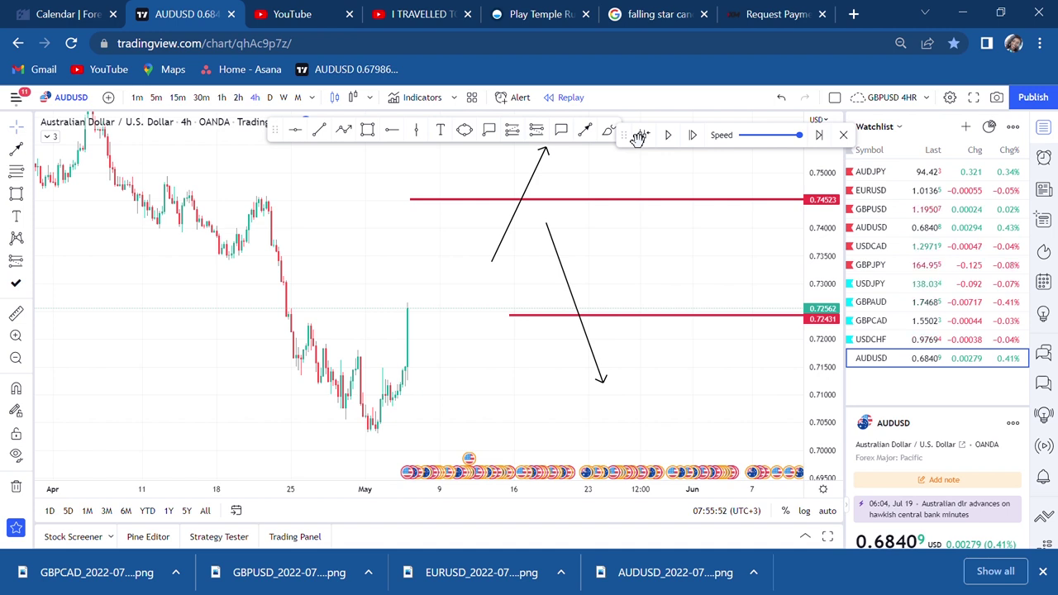
pyautogui.click(563, 265)
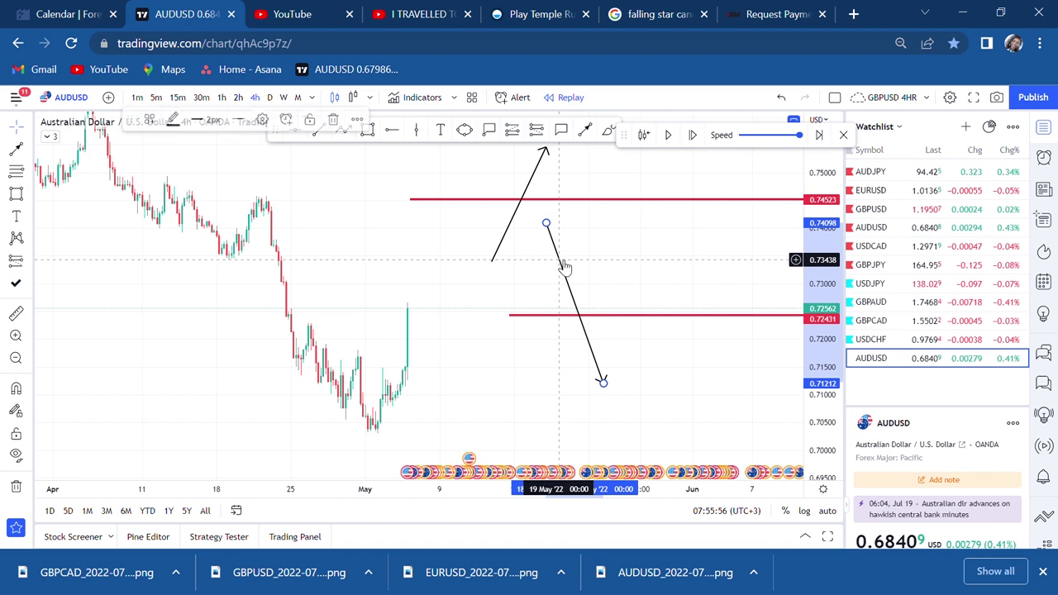
pyautogui.press('Delete')
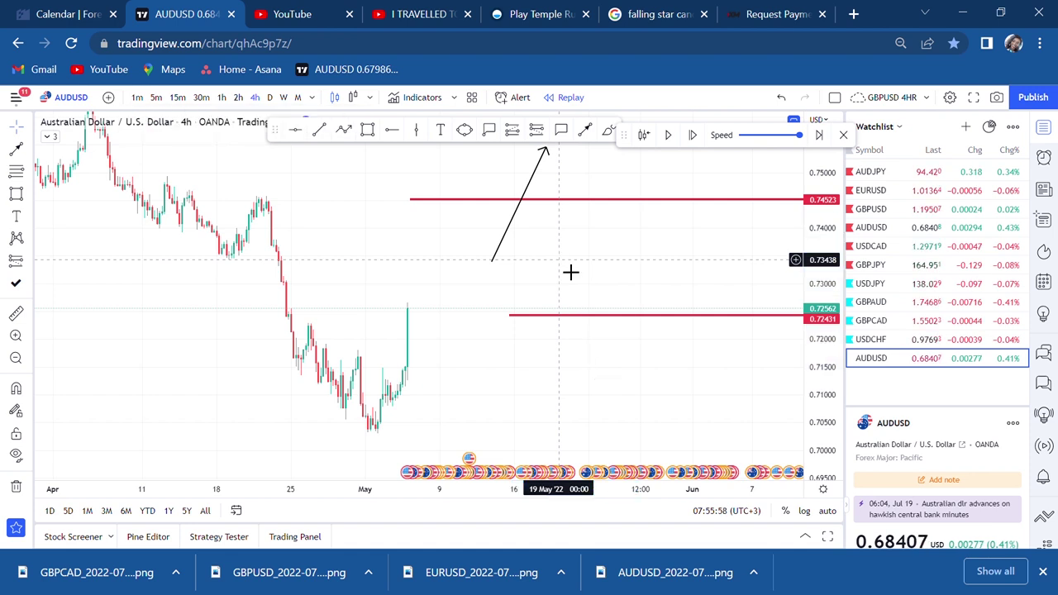
pyautogui.click(525, 213)
pyautogui.press('Delete')
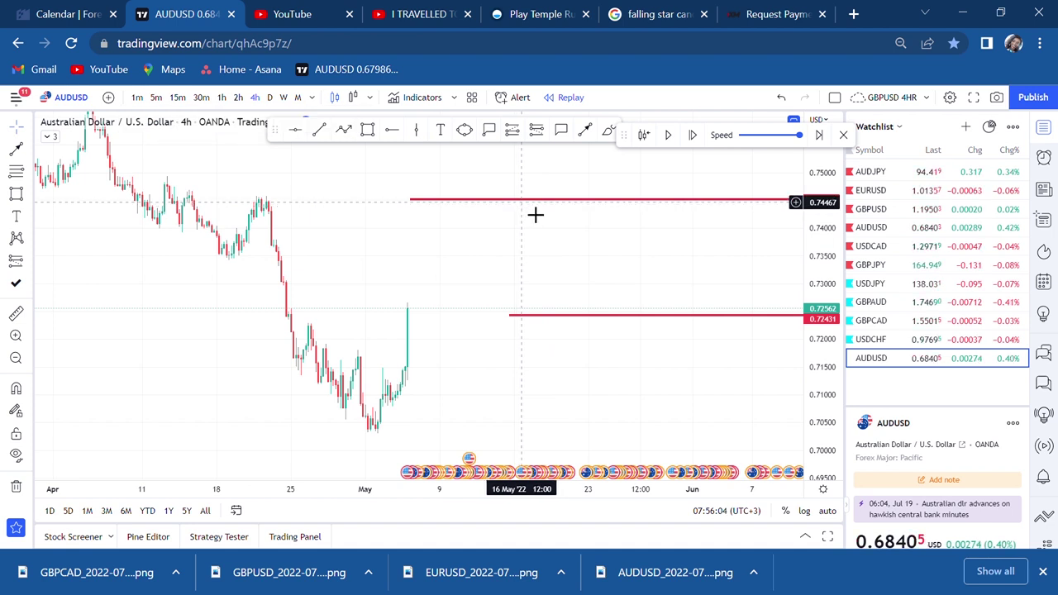
# Delete the red horizontal rays at 0.74523 and 0.72431
pyautogui.click(538, 206)
pyautogui.press('Delete')
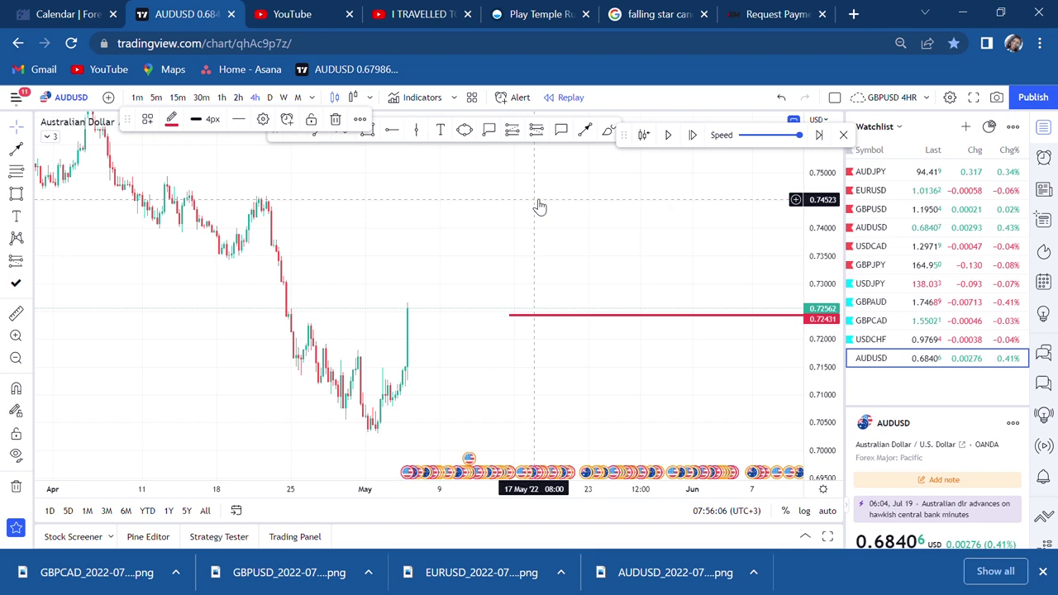
pyautogui.click(609, 319)
pyautogui.press('Delete')
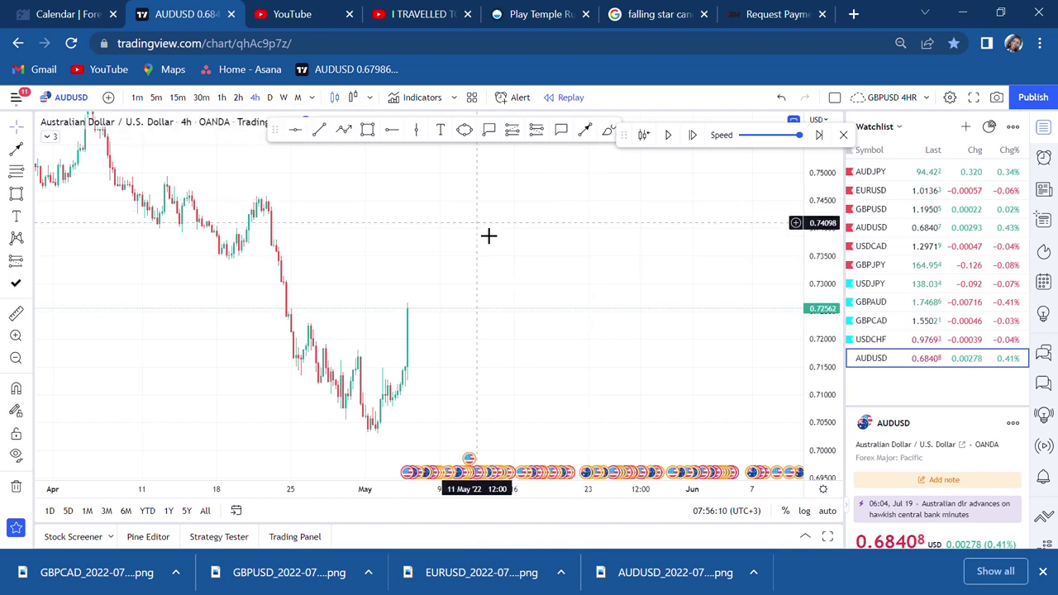
# Pan back, stretch the price scale and zoom in on the late-April low and early-May rally candles
pyautogui.hscroll(-5, 487, 234)
pyautogui.hscroll(-3, 610, 232)
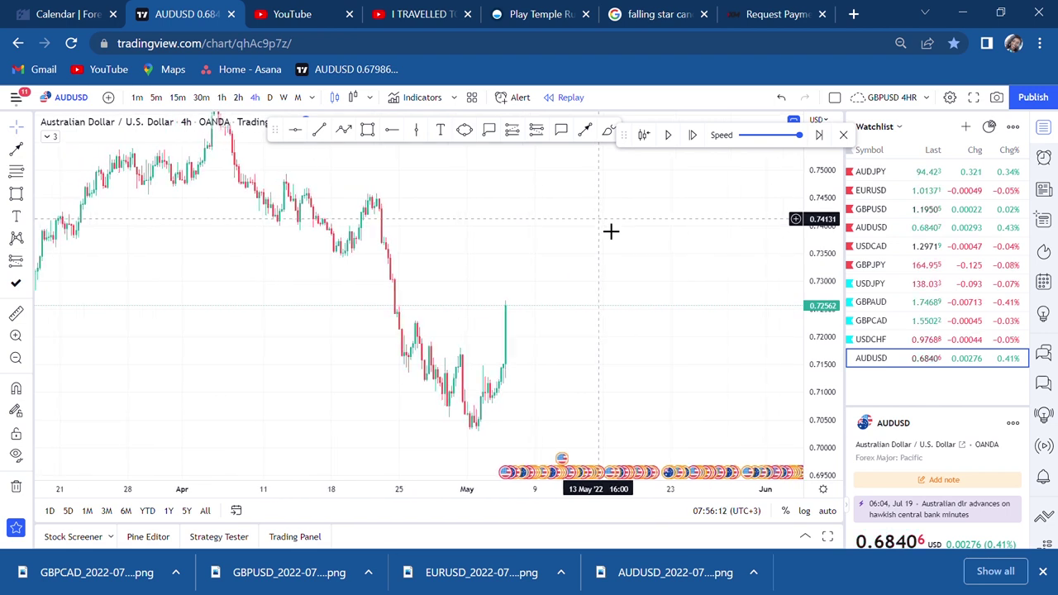
pyautogui.moveTo(574, 212); pyautogui.dragTo(613, 263)
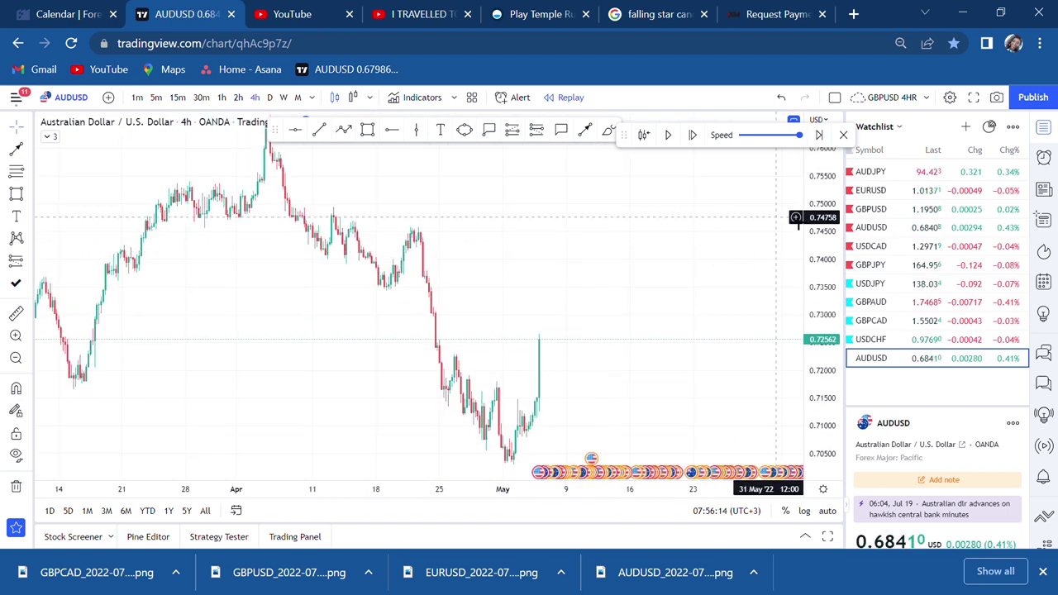
pyautogui.hscroll(2, 645, 262)
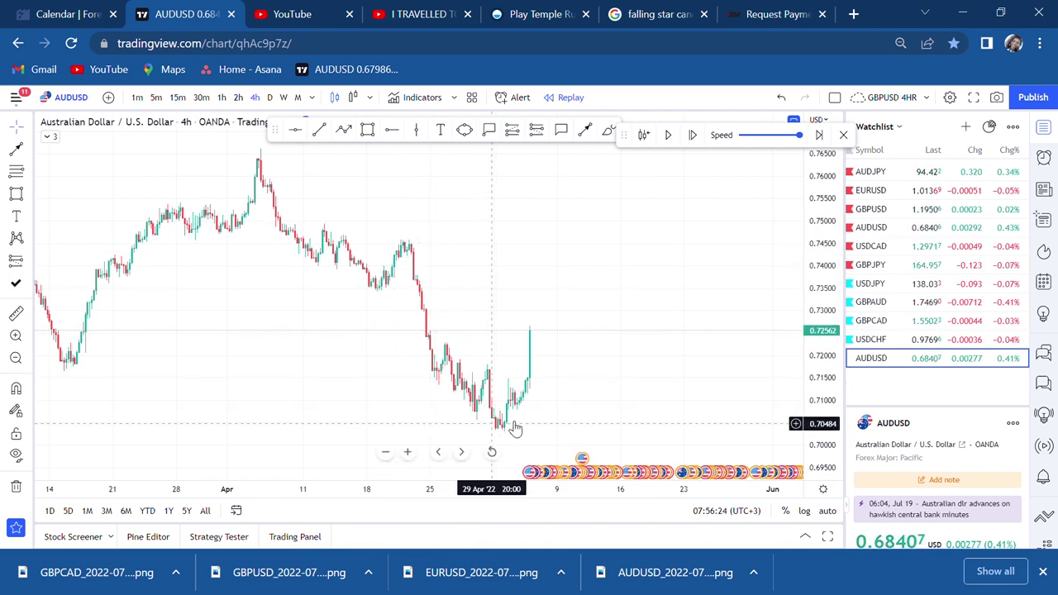
pyautogui.scroll(1, 613, 367)
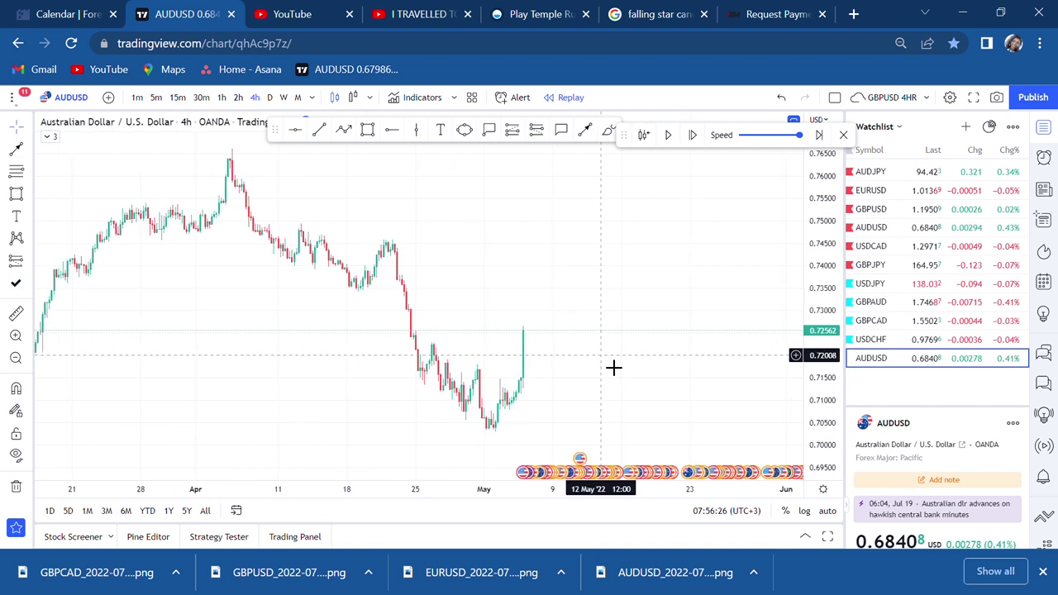
pyautogui.scroll(1, 613, 367)
pyautogui.moveTo(825, 393); pyautogui.dragTo(813, 234)
pyautogui.scroll(2, 746, 262)
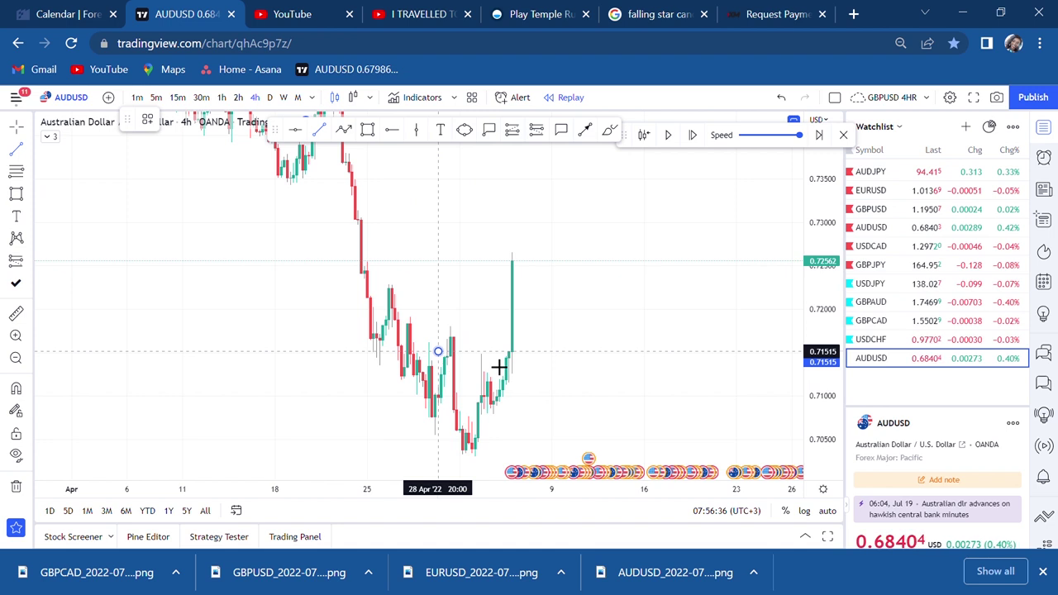
# Draw a thin horizontal line near 0.7150, extending its right end to 12 May
pyautogui.click(438, 352)
pyautogui.click(604, 354)
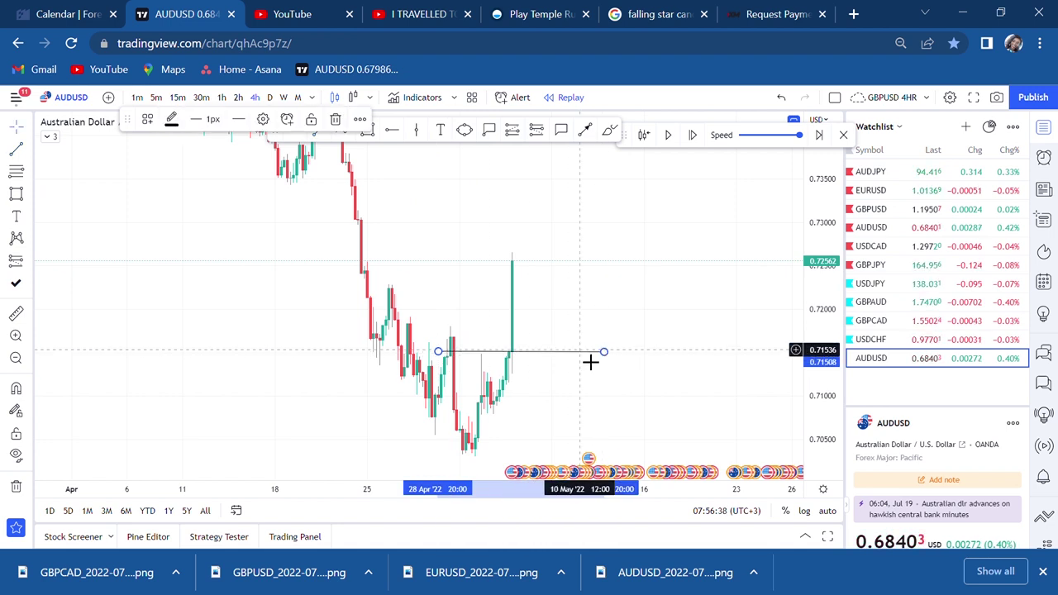
pyautogui.moveTo(571, 357); pyautogui.dragTo(569, 364)
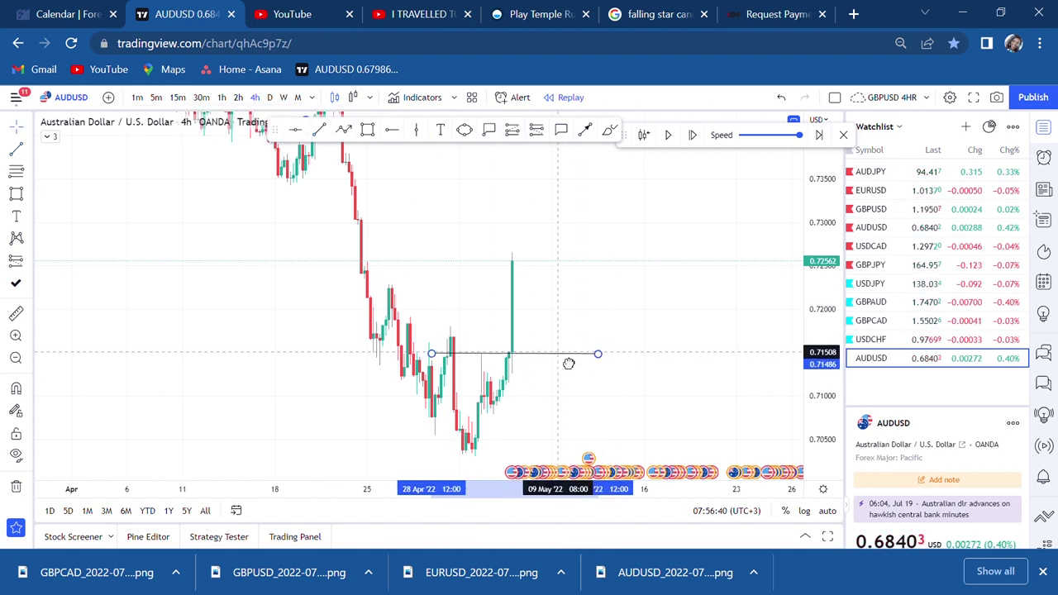
pyautogui.moveTo(600, 356); pyautogui.dragTo(615, 358)
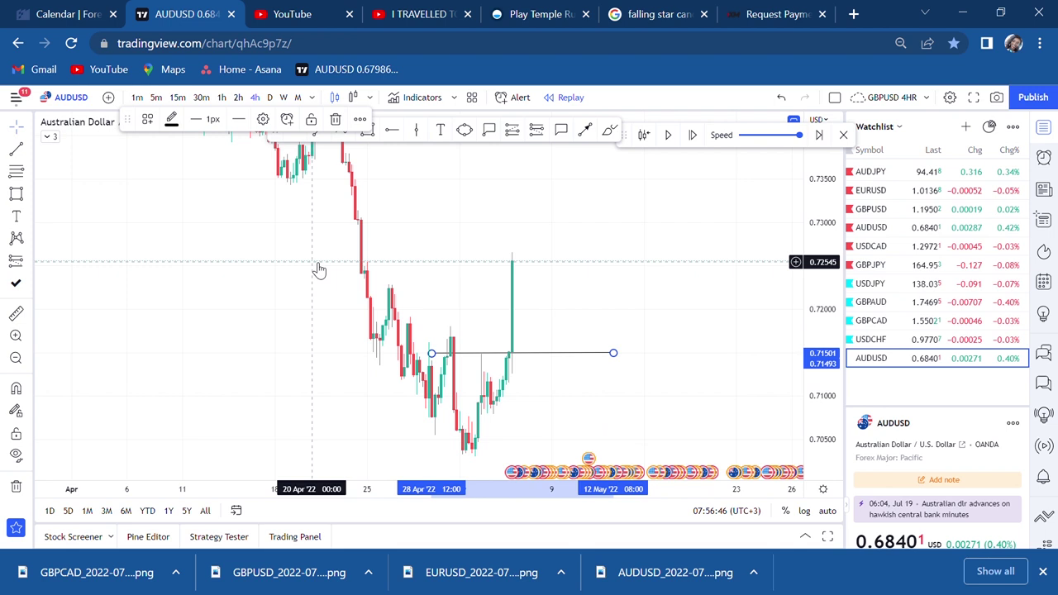
pyautogui.click(413, 279)
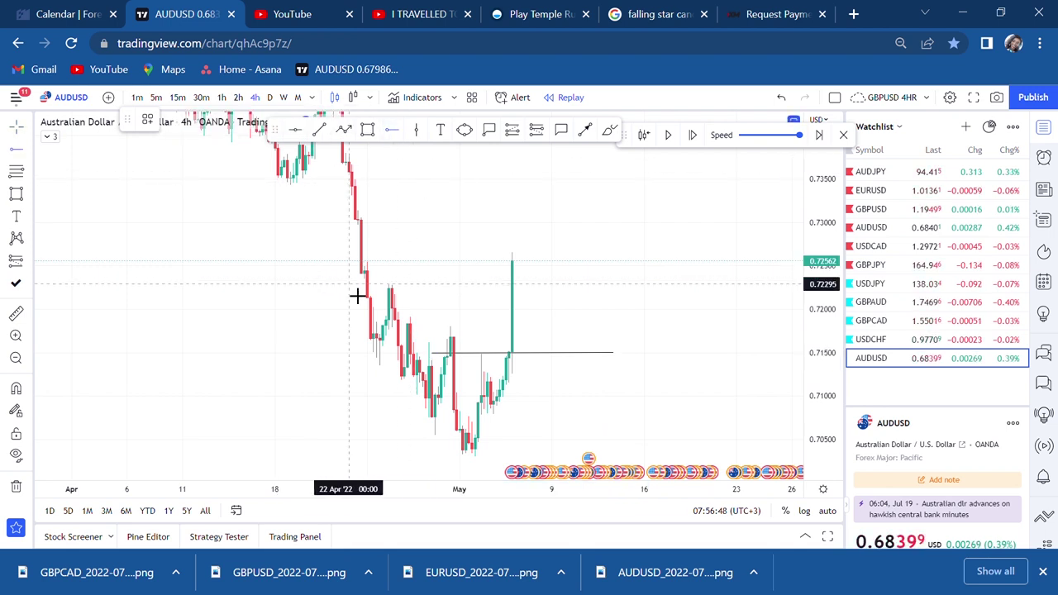
# Place a red horizontal ray at 0.72545 and zoom into the big green candle below it
pyautogui.click(294, 262)
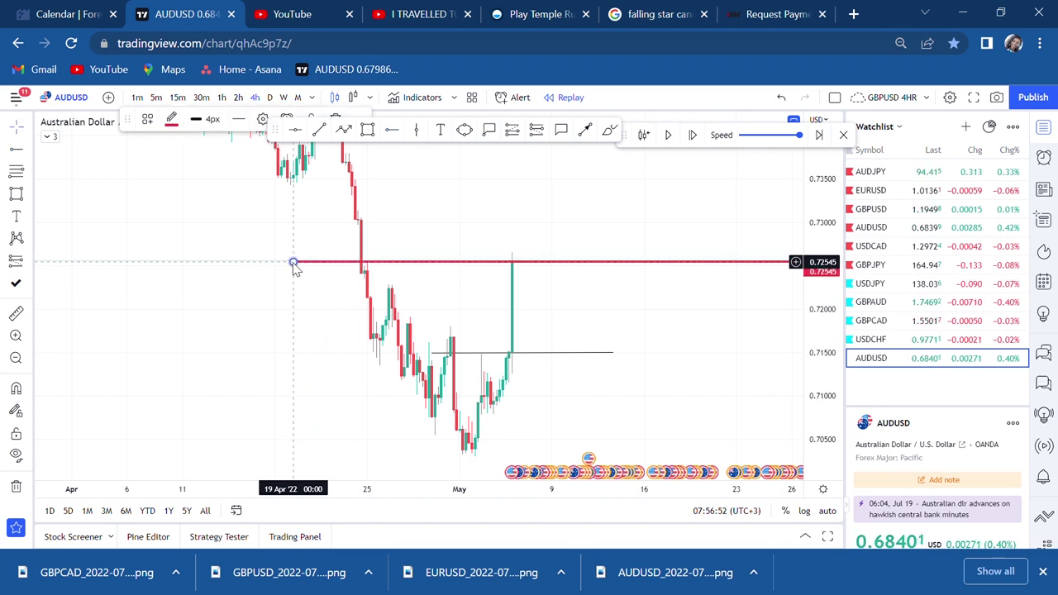
pyautogui.click(16, 335)
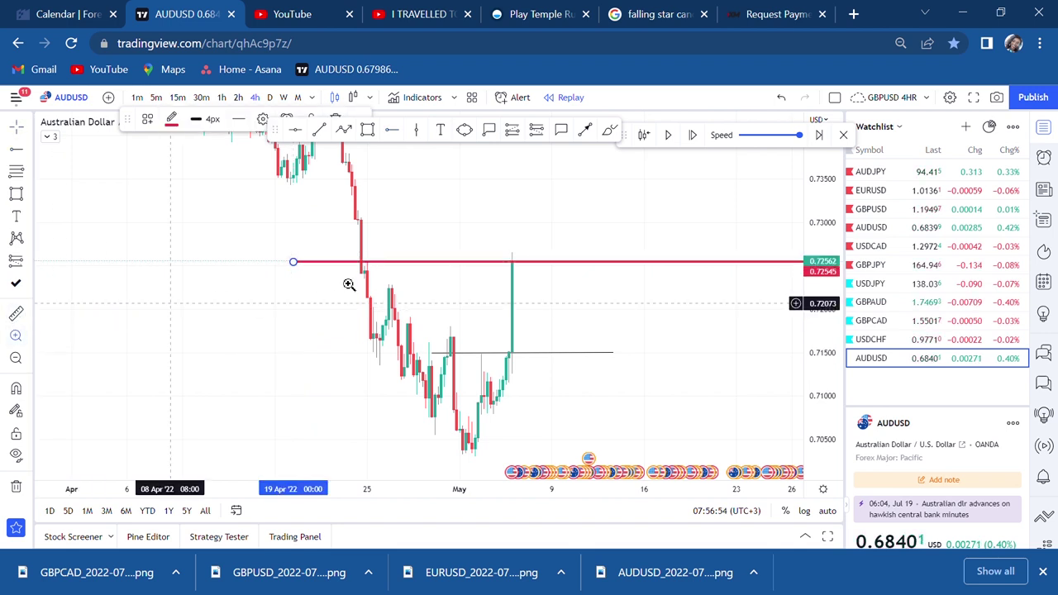
pyautogui.moveTo(472, 239); pyautogui.dragTo(578, 297)
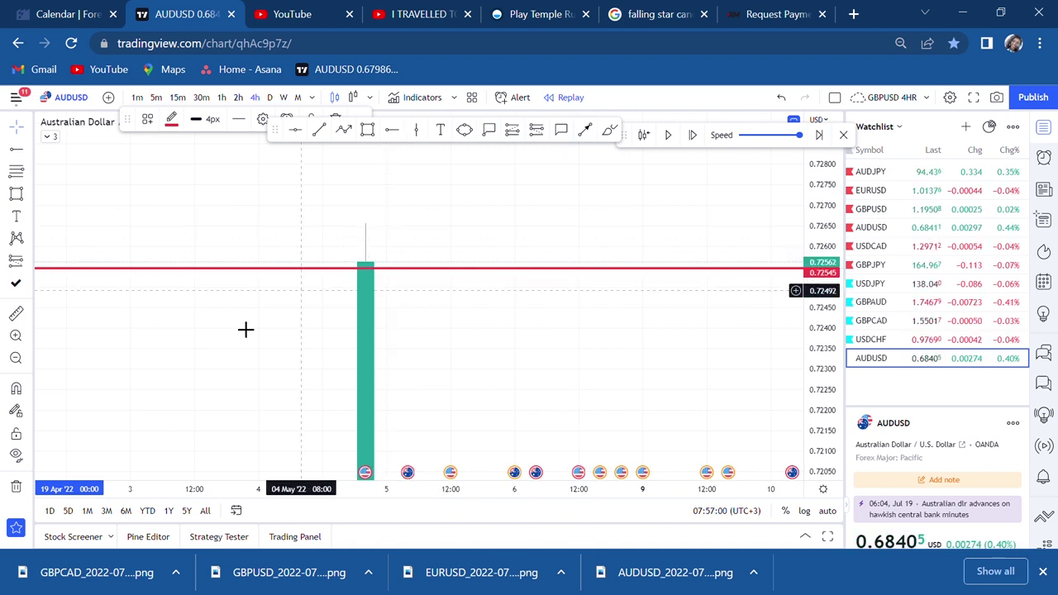
# Zoom out, stretch the price scale and centre the red line in view
pyautogui.click(16, 360)
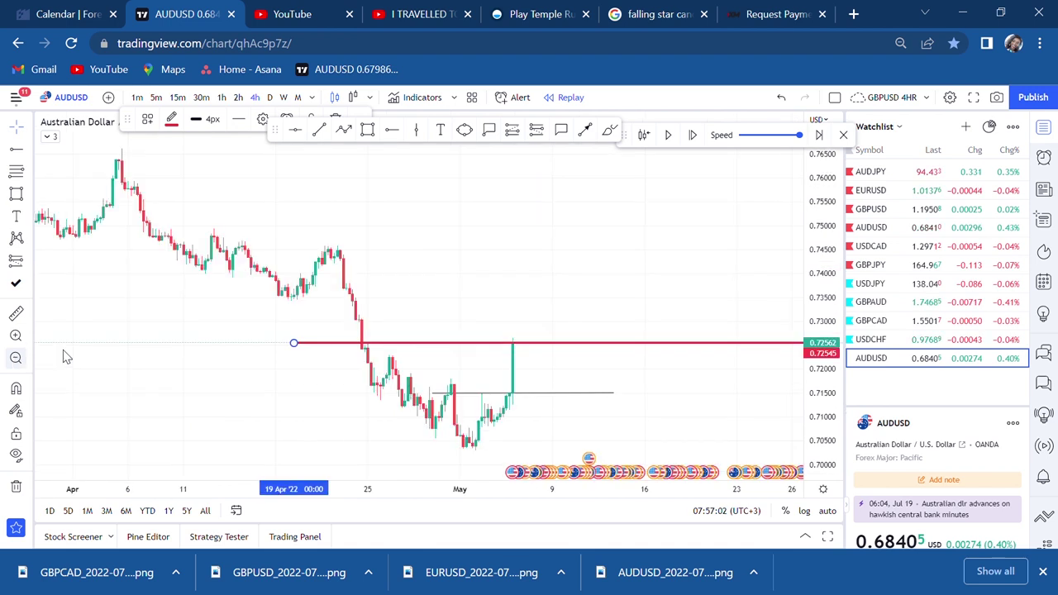
pyautogui.moveTo(814, 329); pyautogui.dragTo(814, 220)
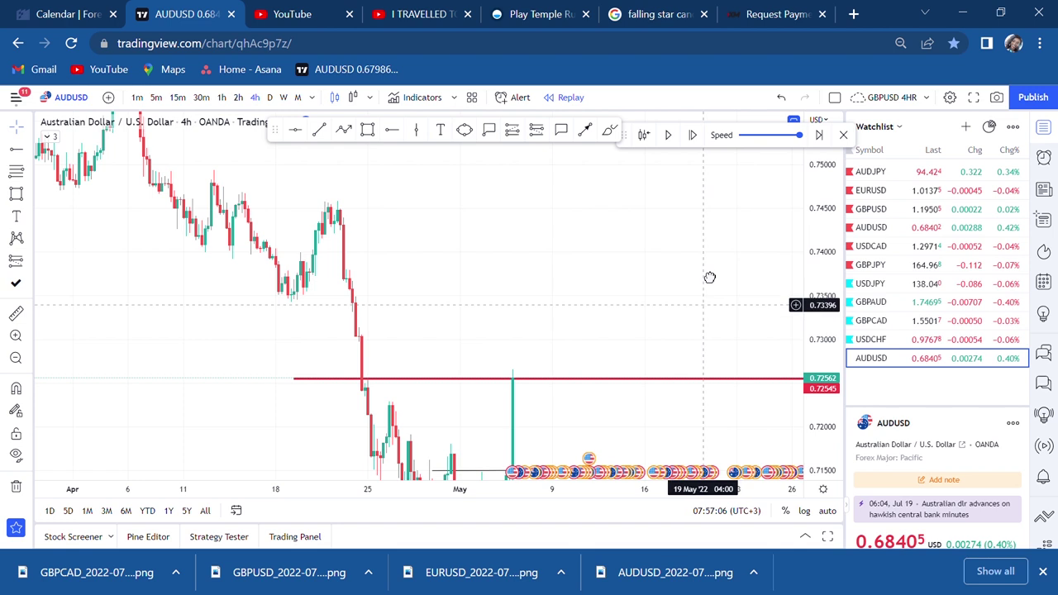
pyautogui.moveTo(709, 310); pyautogui.dragTo(707, 204)
pyautogui.scroll(4, 700, 342)
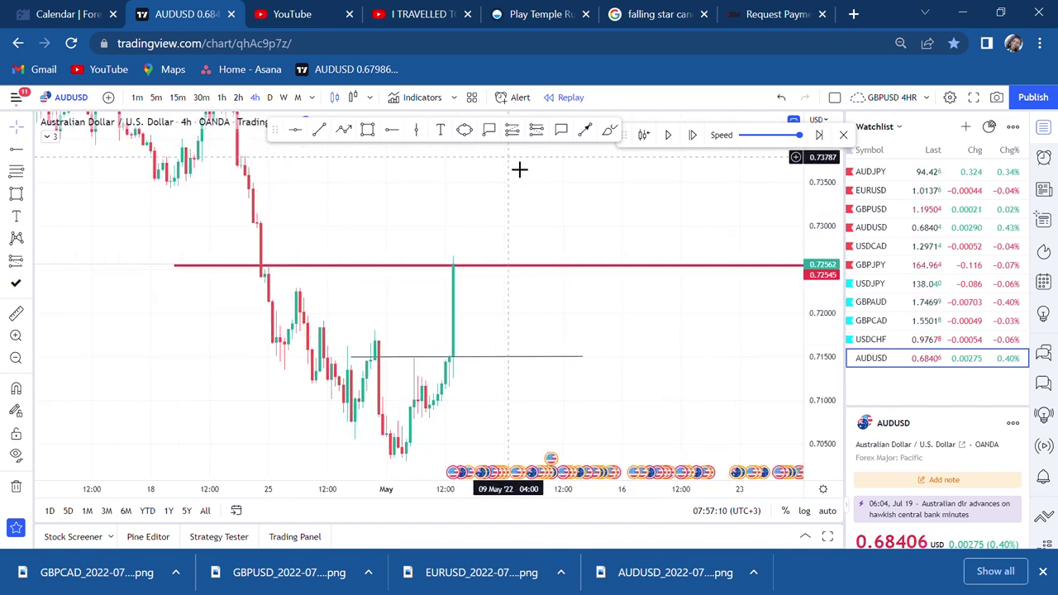
pyautogui.click(609, 130)
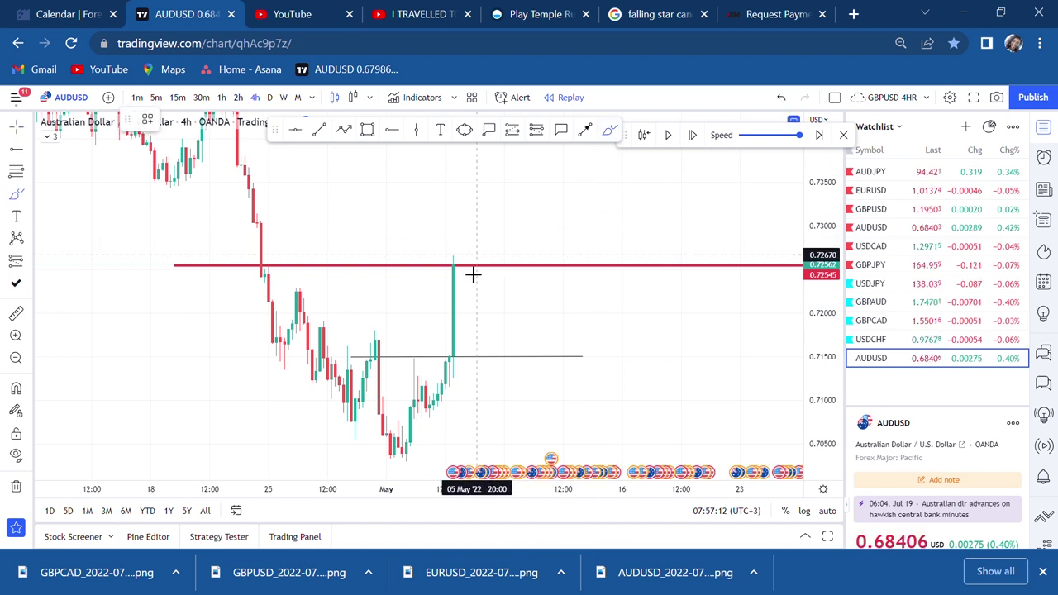
pyautogui.moveTo(457, 267)
pyautogui.mouseDown()
pyautogui.moveTo(493, 356)
pyautogui.moveTo(475, 358)
pyautogui.moveTo(521, 355)
pyautogui.moveTo(507, 369)
pyautogui.moveTo(571, 184)
pyautogui.moveTo(595, 243)
pyautogui.moveTo(617, 196)
pyautogui.mouseUp()
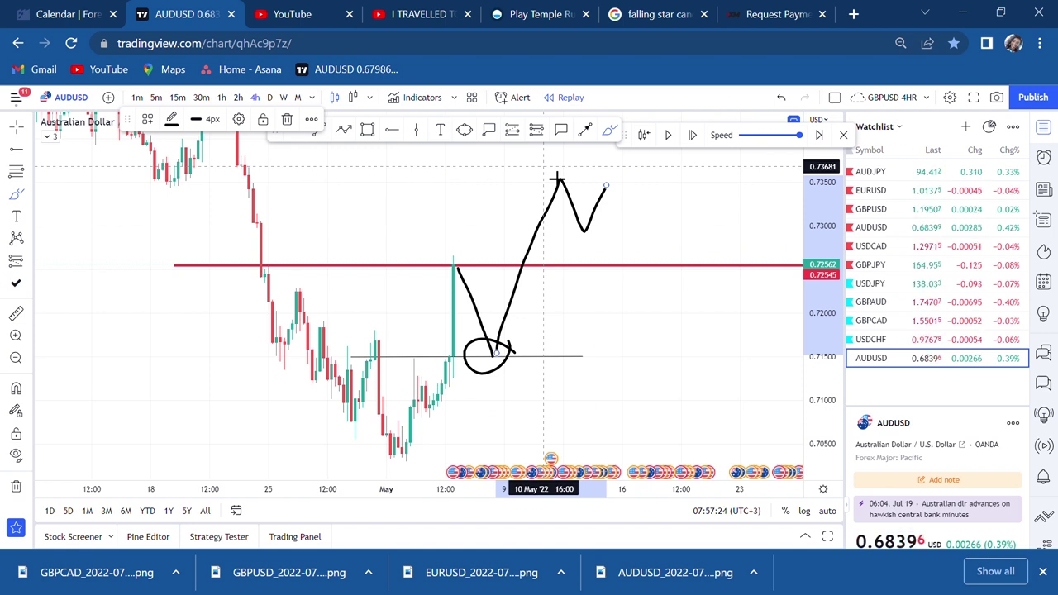
pyautogui.click(781, 98)
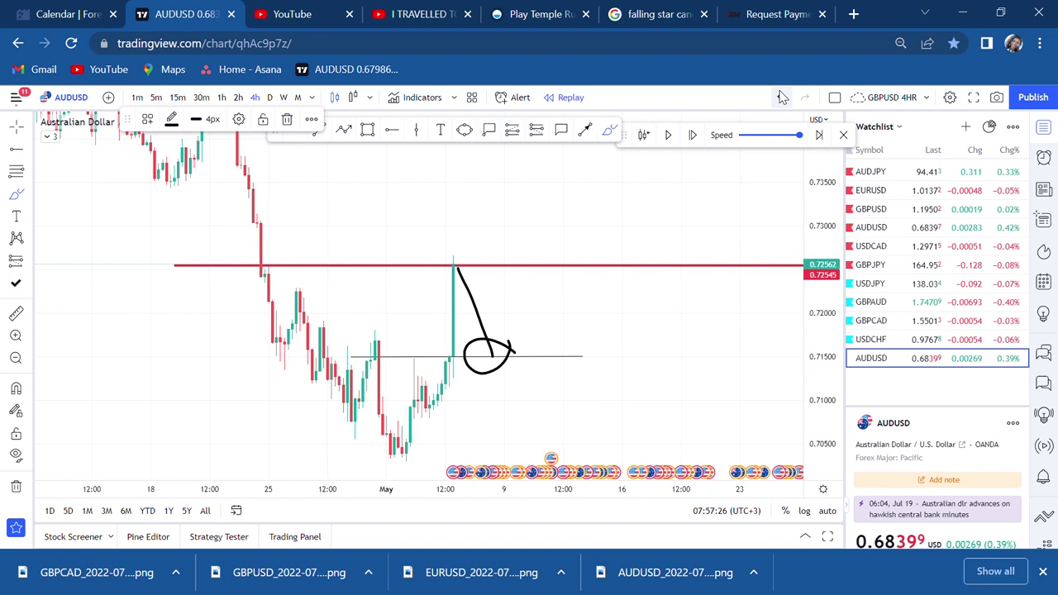
pyautogui.click(781, 98)
pyautogui.click(780, 98)
pyautogui.click(390, 135)
pyautogui.click(550, 200)
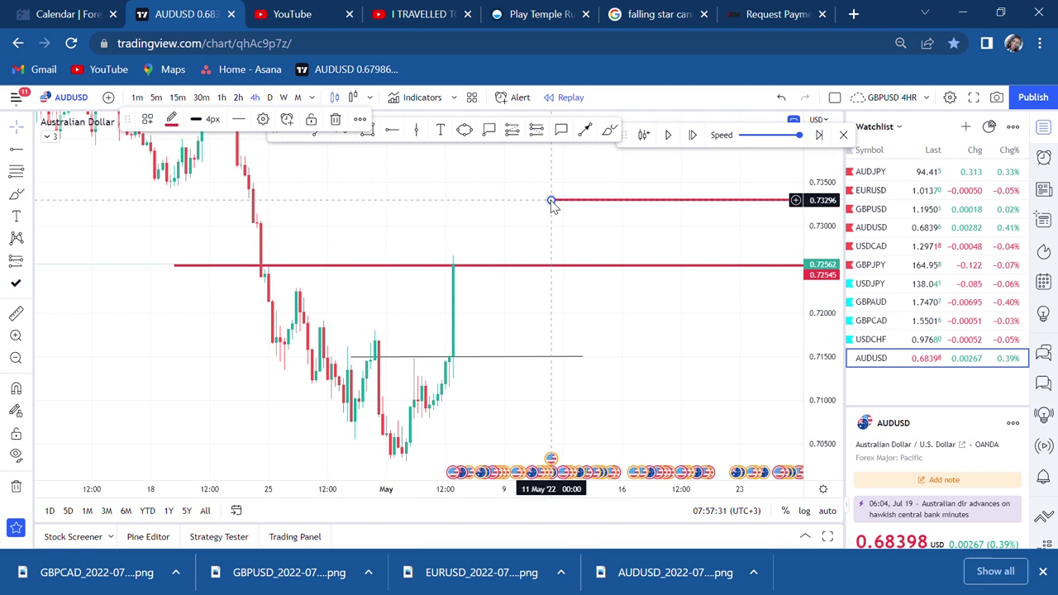
pyautogui.click(336, 120)
pyautogui.moveTo(325, 198); pyautogui.dragTo(413, 201)
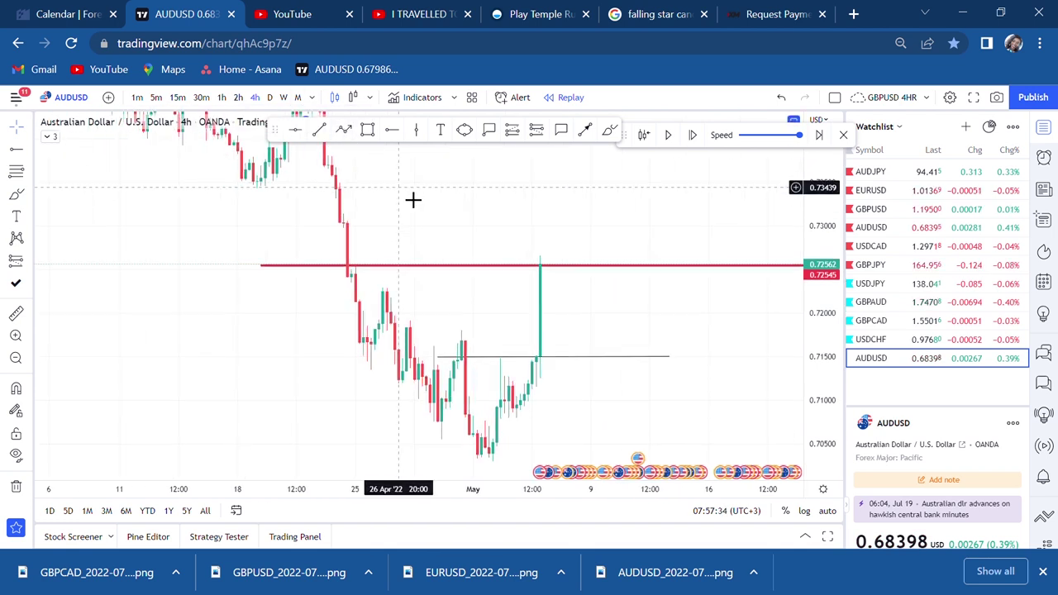
# Label the grey line near 0.715 with the saved BOS text template
pyautogui.click(440, 129)
pyautogui.click(521, 353)
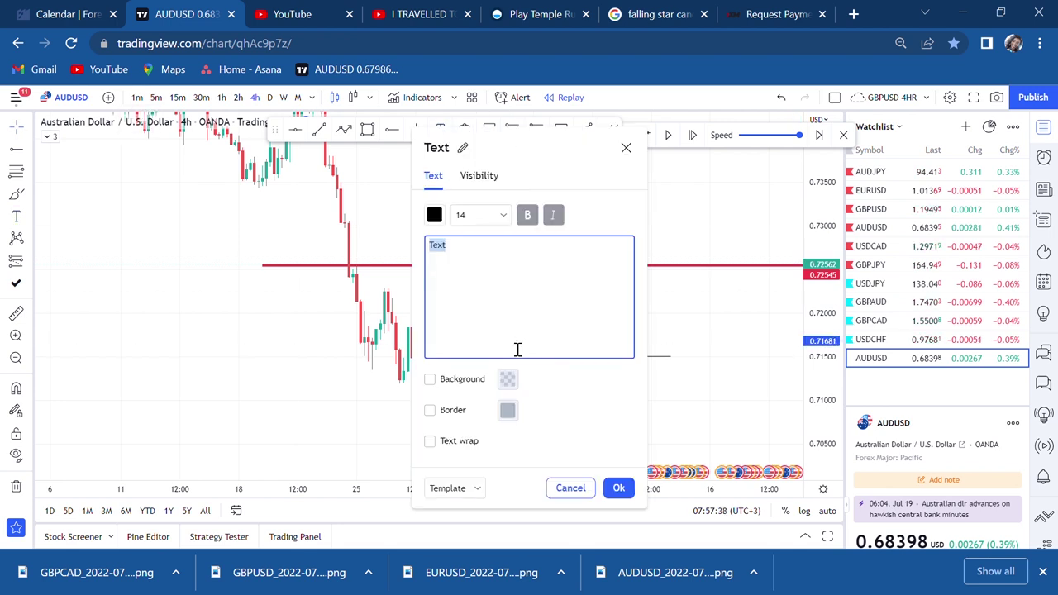
pyautogui.click(477, 489)
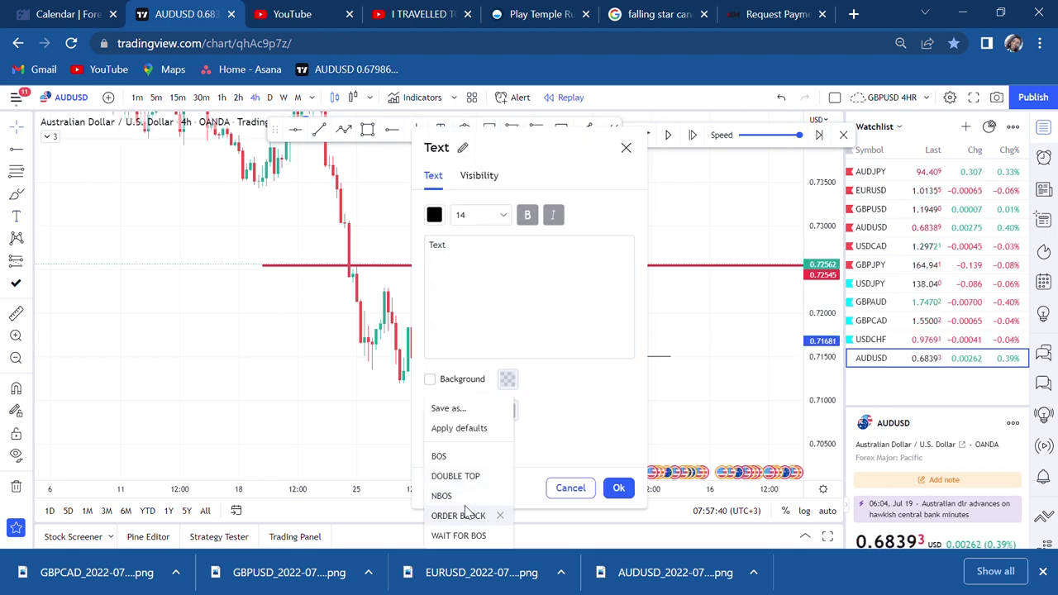
pyautogui.click(439, 456)
pyautogui.click(371, 432)
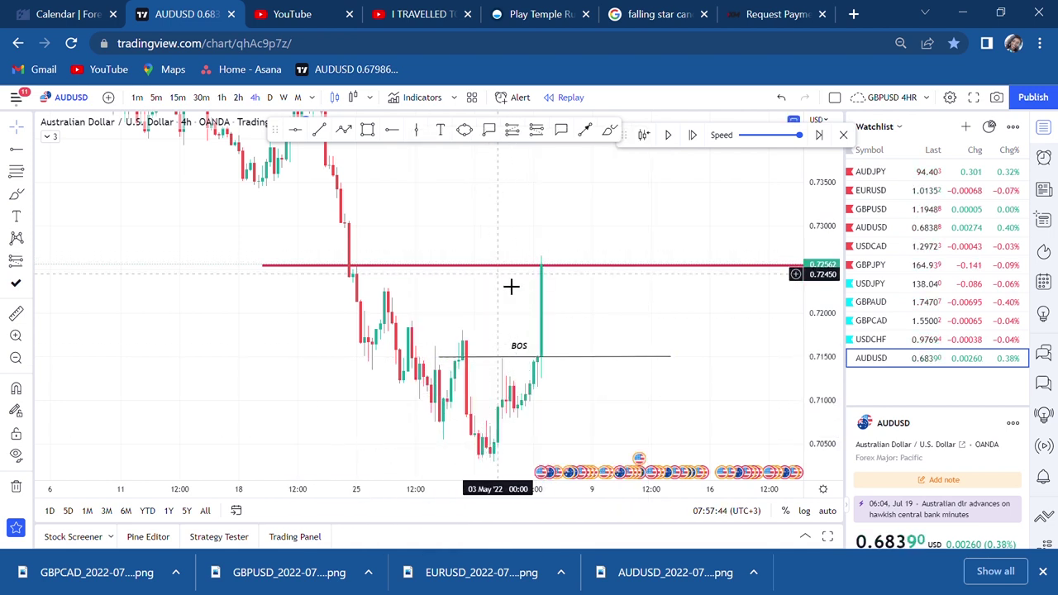
# Add a second BOS label on the red 0.72545 ray and nudge it onto the line
pyautogui.click(439, 130)
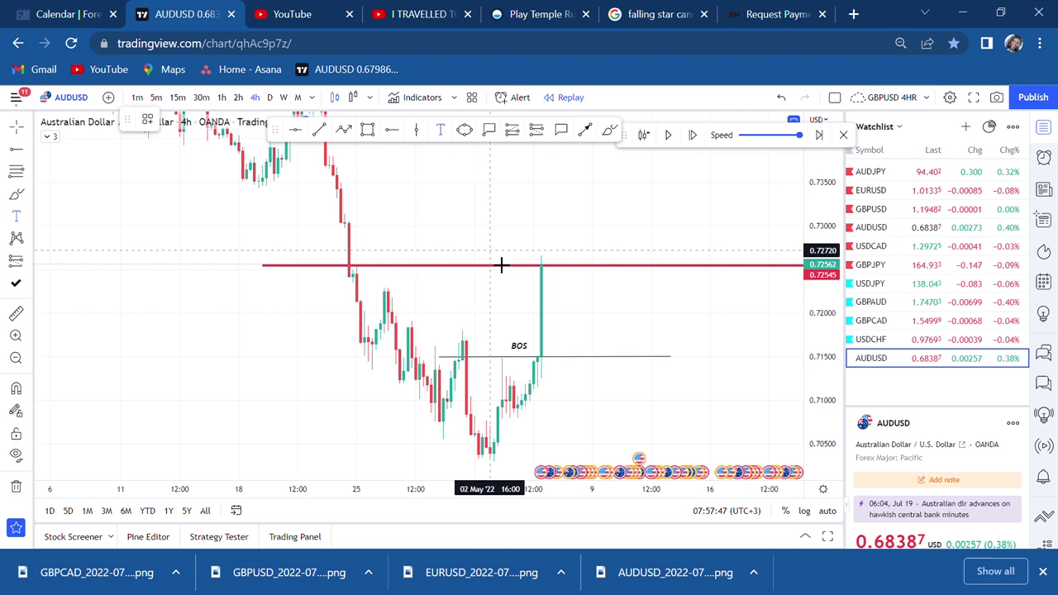
pyautogui.click(496, 264)
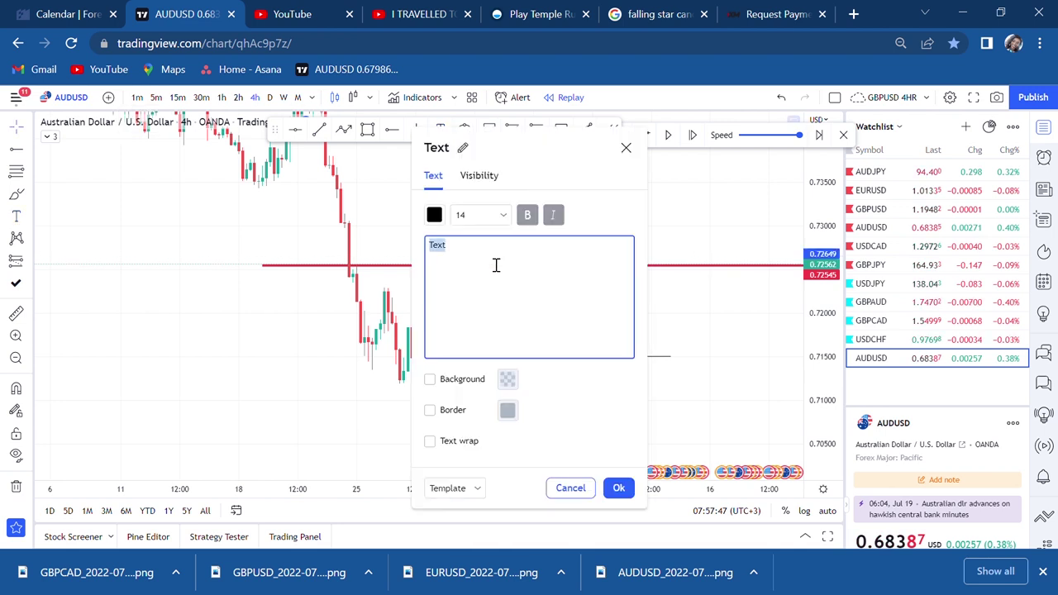
pyautogui.click(478, 488)
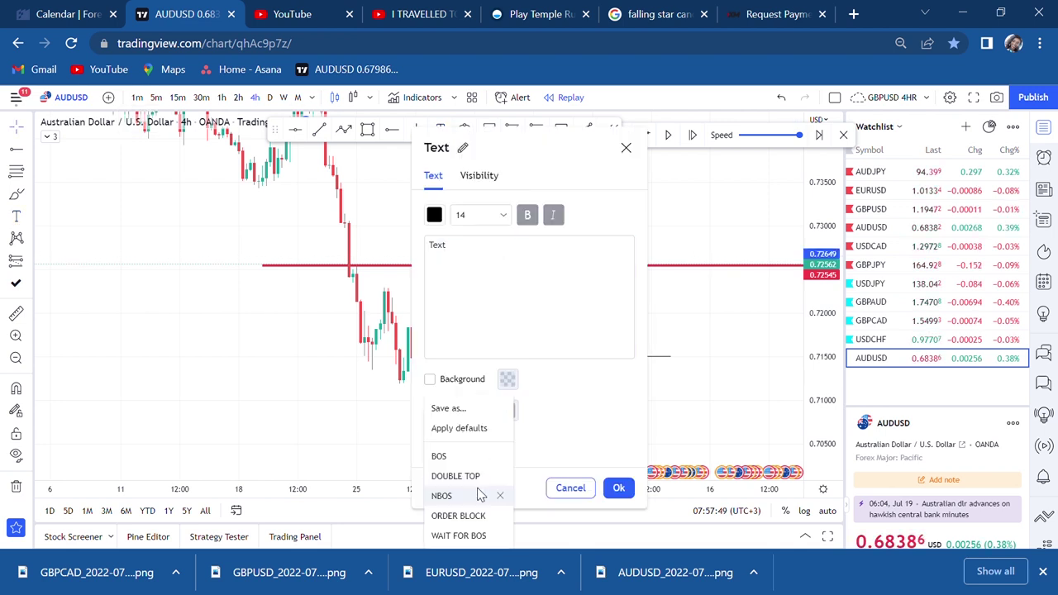
pyautogui.click(438, 455)
pyautogui.click(281, 377)
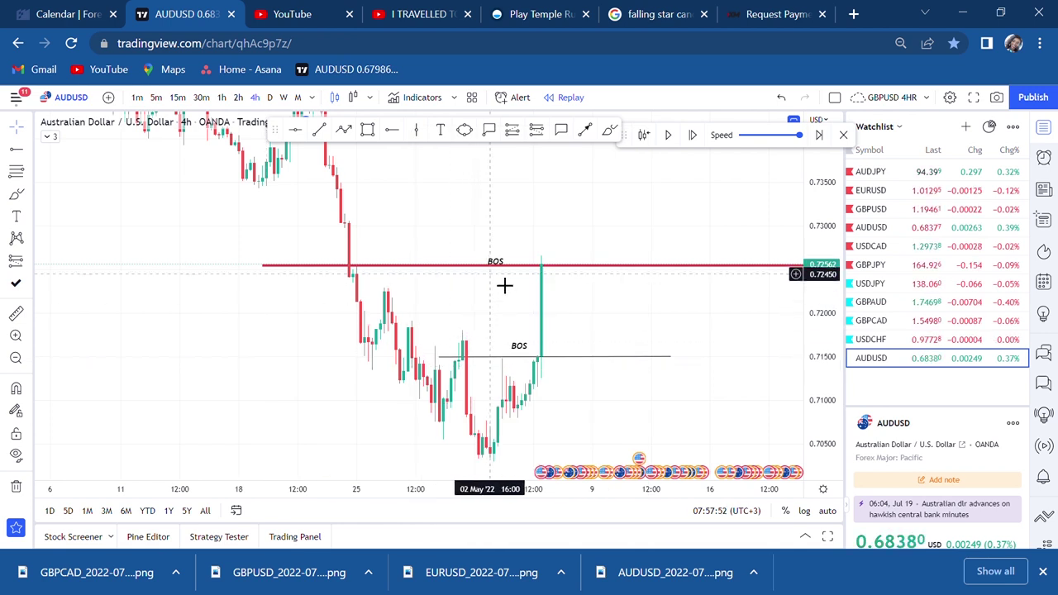
pyautogui.moveTo(496, 267); pyautogui.dragTo(503, 264)
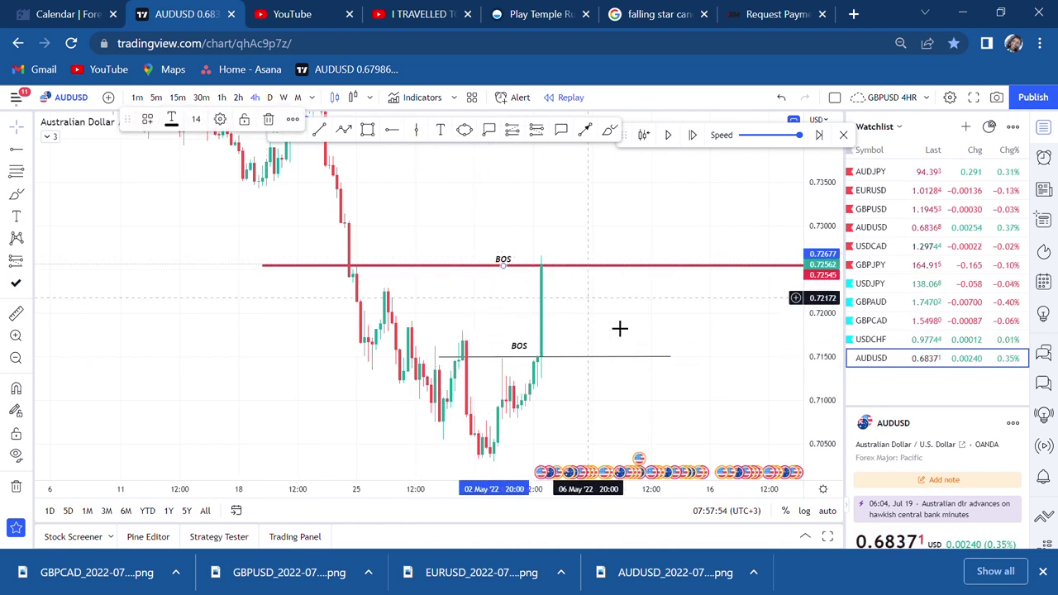
pyautogui.moveTo(612, 320); pyautogui.dragTo(642, 301)
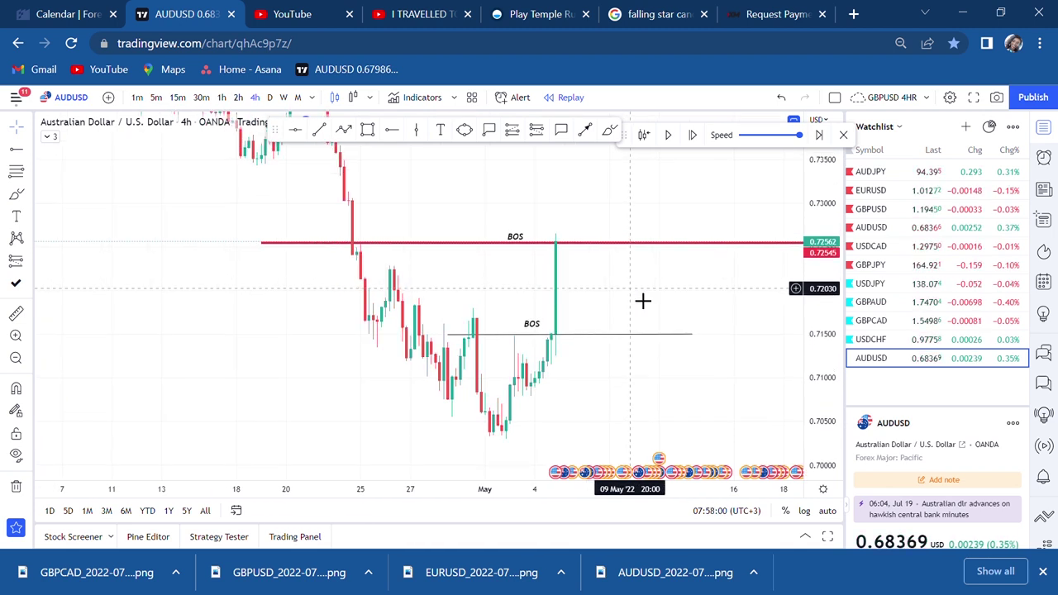
pyautogui.moveTo(606, 238)
pyautogui.mouseDown()
pyautogui.moveTo(624, 237)
pyautogui.moveTo(603, 239)
pyautogui.mouseUp()
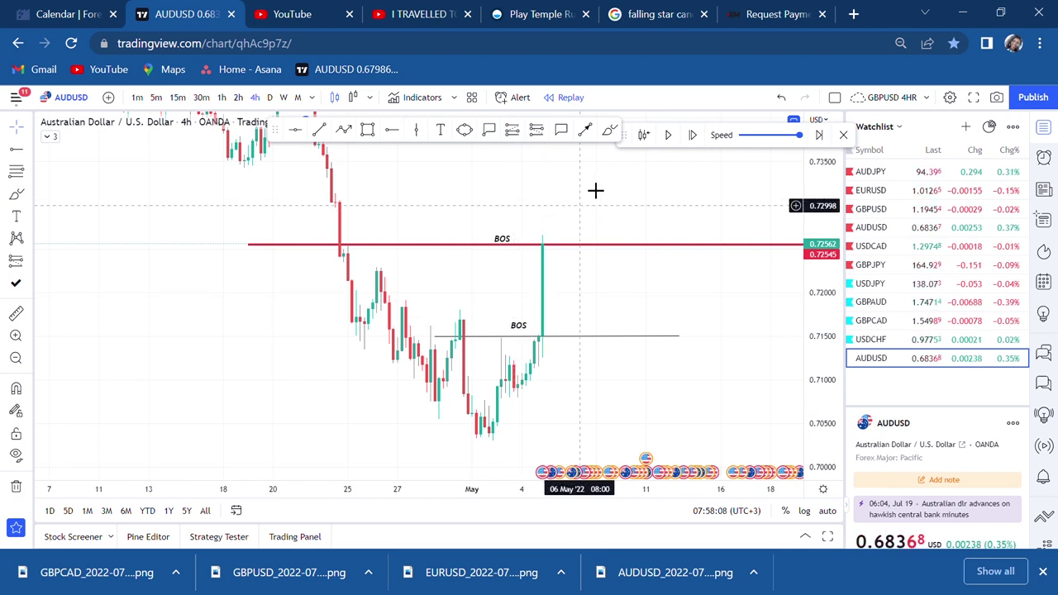
pyautogui.hotkey('alt', 't')
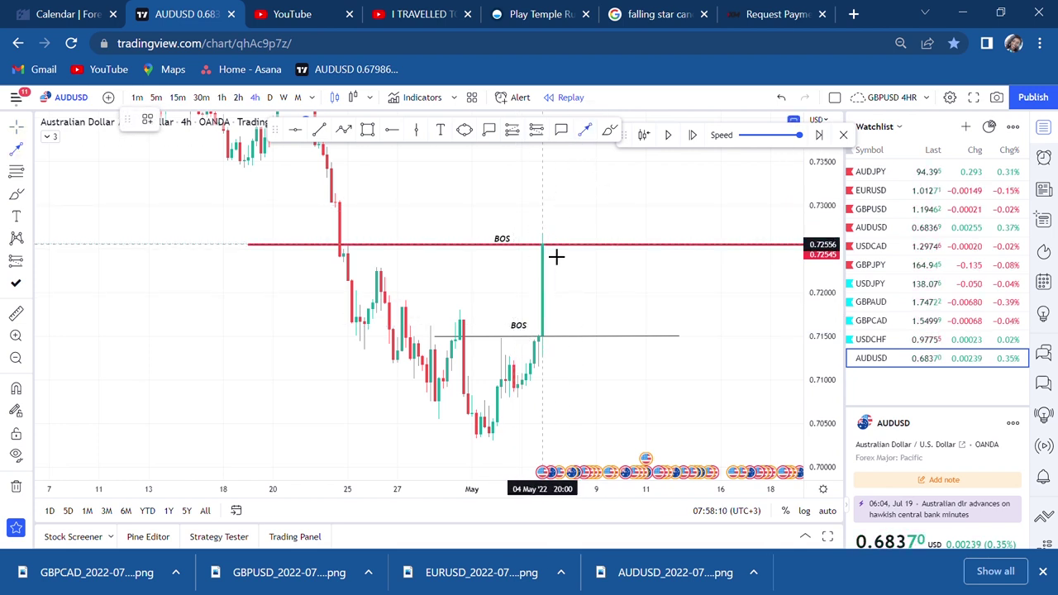
pyautogui.click(542, 245)
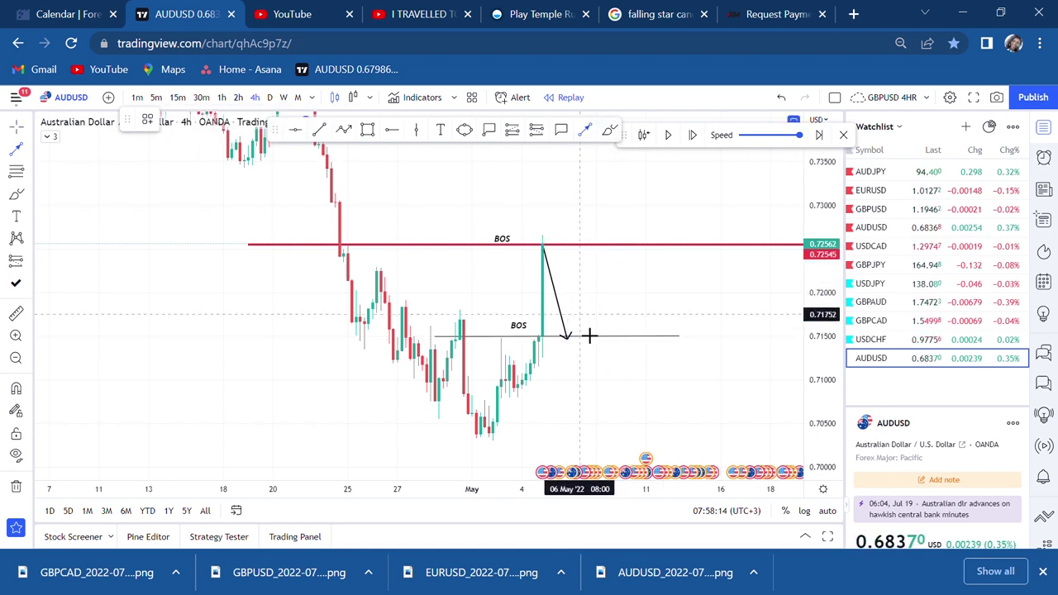
pyautogui.click(619, 188)
pyautogui.click(621, 189)
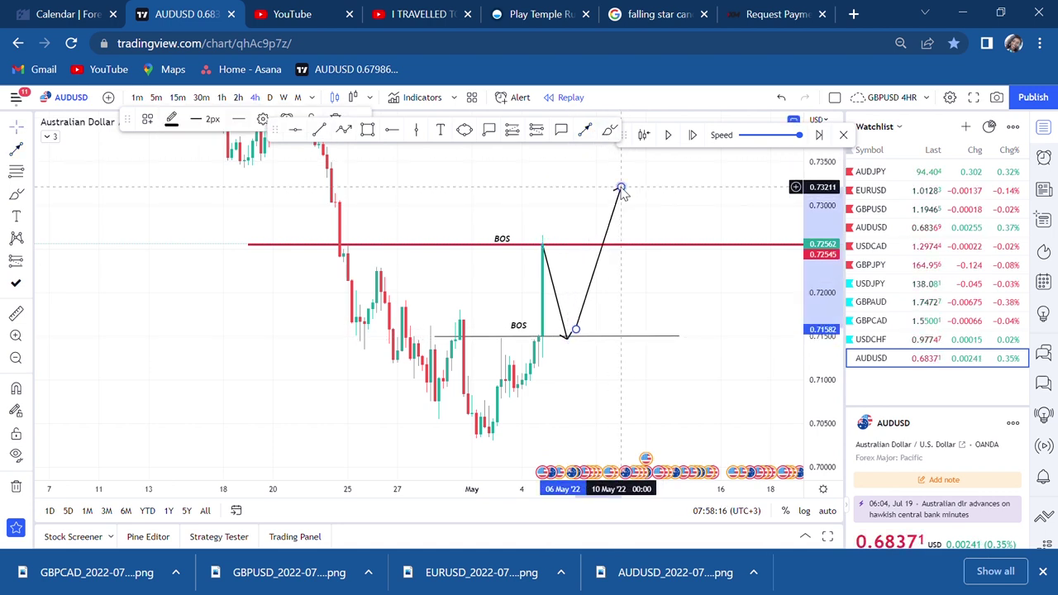
pyautogui.click(780, 99)
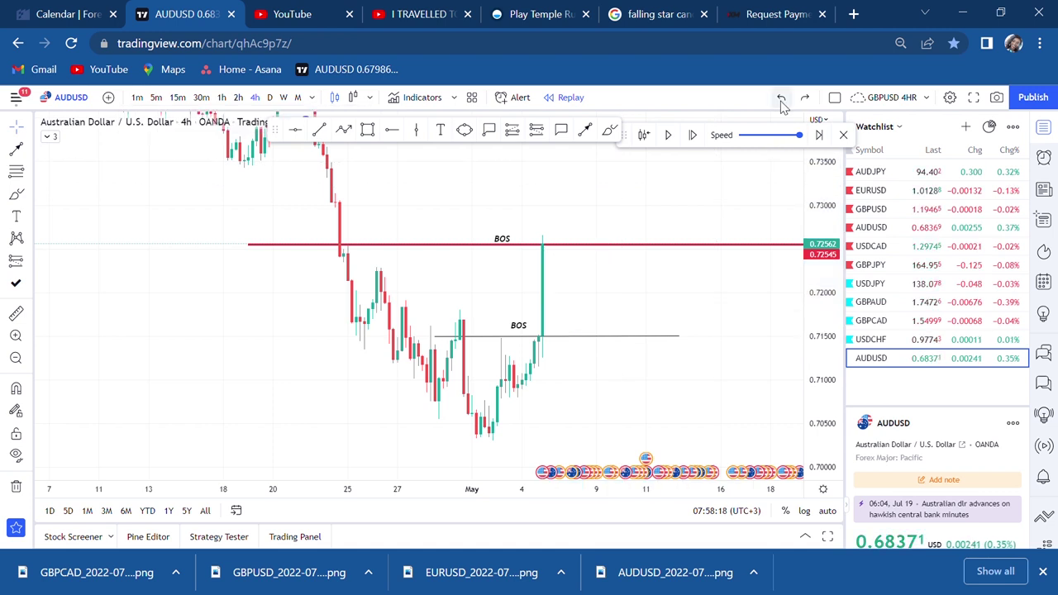
pyautogui.scroll(3, 482, 227)
# Draw a black horizontal trendline at the late-April lows near 0.7055, extending past the May lows
pyautogui.moveTo(237, 342); pyautogui.dragTo(335, 288)
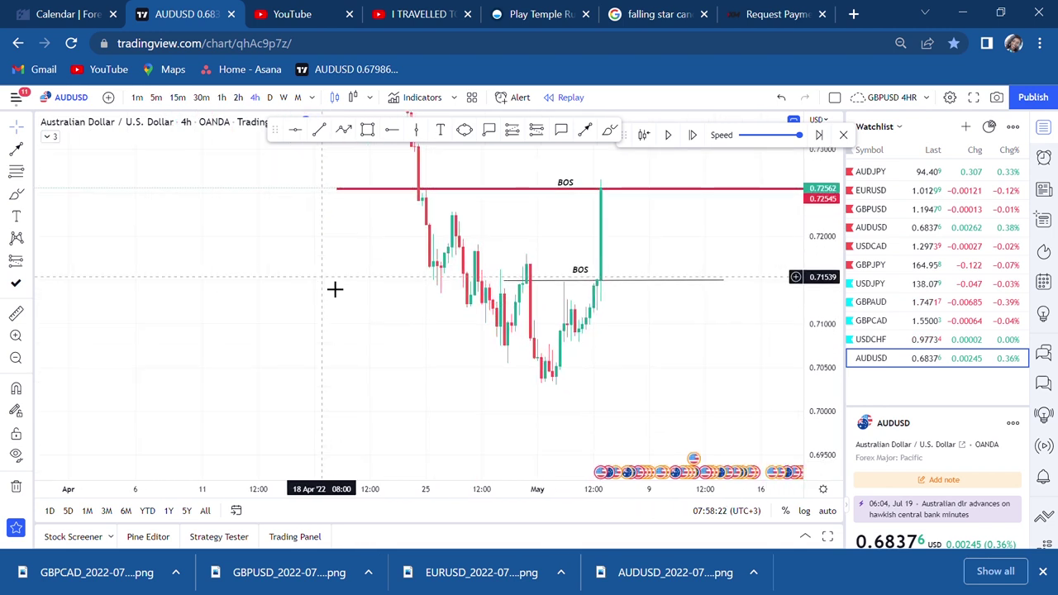
pyautogui.click(320, 135)
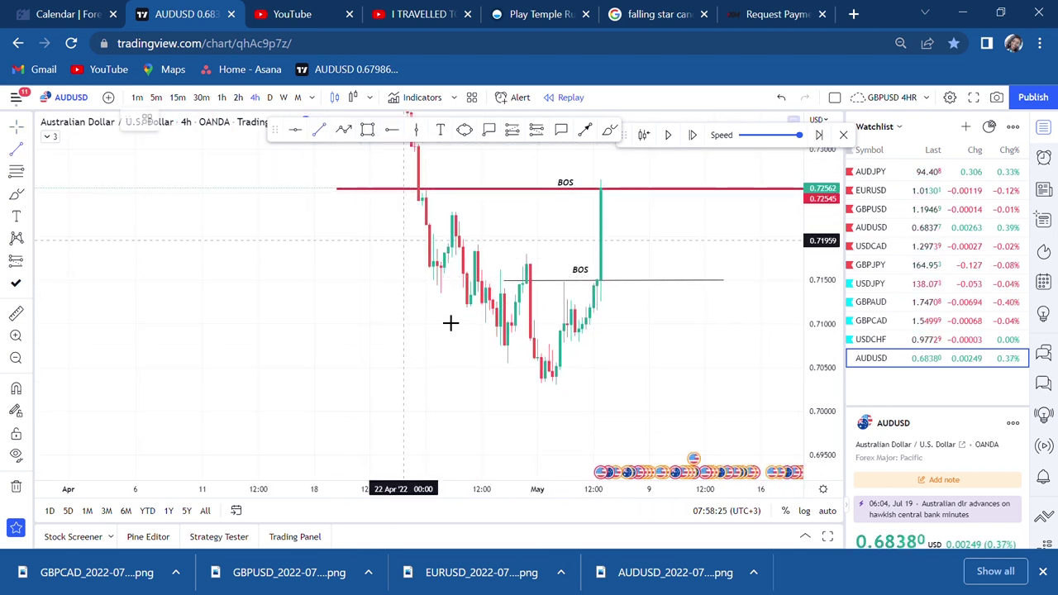
pyautogui.click(381, 364)
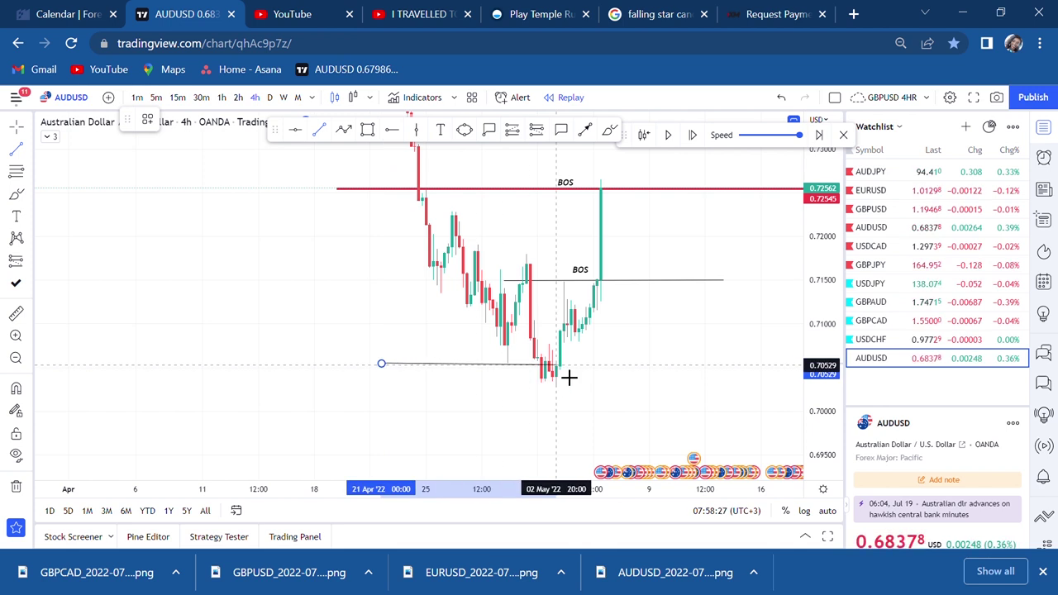
pyautogui.click(698, 378)
pyautogui.moveTo(708, 409); pyautogui.dragTo(636, 421)
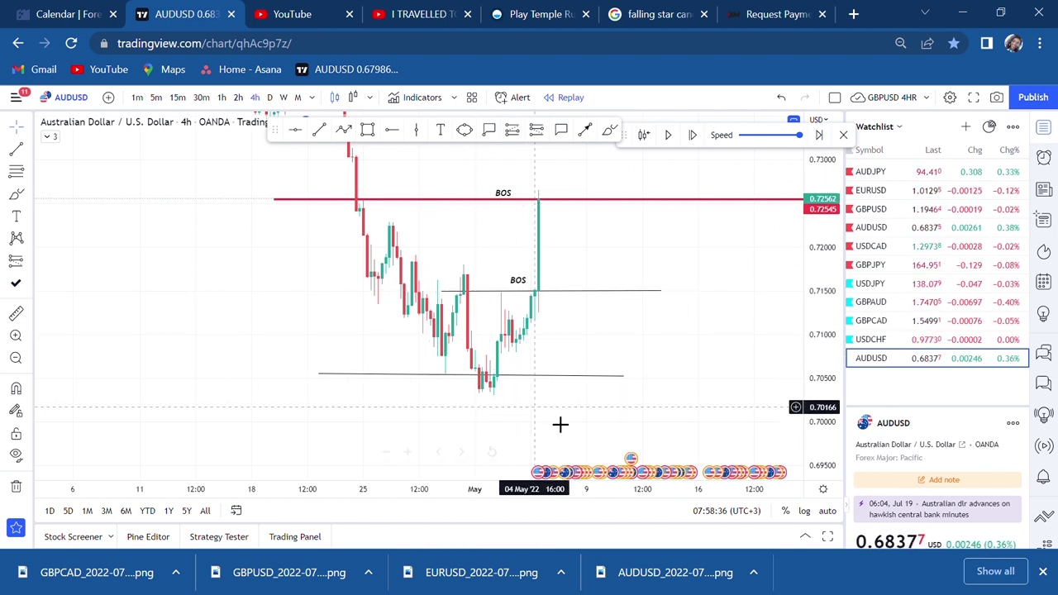
pyautogui.moveTo(609, 389); pyautogui.dragTo(626, 378)
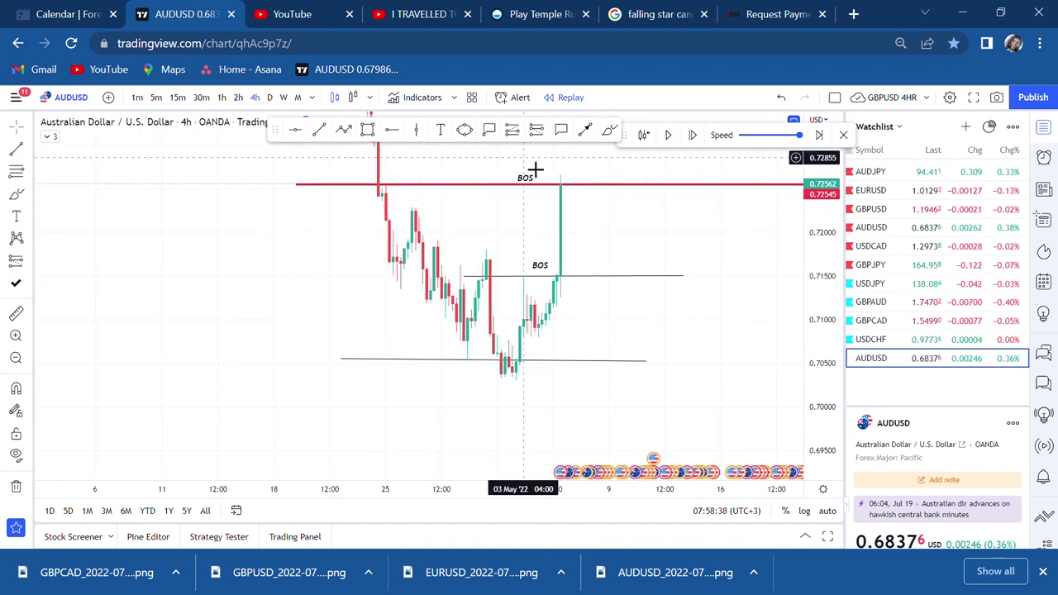
# Place a BOS label beside the lower trendline near 0.7055
pyautogui.click(442, 135)
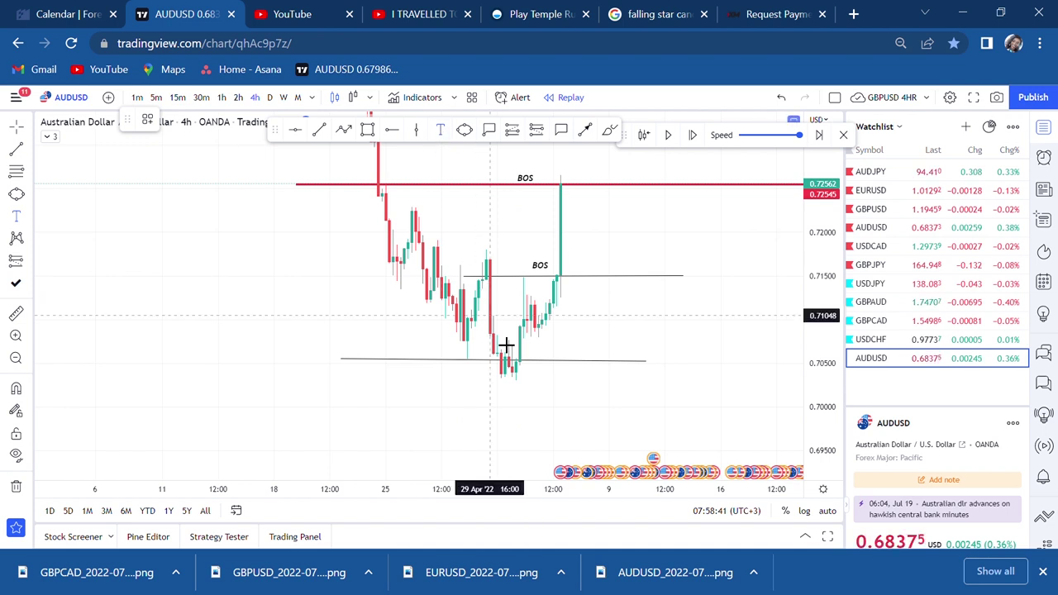
pyautogui.click(466, 376)
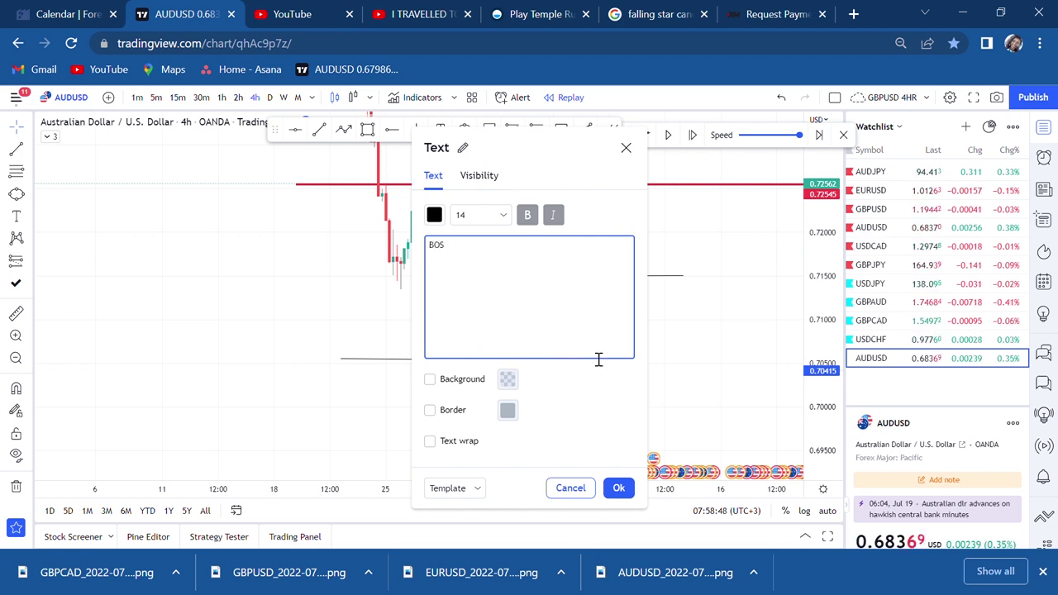
pyautogui.click(678, 347)
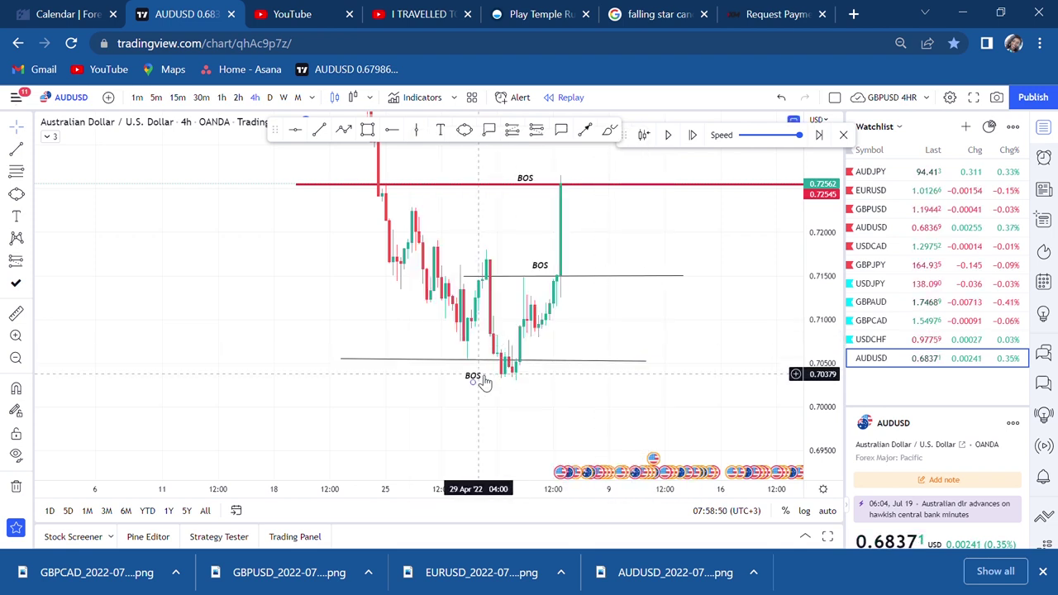
pyautogui.moveTo(486, 383); pyautogui.dragTo(496, 380)
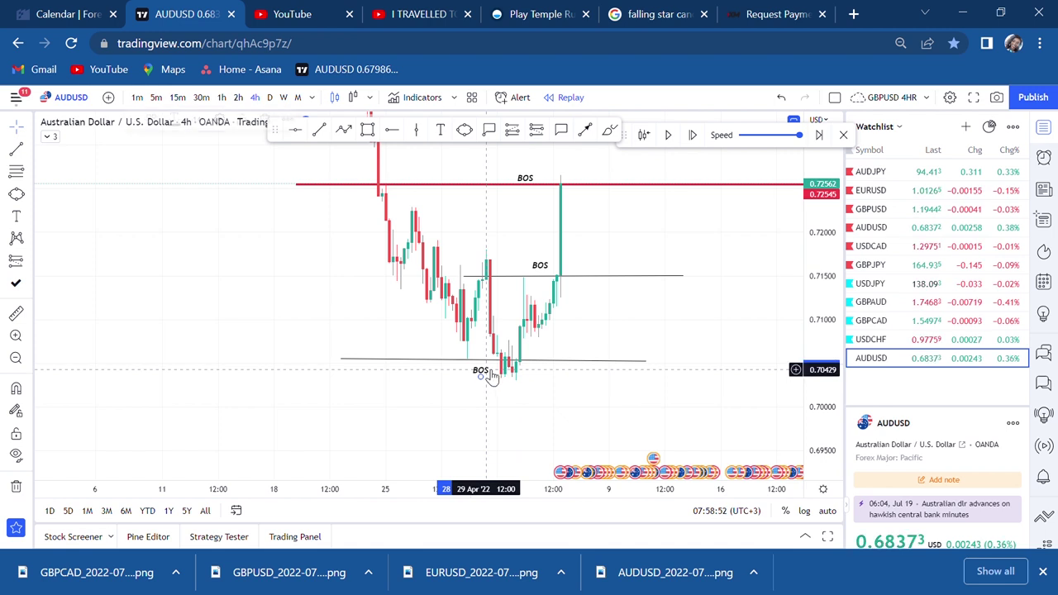
# Pan and zoom to recentre the price action with the earlier April candles in view
pyautogui.moveTo(640, 238); pyautogui.dragTo(546, 307)
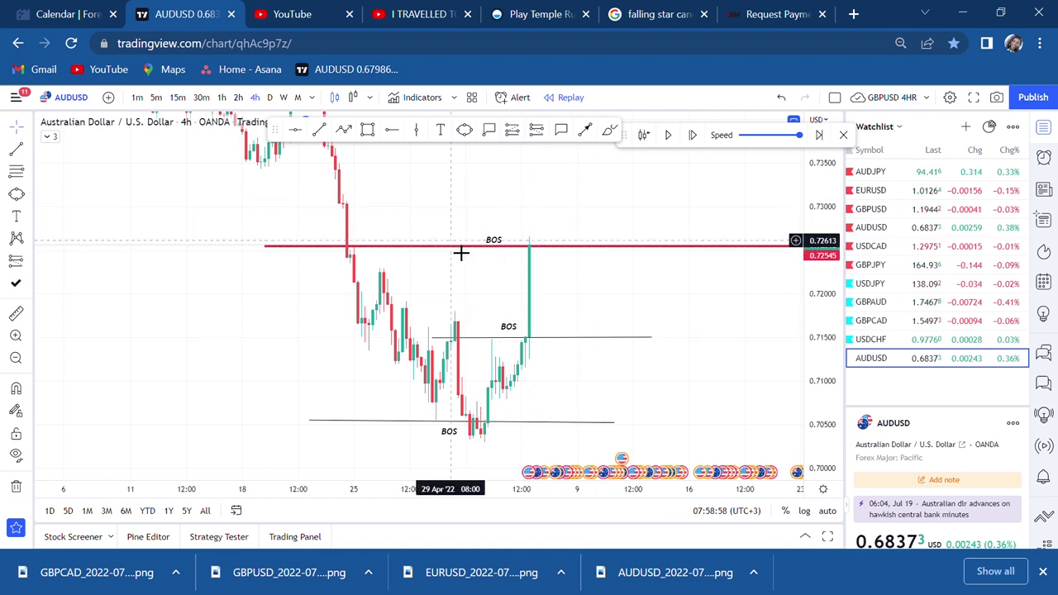
pyautogui.moveTo(619, 270); pyautogui.dragTo(599, 212)
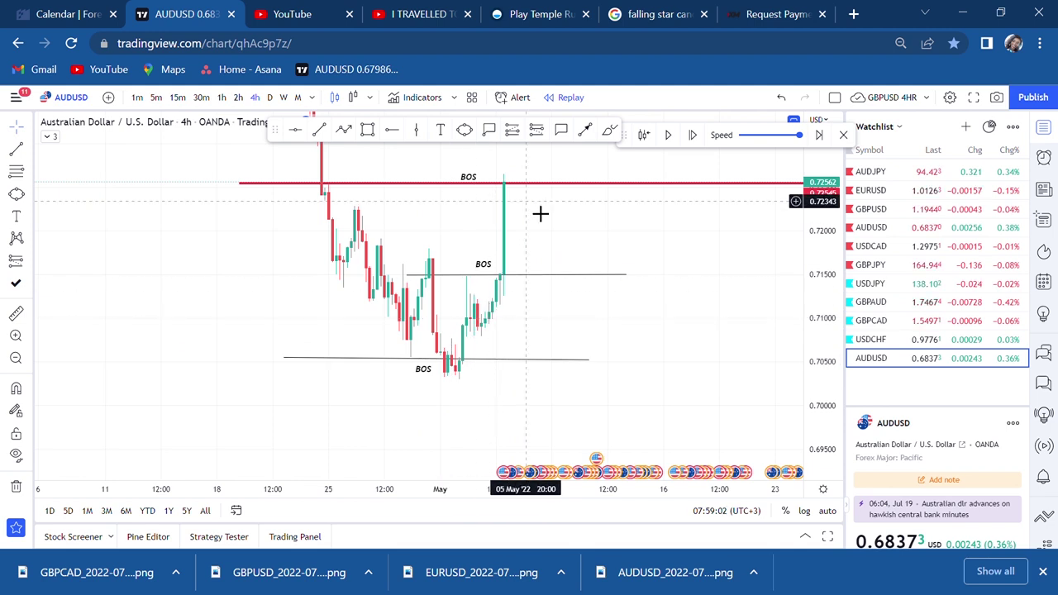
pyautogui.scroll(3, 541, 213)
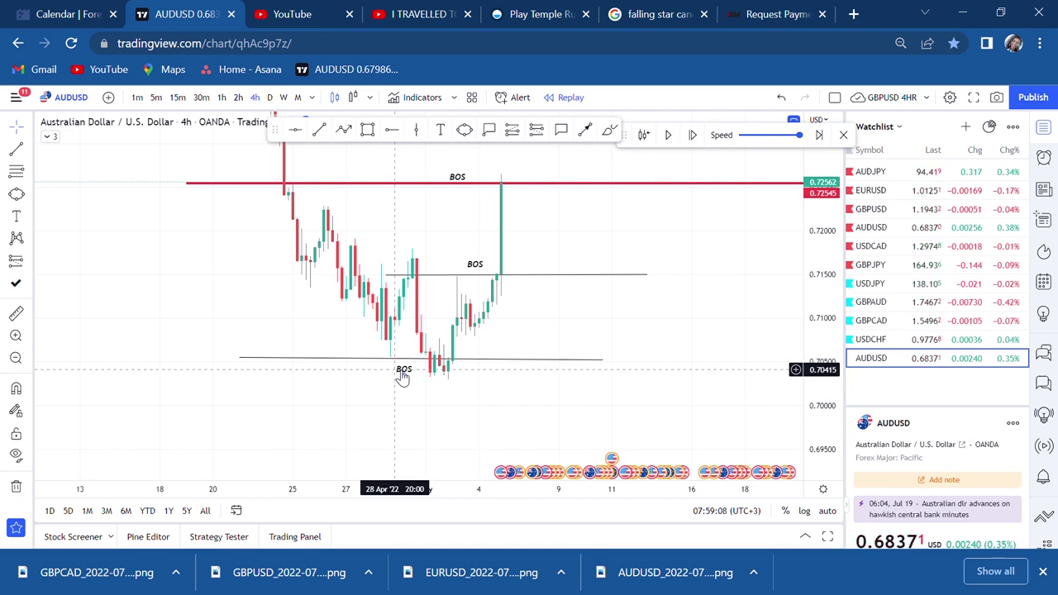
pyautogui.moveTo(229, 288); pyautogui.dragTo(314, 364)
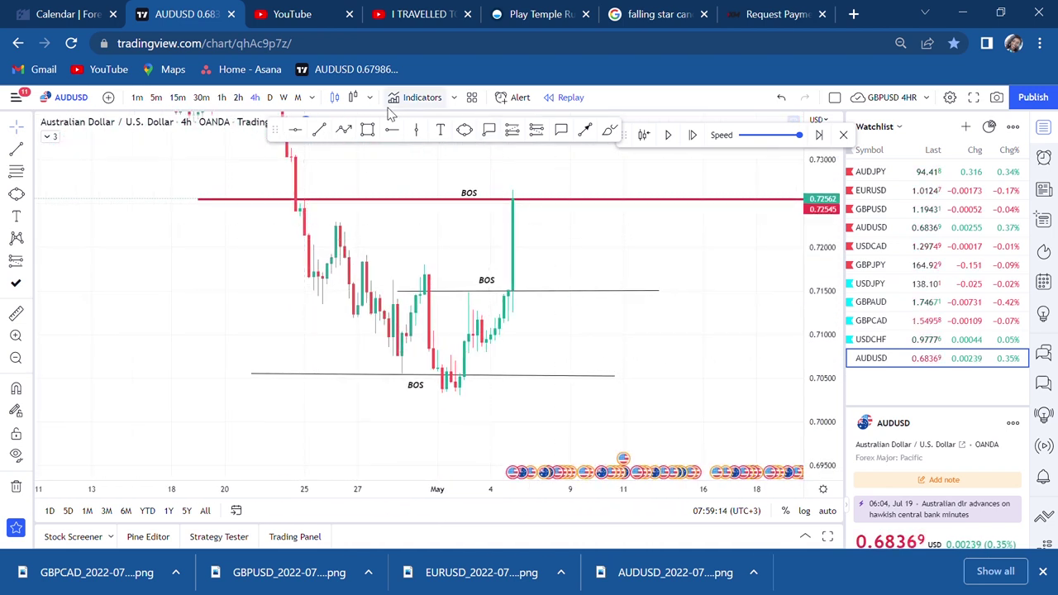
pyautogui.click(464, 130)
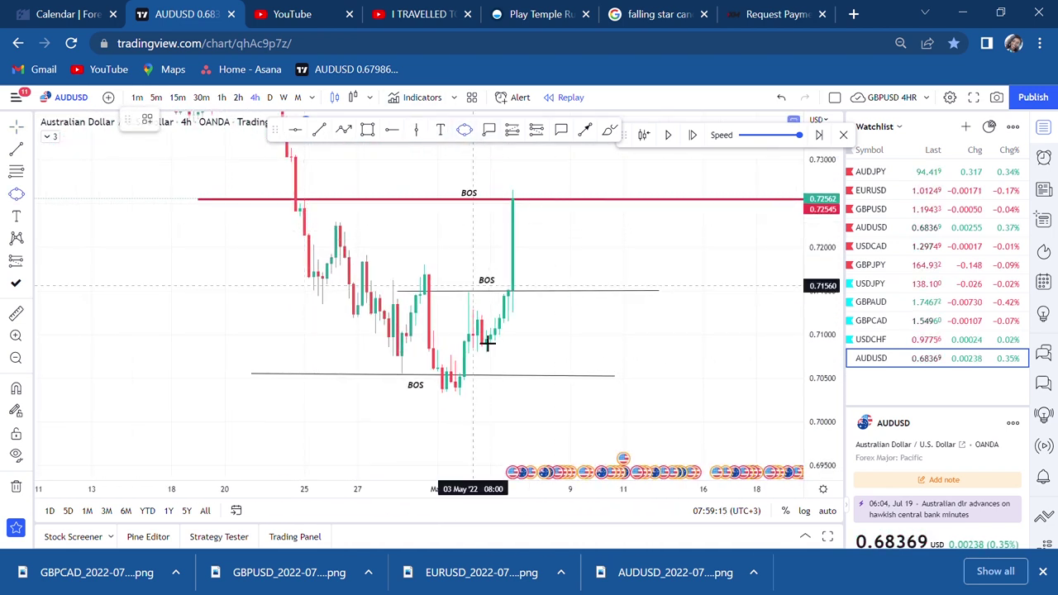
pyautogui.click(447, 395)
pyautogui.click(539, 208)
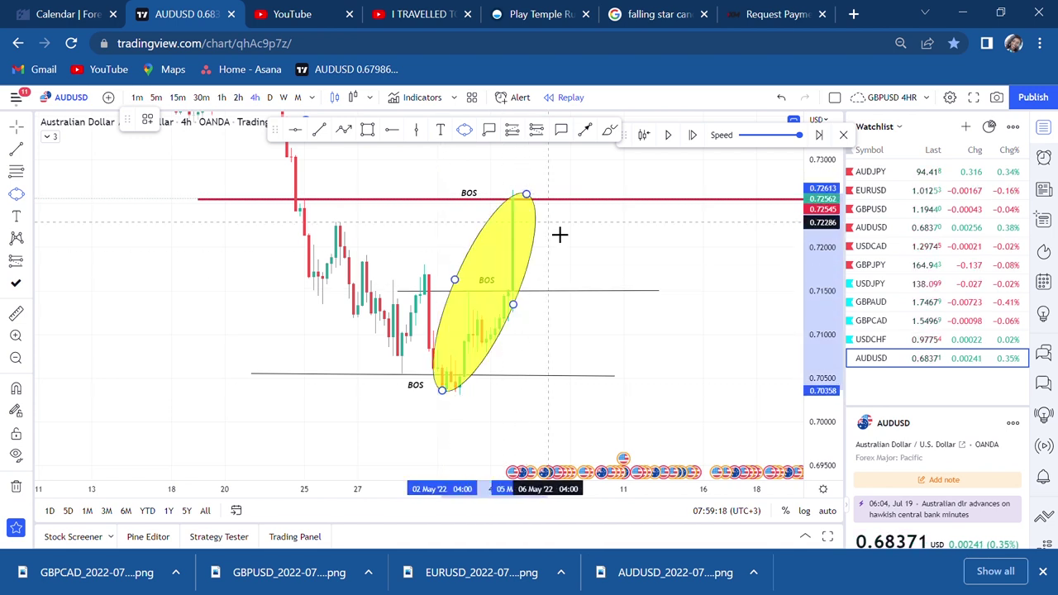
pyautogui.click(560, 234)
pyautogui.click(574, 241)
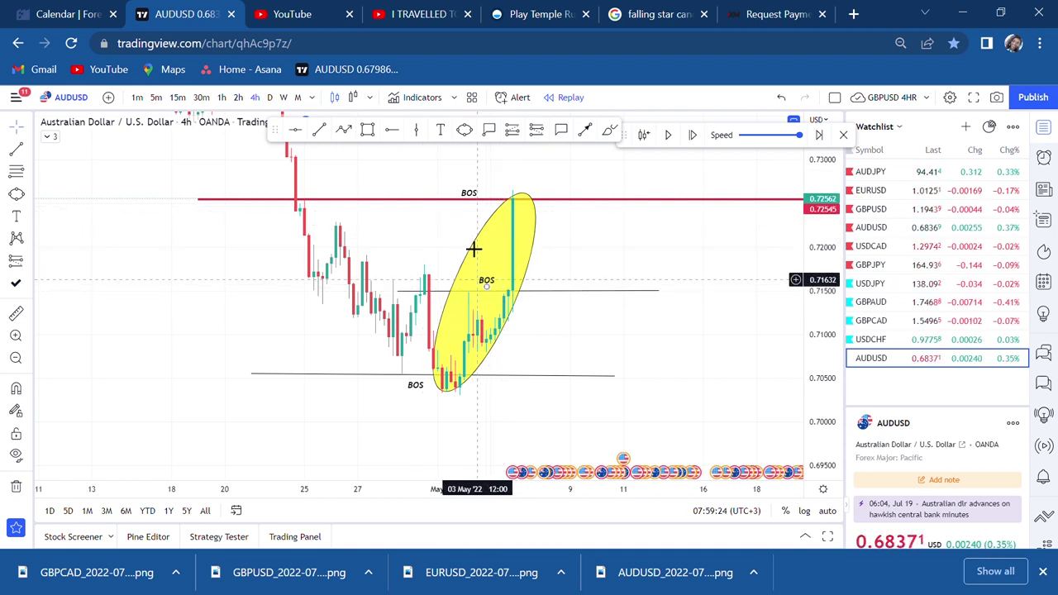
pyautogui.click(545, 235)
pyautogui.press('Delete')
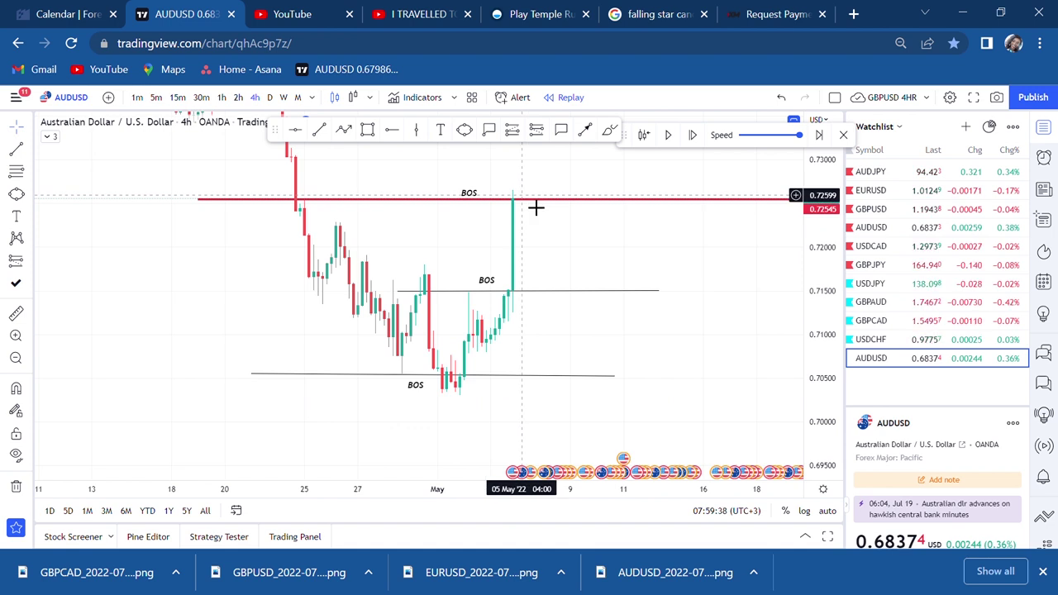
pyautogui.moveTo(560, 257); pyautogui.dragTo(506, 268)
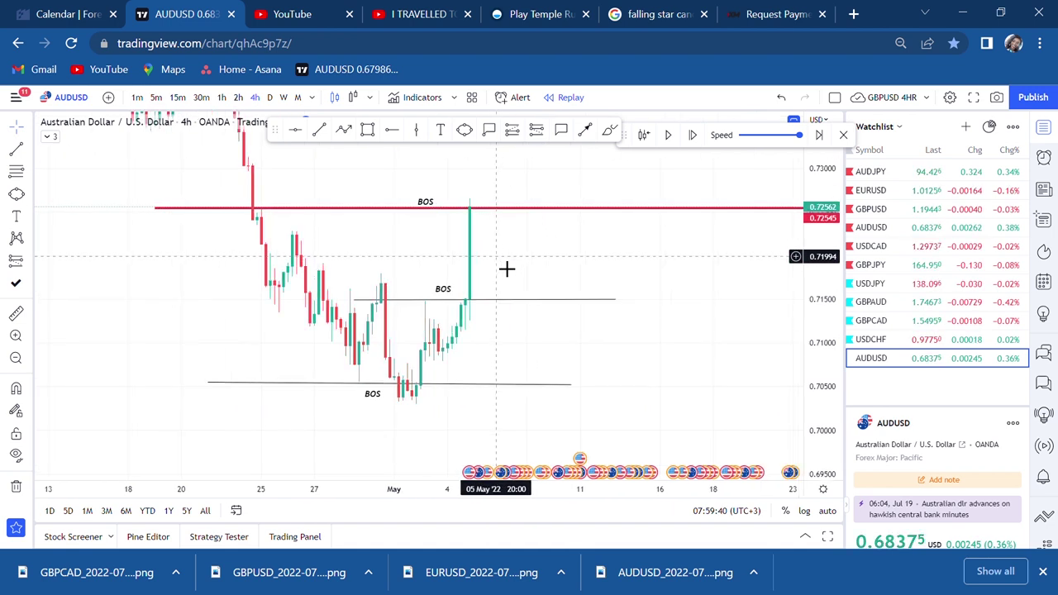
pyautogui.moveTo(626, 283); pyautogui.dragTo(598, 291)
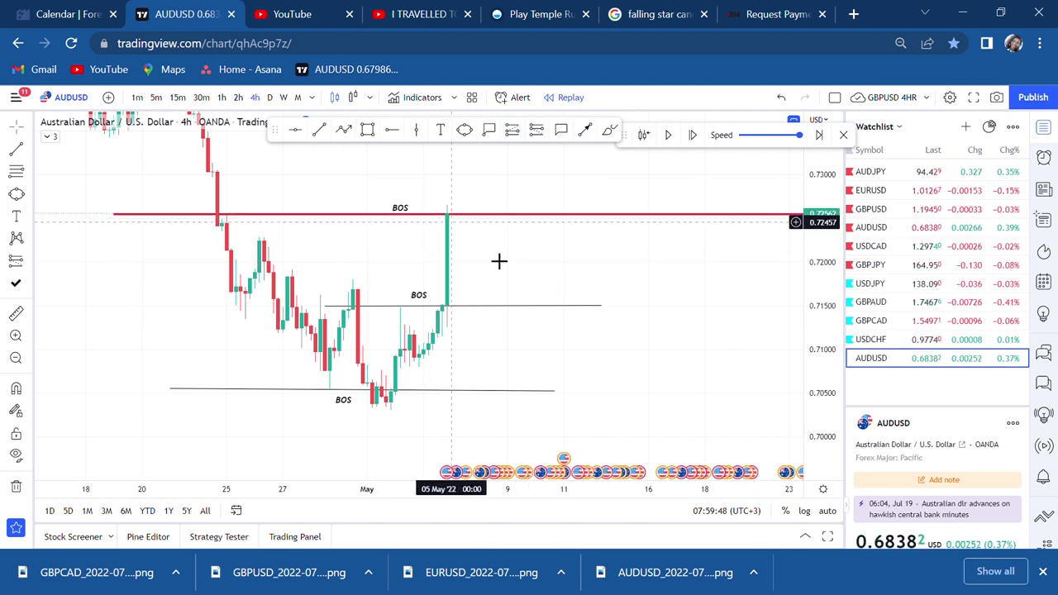
pyautogui.moveTo(623, 307); pyautogui.dragTo(579, 286)
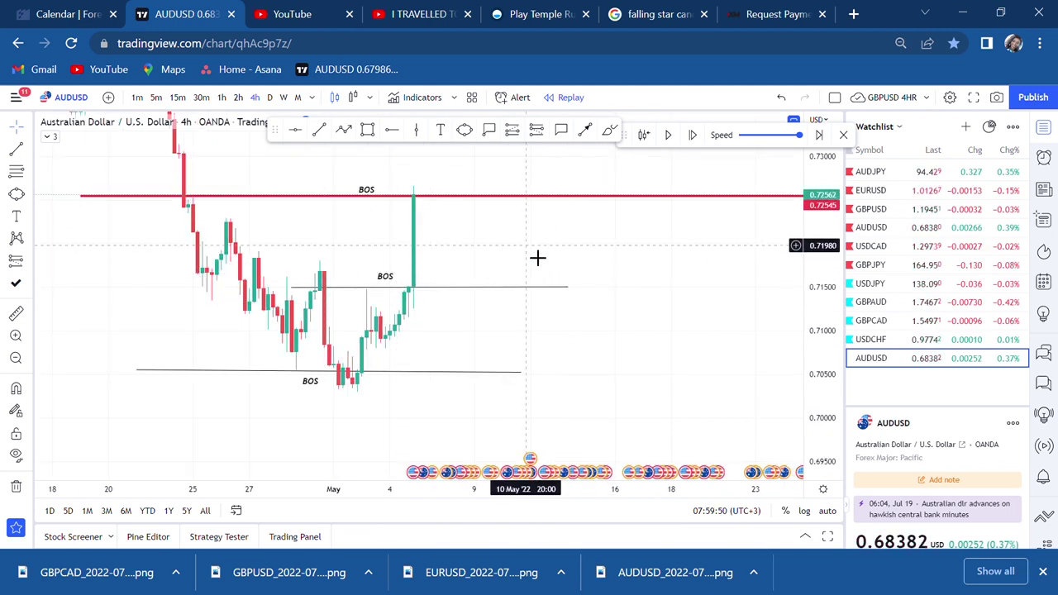
pyautogui.moveTo(538, 255); pyautogui.dragTo(479, 316)
pyautogui.click(440, 130)
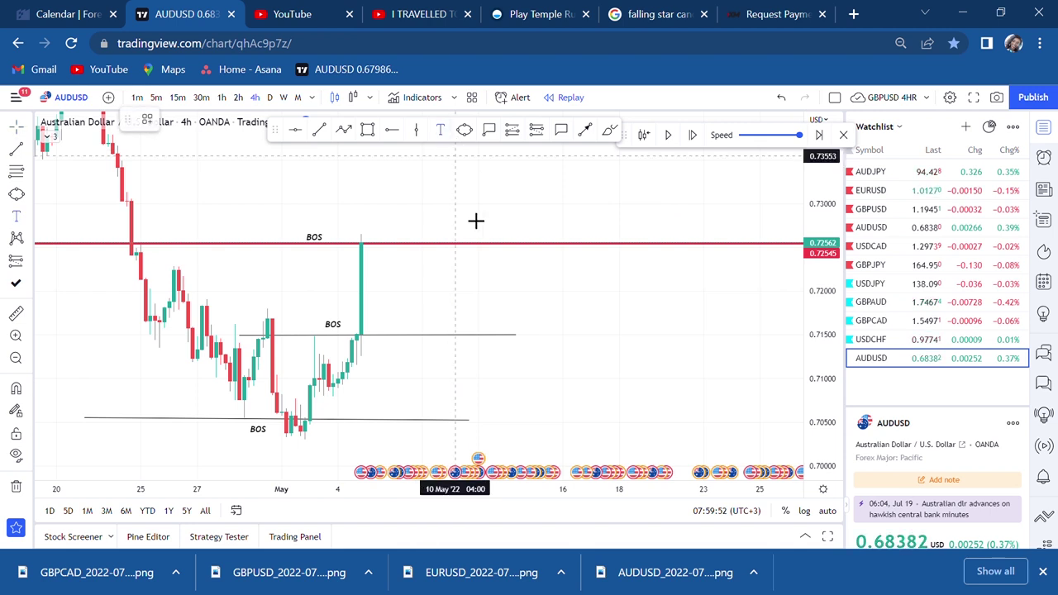
# Add a note right of the rally: '3 ENTRY SIGNAL RULE', wait red candle, check Bearish engulf, if not wbb
pyautogui.click(471, 283)
pyautogui.write('3 ENTRY SIGNAL RULE')
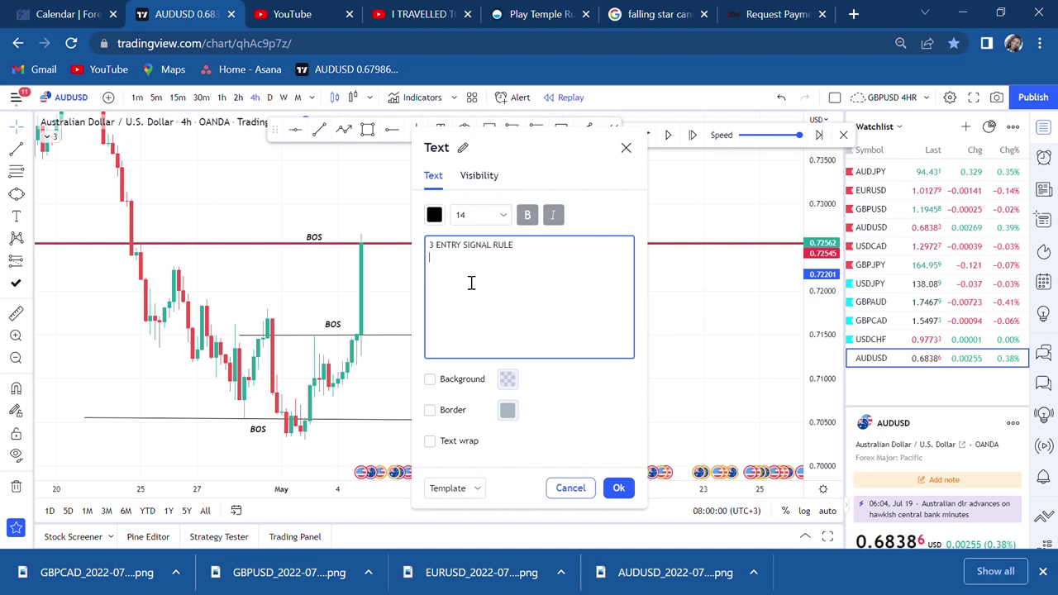
pyautogui.write('. wa')
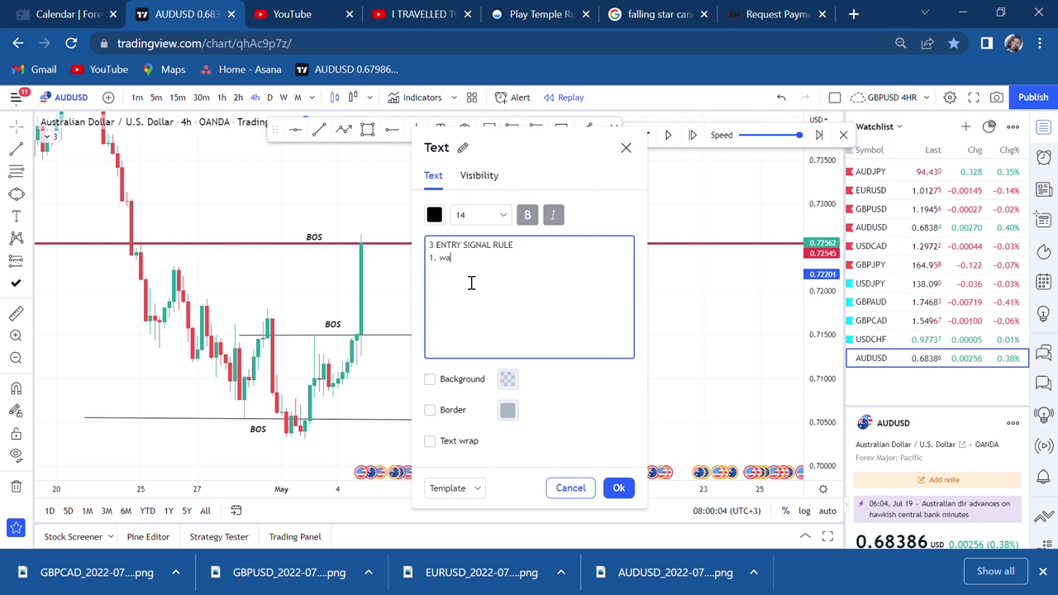
pyautogui.write('it red candle ')
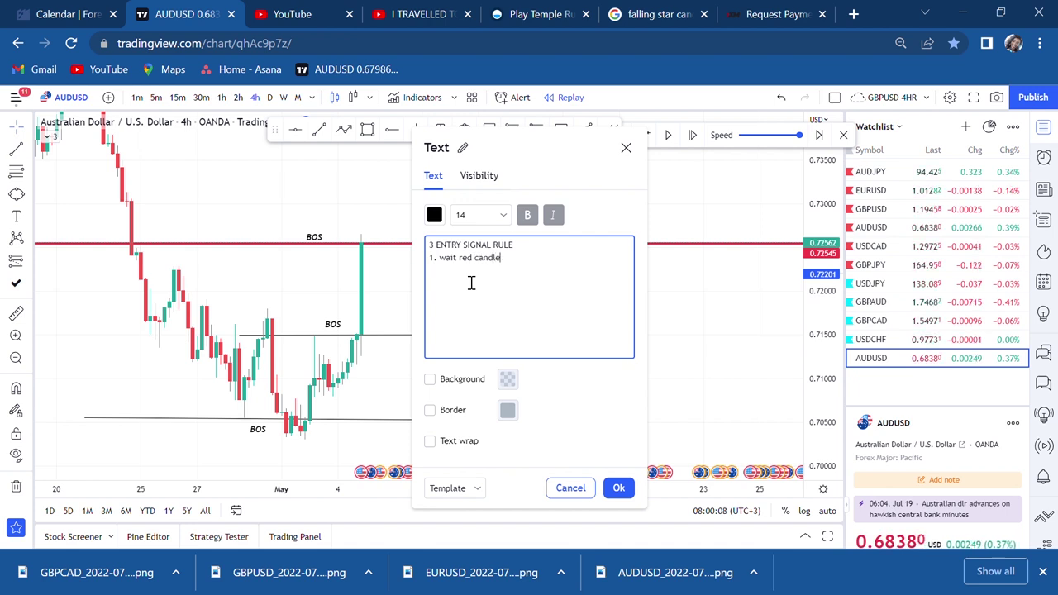
pyautogui.write('2.')
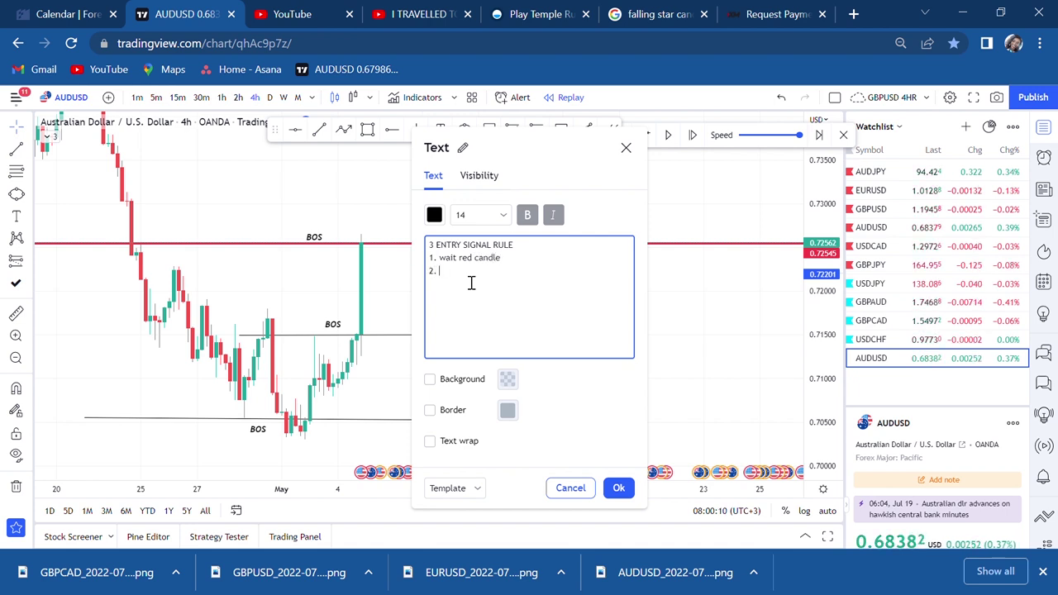
pyautogui.write(' check Bearish')
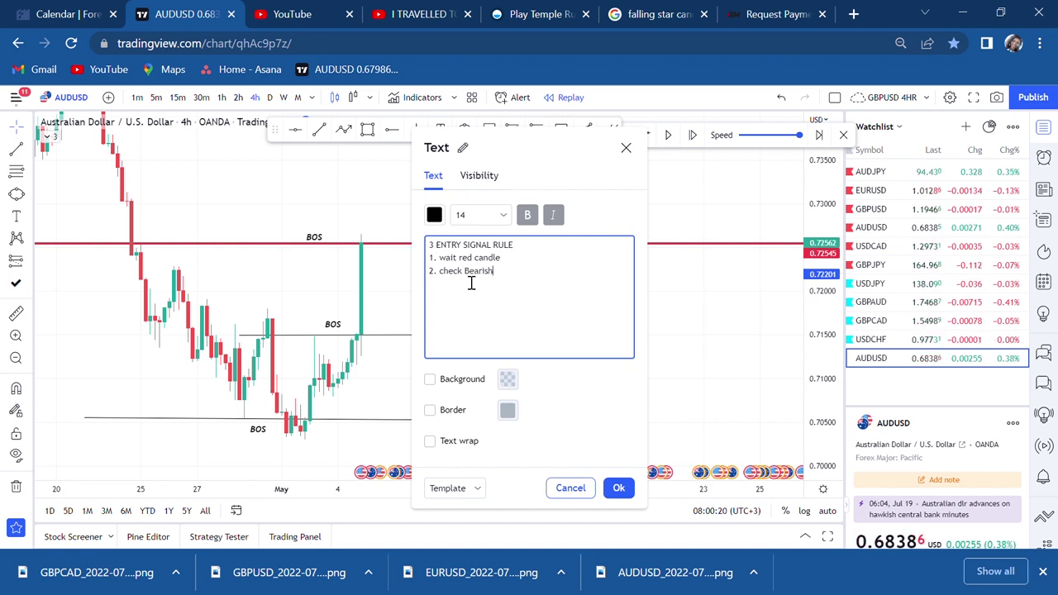
pyautogui.write('ngulf')
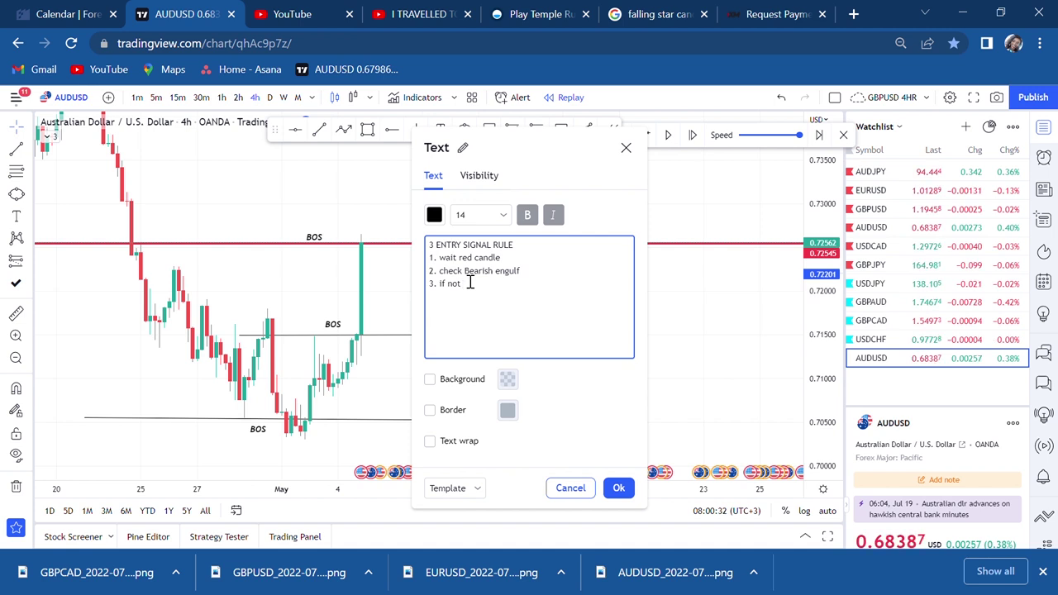
pyautogui.click(696, 335)
pyautogui.moveTo(697, 336); pyautogui.dragTo(784, 301)
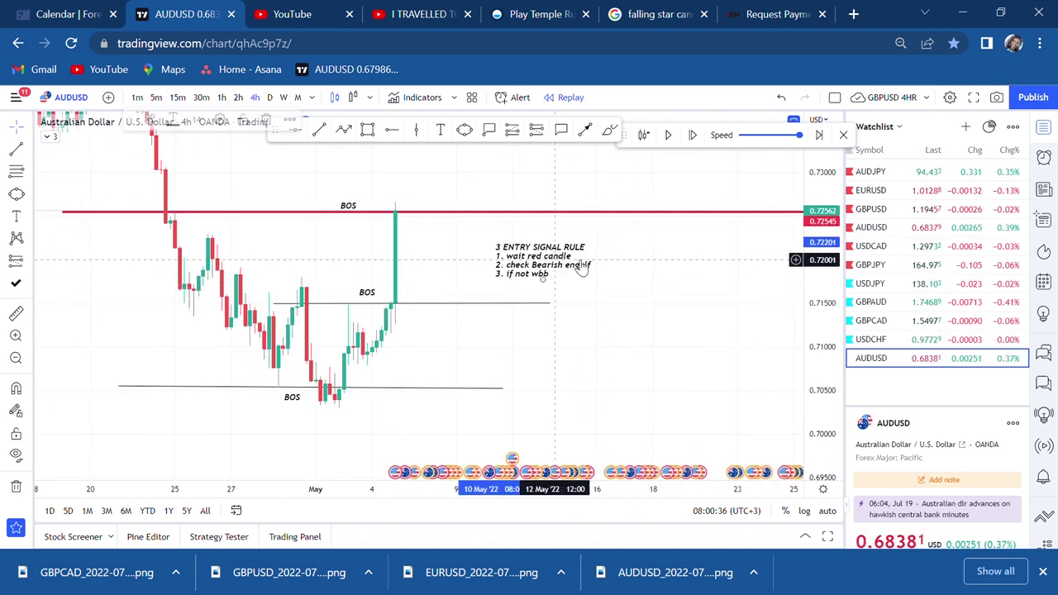
# Enlarge the rule note's text to size 20 and shift it up and right beside the rally
pyautogui.moveTo(541, 260); pyautogui.dragTo(574, 260)
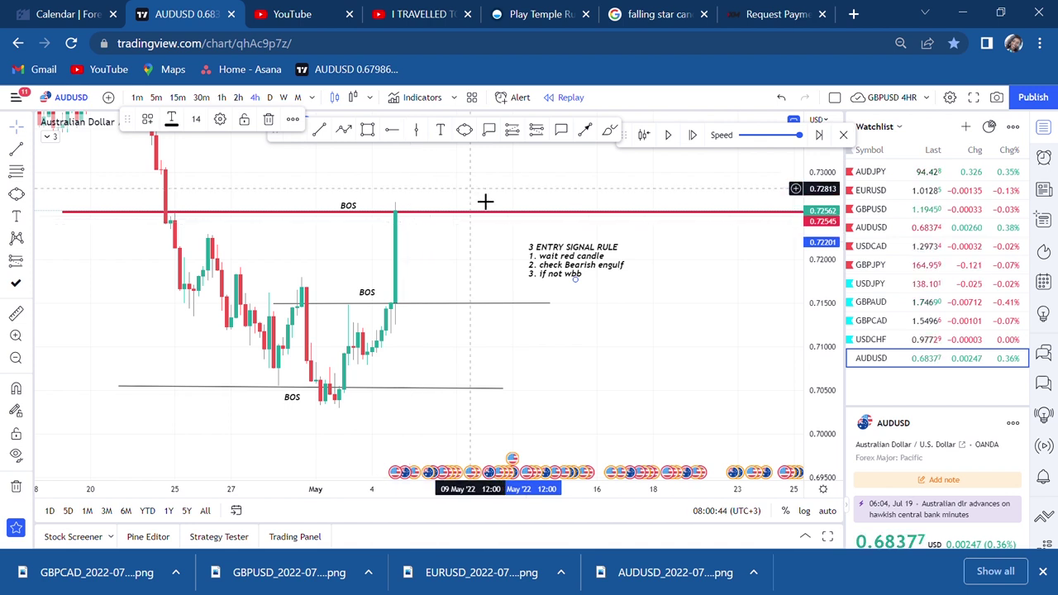
pyautogui.click(198, 121)
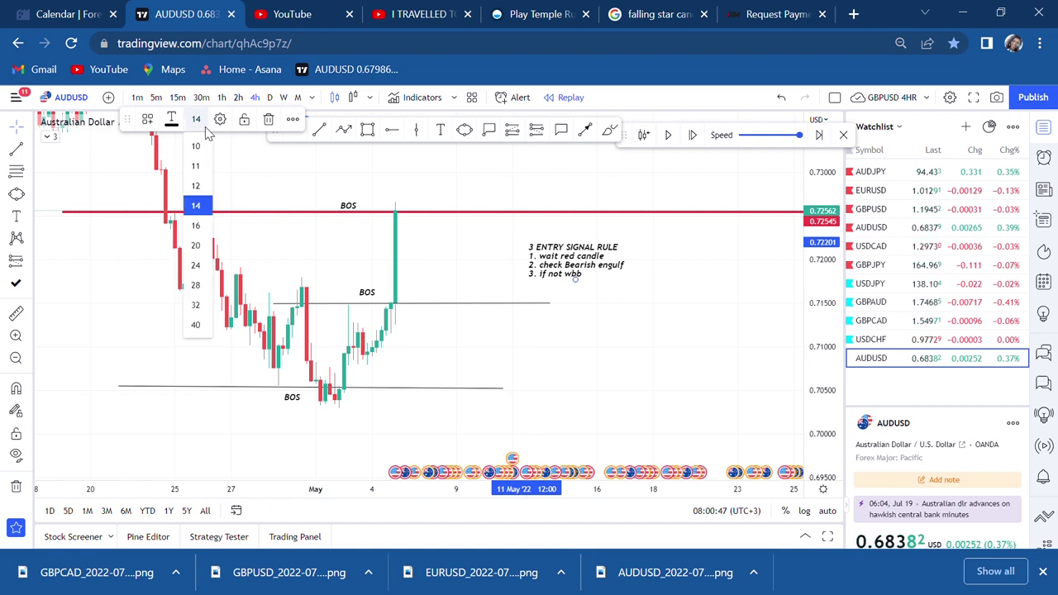
pyautogui.click(206, 248)
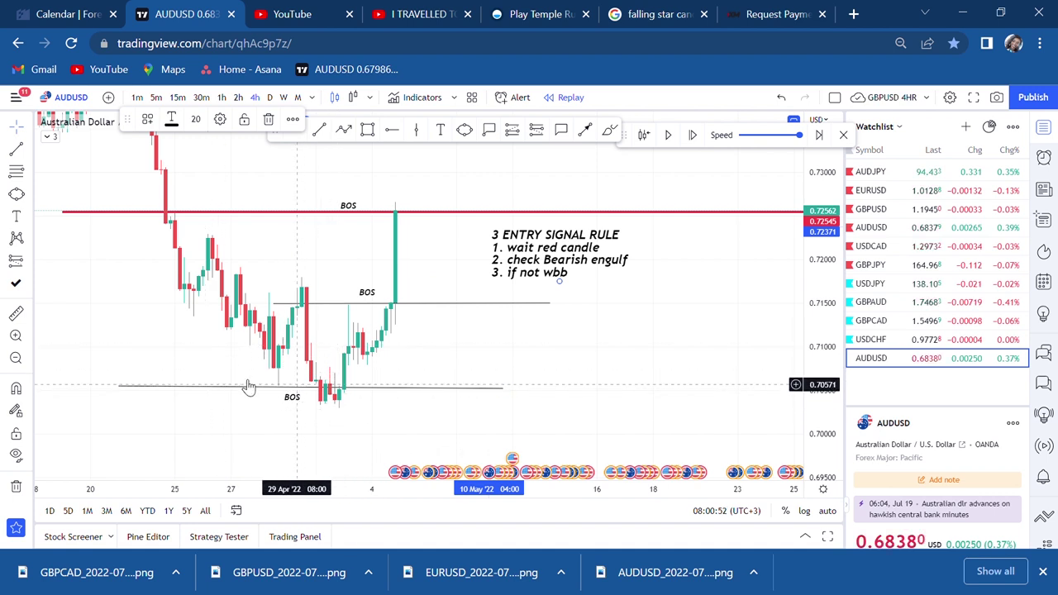
pyautogui.moveTo(118, 280); pyautogui.dragTo(253, 297)
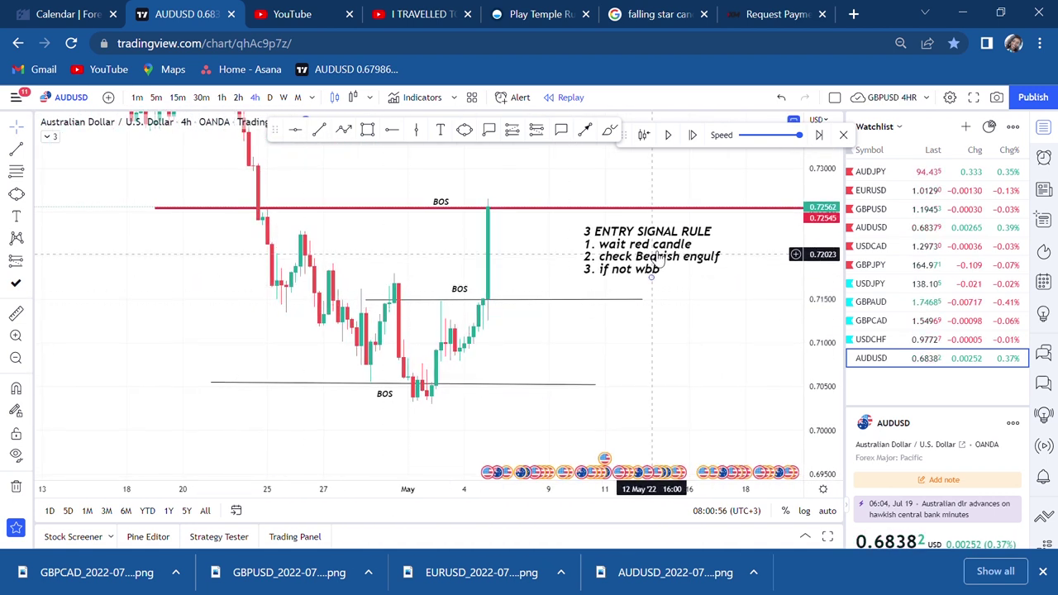
pyautogui.moveTo(659, 259); pyautogui.dragTo(682, 255)
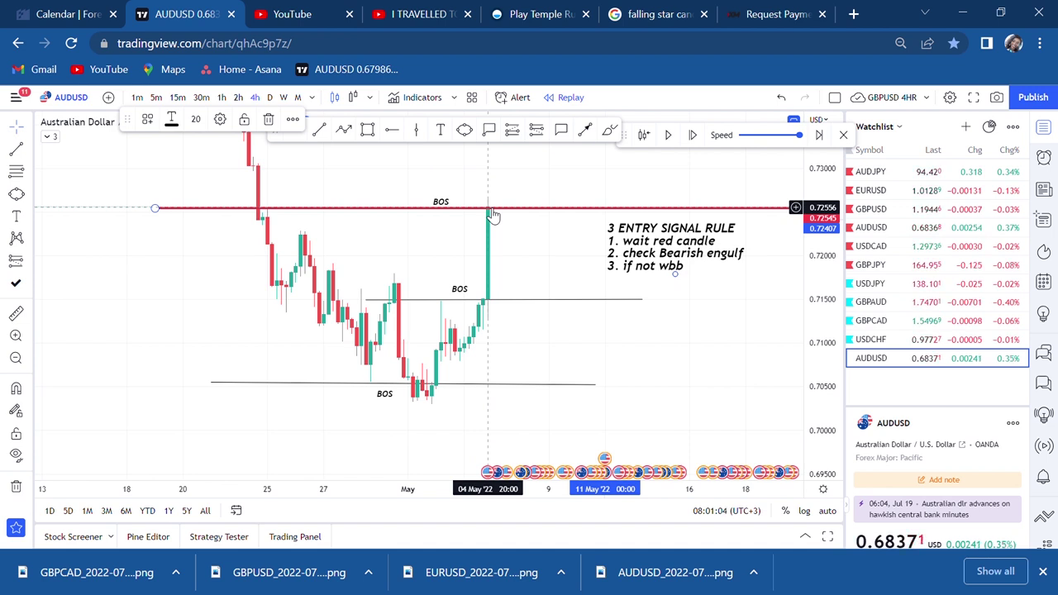
pyautogui.moveTo(543, 252); pyautogui.dragTo(523, 254)
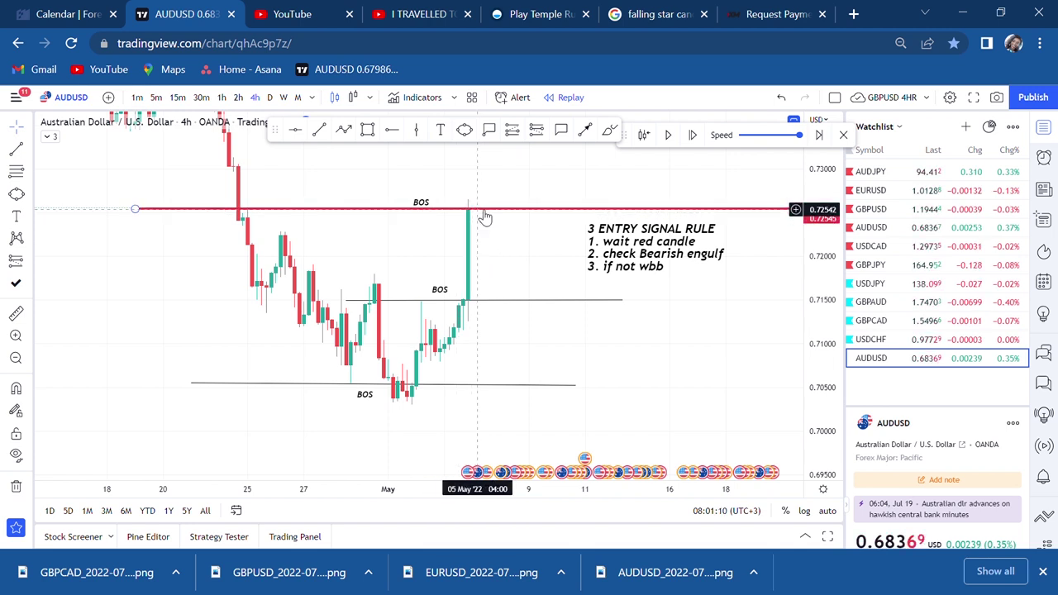
pyautogui.moveTo(673, 264); pyautogui.dragTo(710, 259)
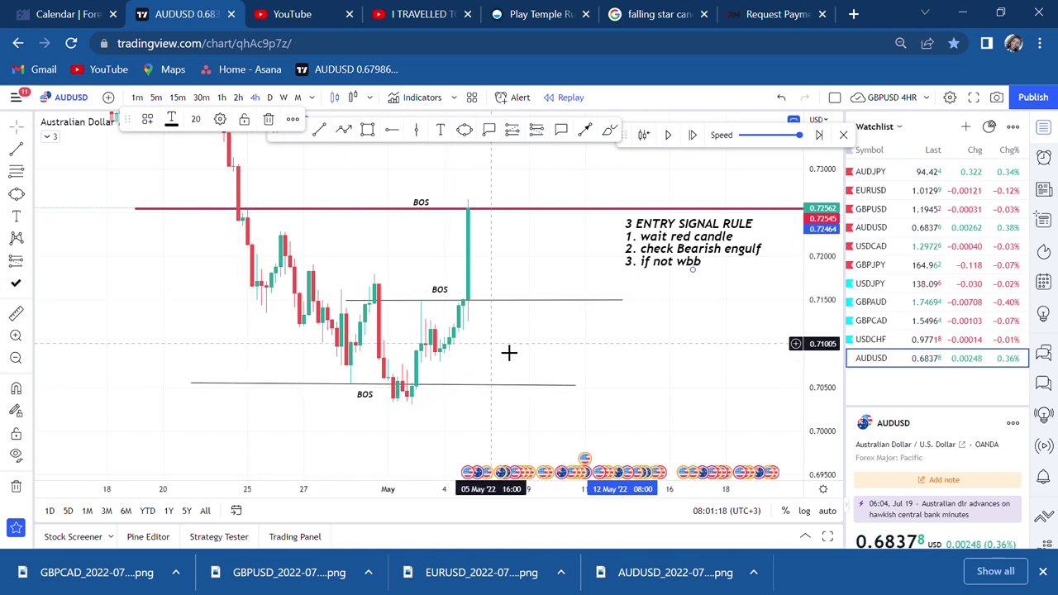
# Pan and zoom to frame the early-May BOS rally and late-April candles beside the note
pyautogui.moveTo(540, 342); pyautogui.dragTo(654, 423)
pyautogui.moveTo(307, 244); pyautogui.dragTo(264, 160)
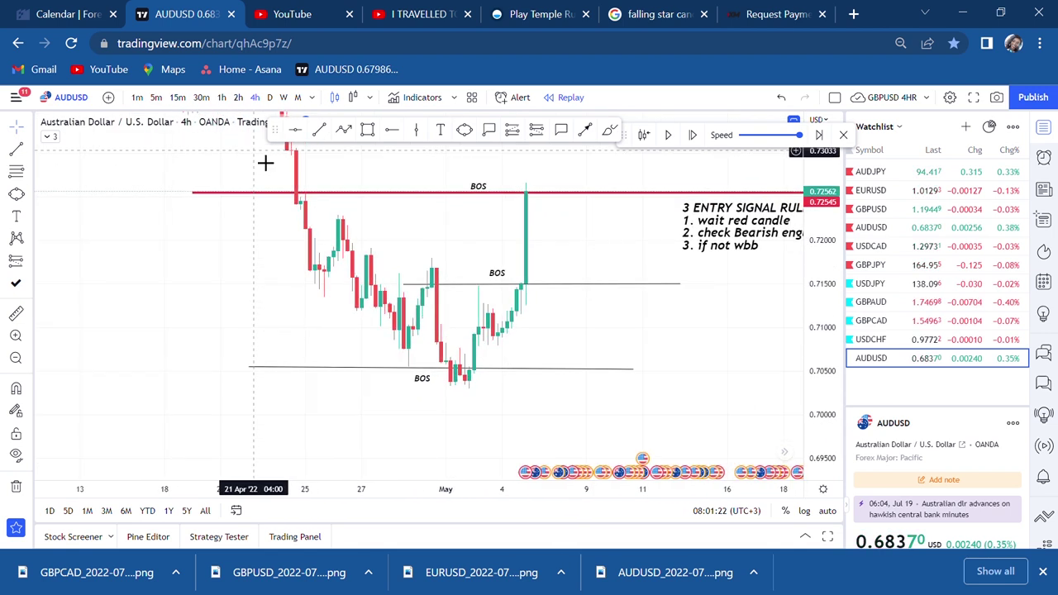
pyautogui.moveTo(609, 243); pyautogui.dragTo(533, 300)
pyautogui.scroll(-2, 534, 300)
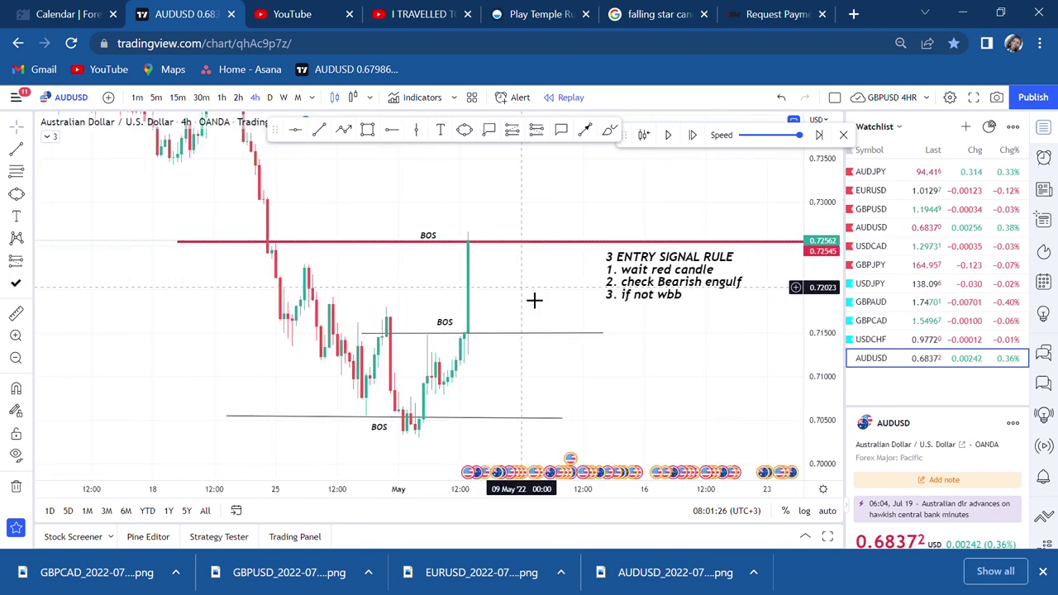
pyautogui.scroll(1, 534, 300)
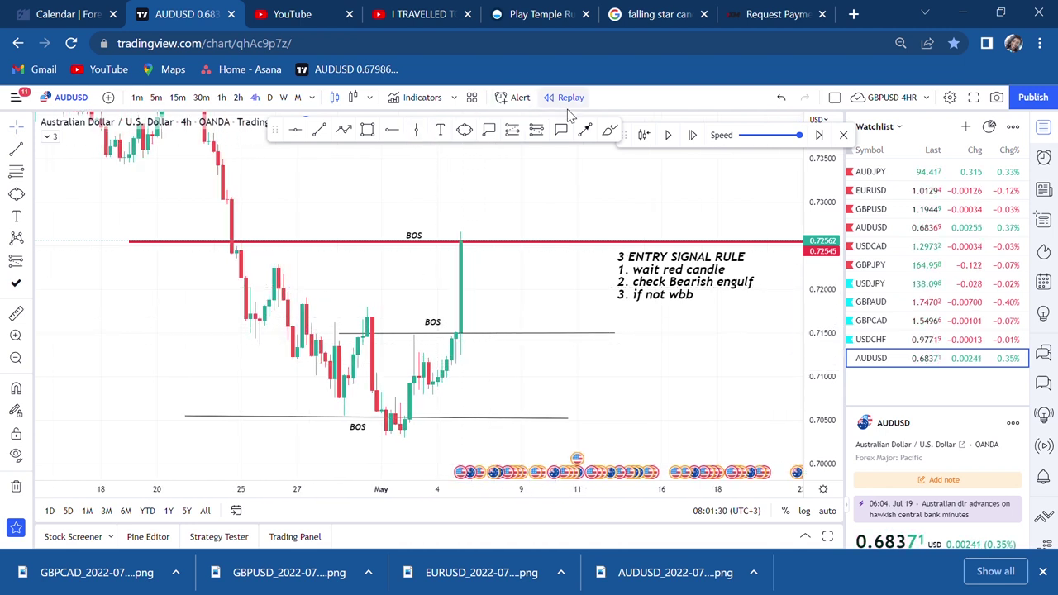
# Advance the replay two candles, then draw a small zone at the BOS high from 03 to 09 May
pyautogui.click(694, 136)
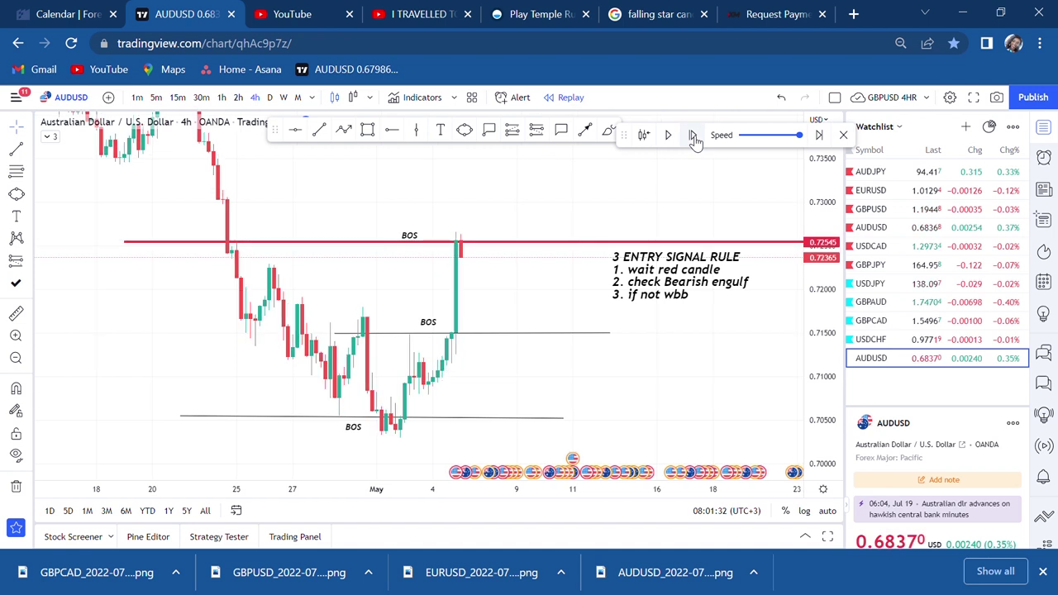
pyautogui.click(693, 140)
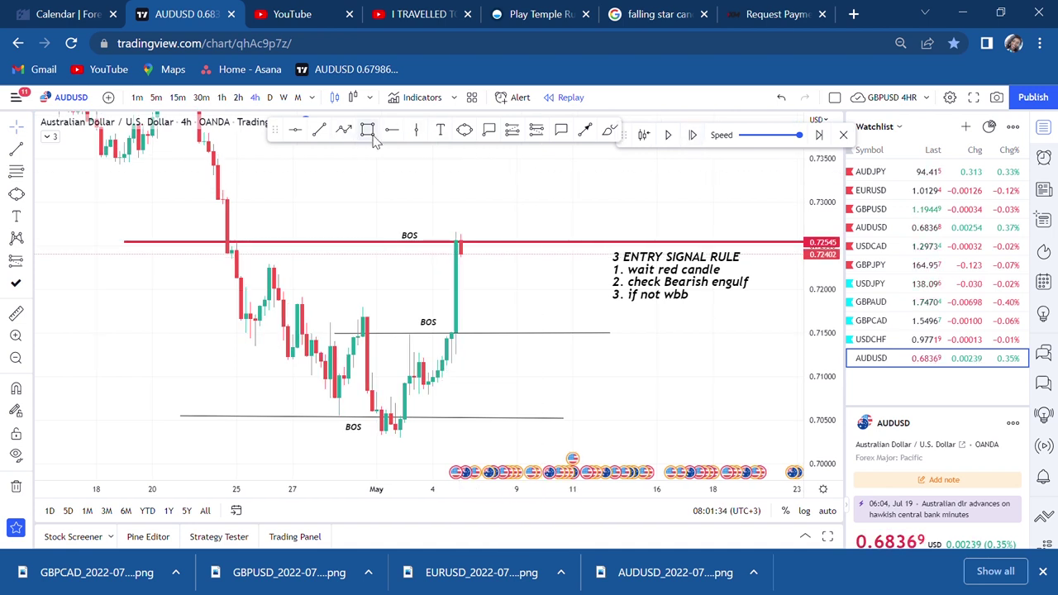
pyautogui.click(368, 132)
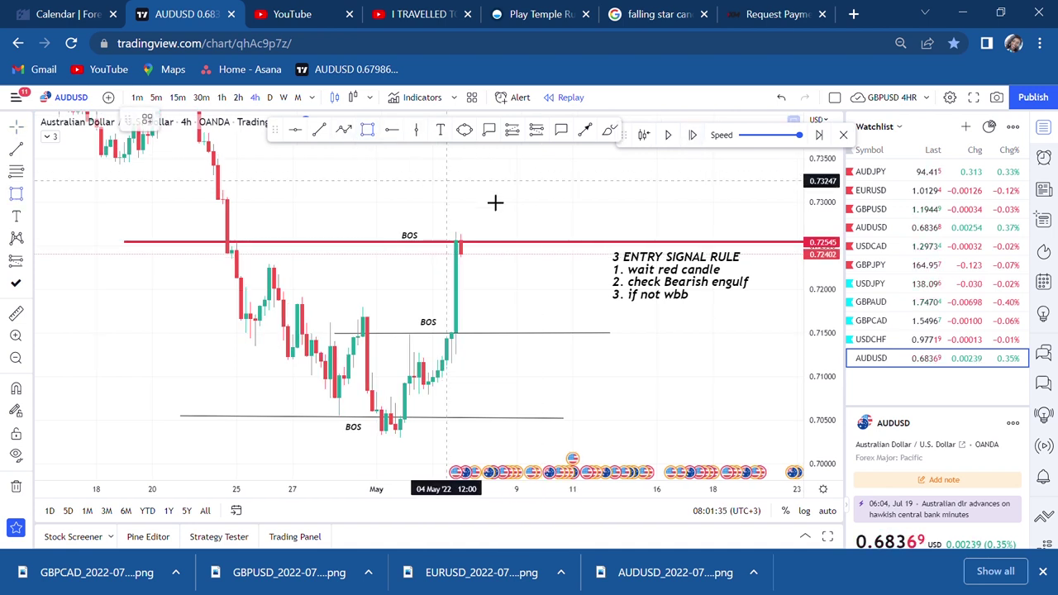
pyautogui.click(442, 248)
pyautogui.click(528, 269)
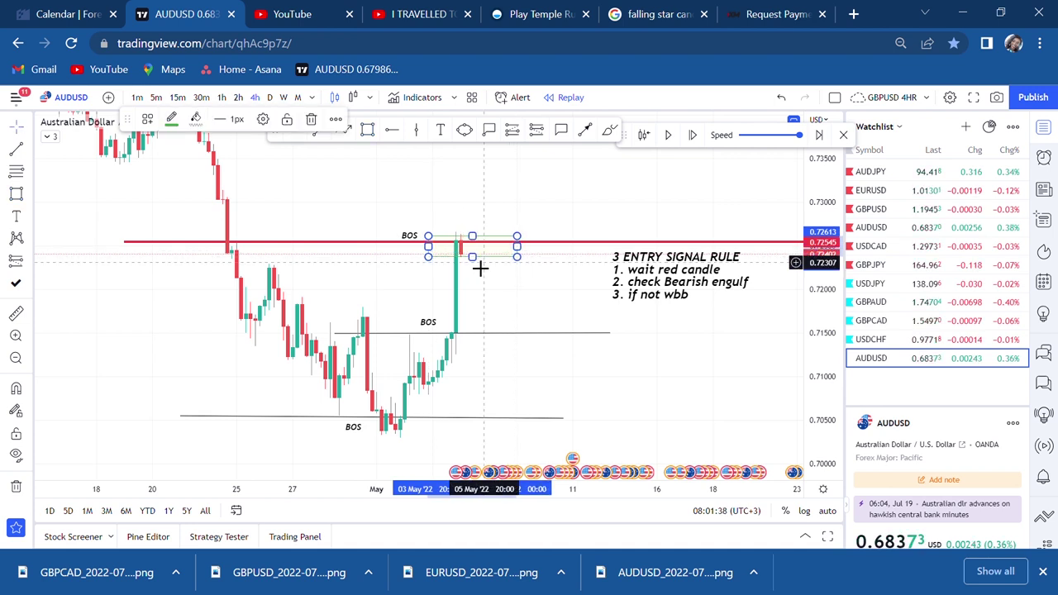
# Step the replay forward four more candles to show price turning down
pyautogui.click(694, 135)
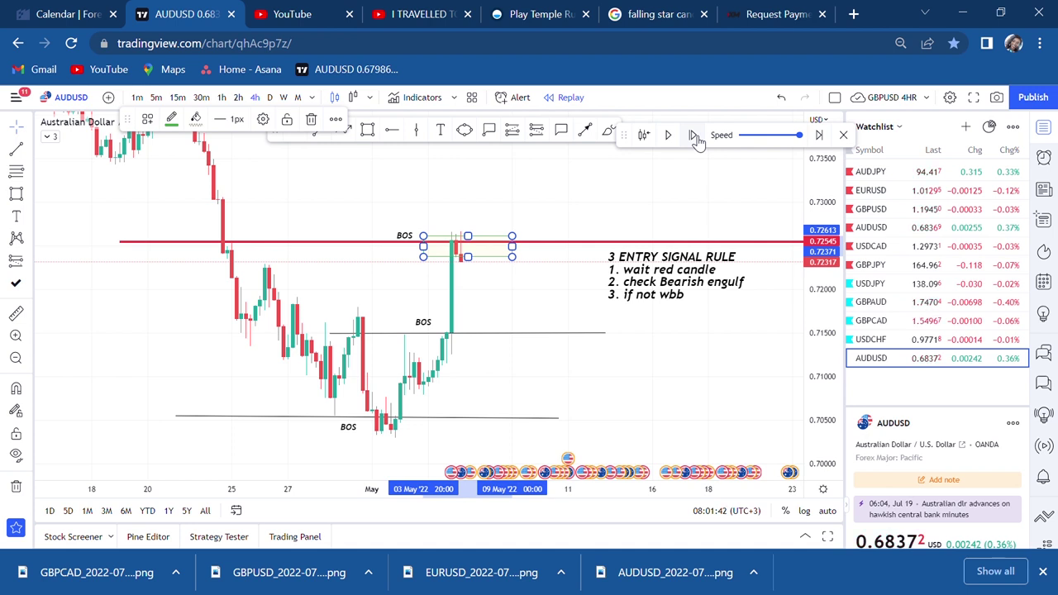
pyautogui.click(694, 136)
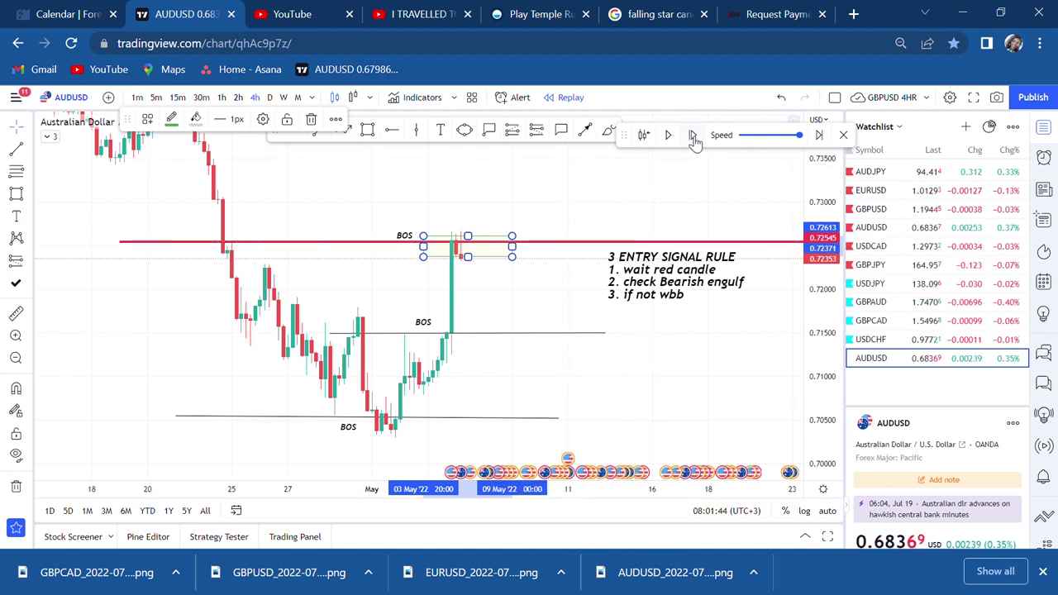
pyautogui.click(692, 135)
pyautogui.click(692, 135)
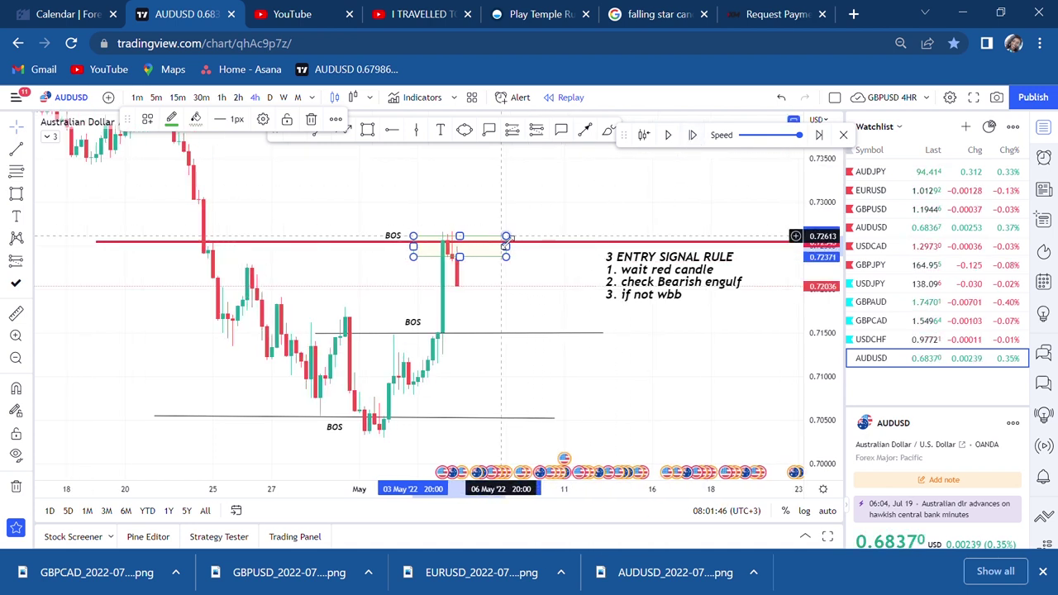
pyautogui.moveTo(521, 295); pyautogui.dragTo(570, 272)
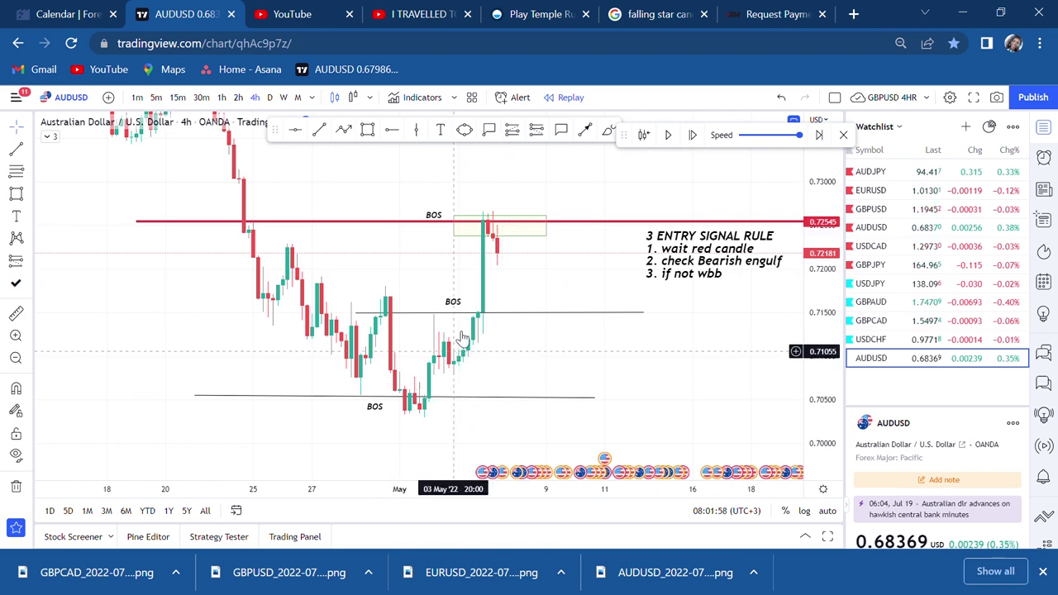
# Place a short position at the red candle after the BOS high, around 0.7218
pyautogui.click(390, 399)
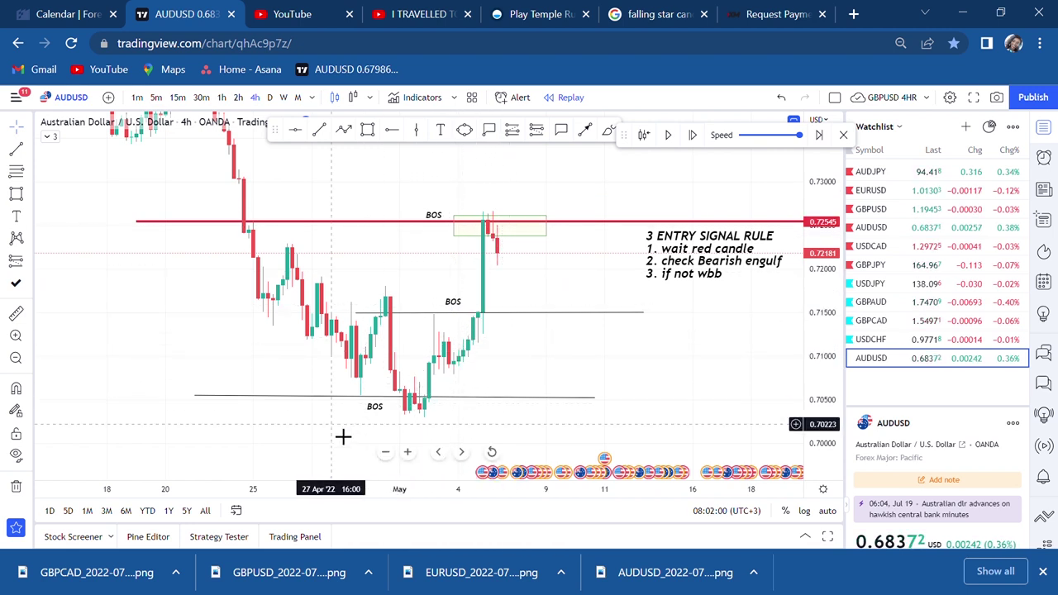
pyautogui.moveTo(320, 430); pyautogui.dragTo(298, 424)
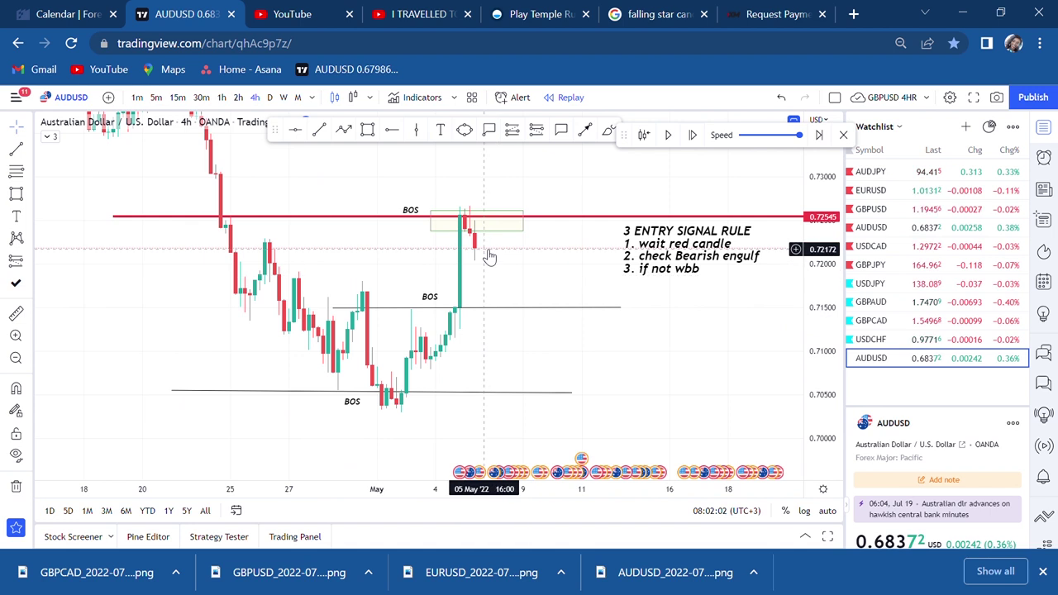
pyautogui.click(29, 263)
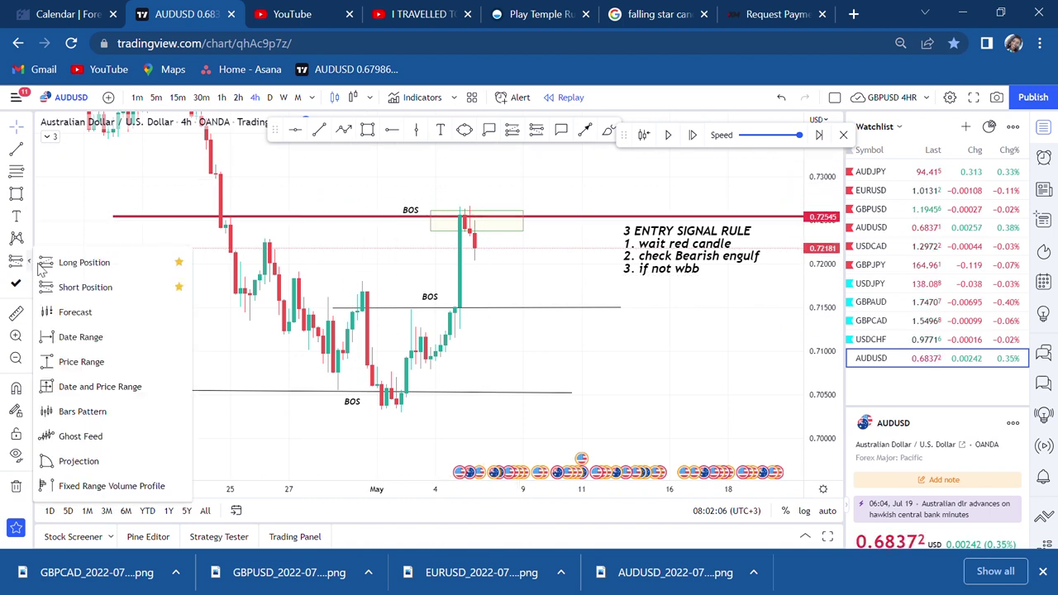
pyautogui.click(87, 291)
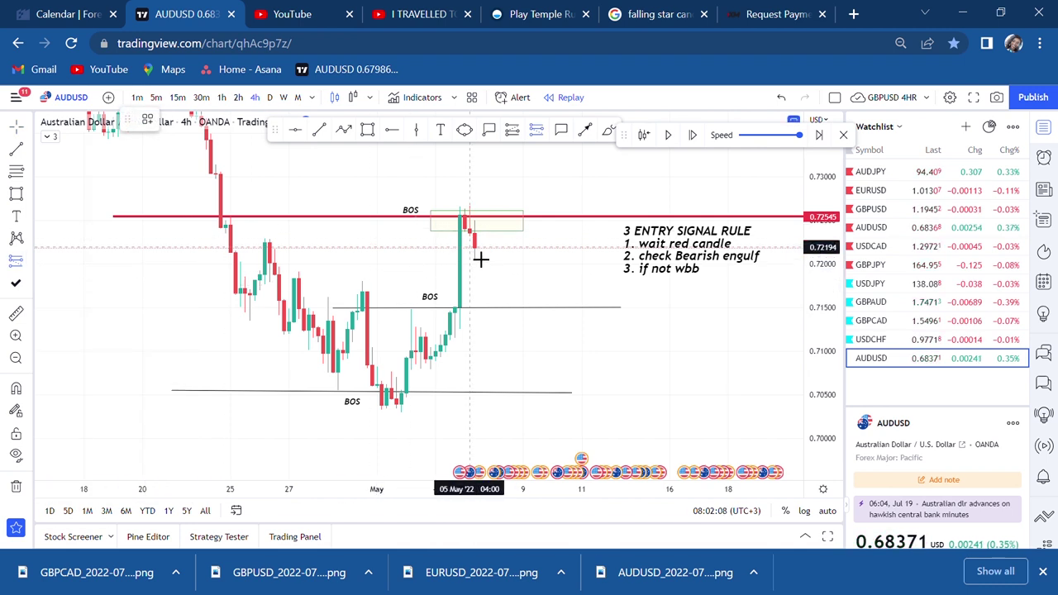
pyautogui.click(480, 260)
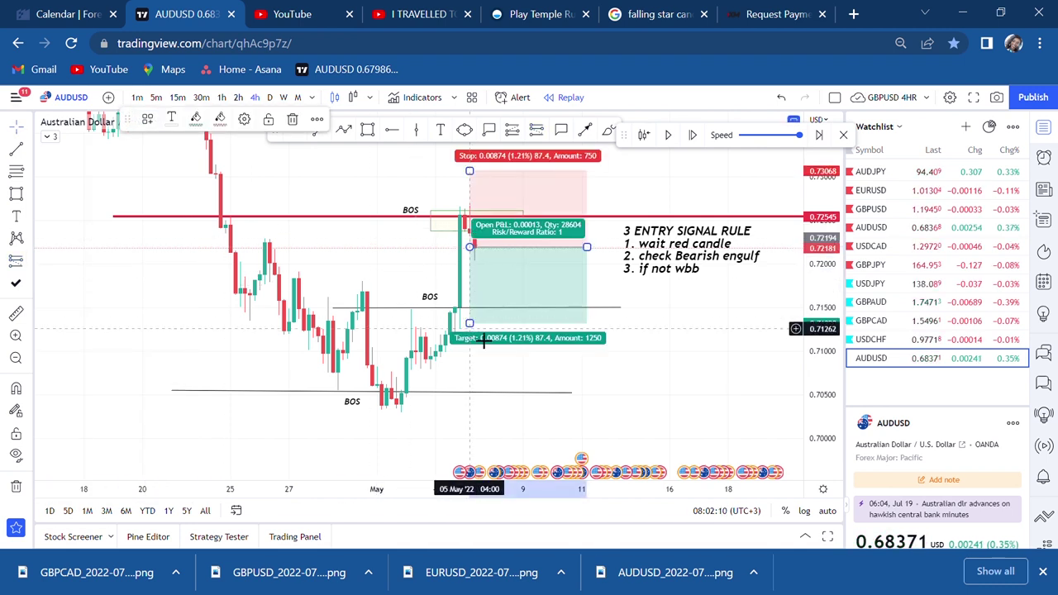
# Extend the short position's target down to the lower BOS line at 0.70536
pyautogui.doubleClick(473, 339)
pyautogui.click(777, 316)
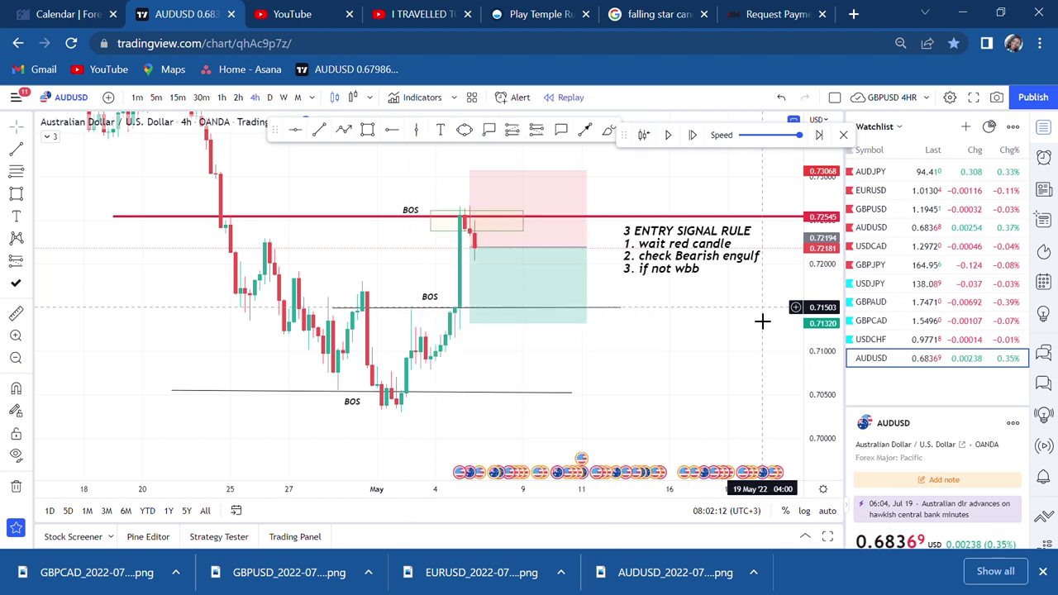
pyautogui.click(471, 323)
pyautogui.moveTo(469, 322); pyautogui.dragTo(472, 399)
pyautogui.click(694, 351)
# Lower the short's stop to about 0.72848, just above the zone, for 2.54 risk/reward
pyautogui.scroll(-3, 699, 351)
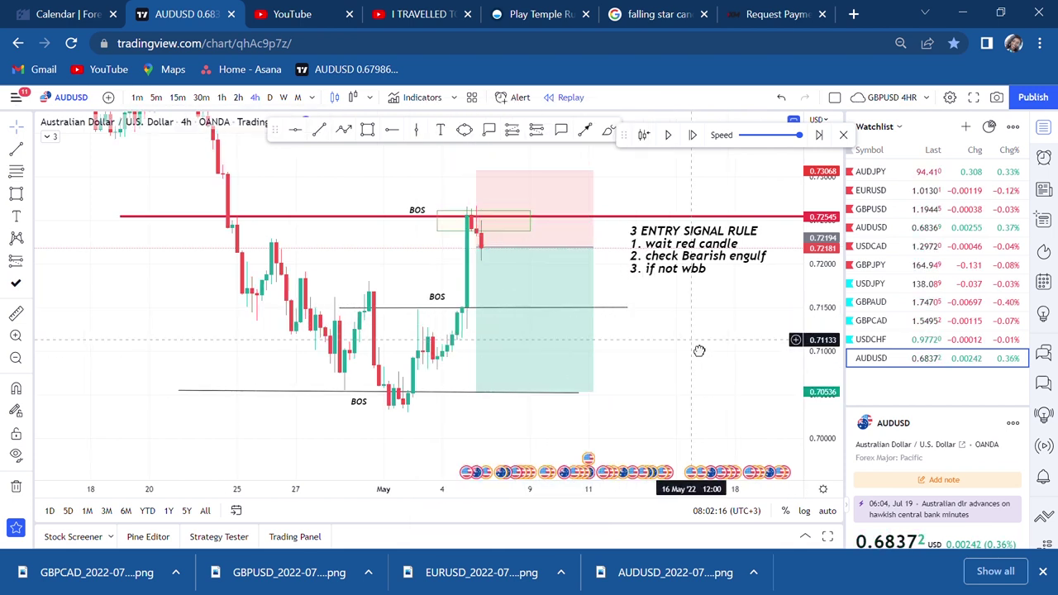
pyautogui.click(495, 192)
pyautogui.moveTo(490, 174); pyautogui.dragTo(492, 193)
pyautogui.click(659, 206)
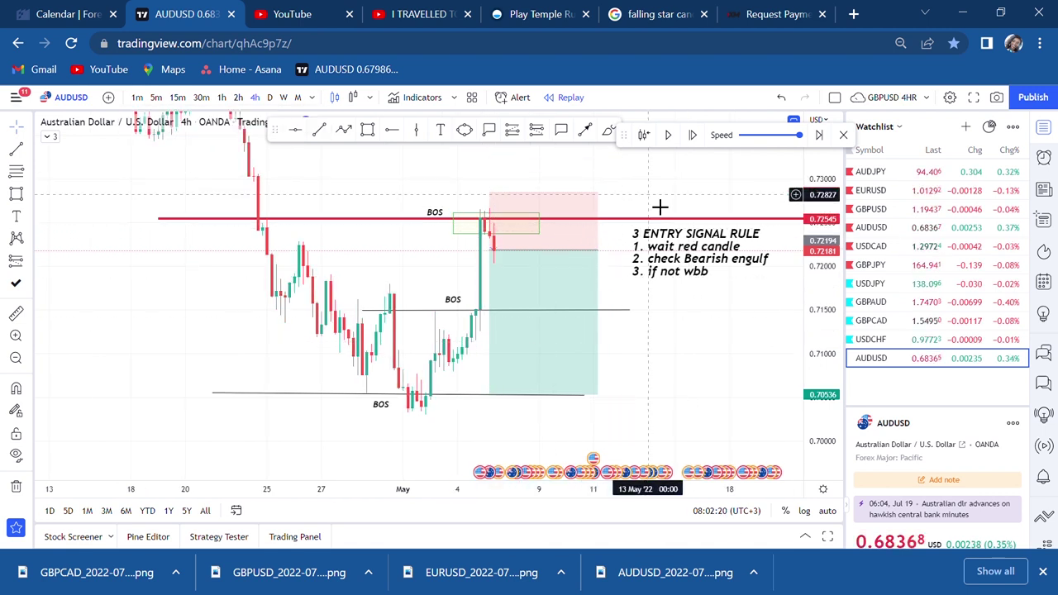
pyautogui.scroll(-1, 659, 206)
pyautogui.click(498, 237)
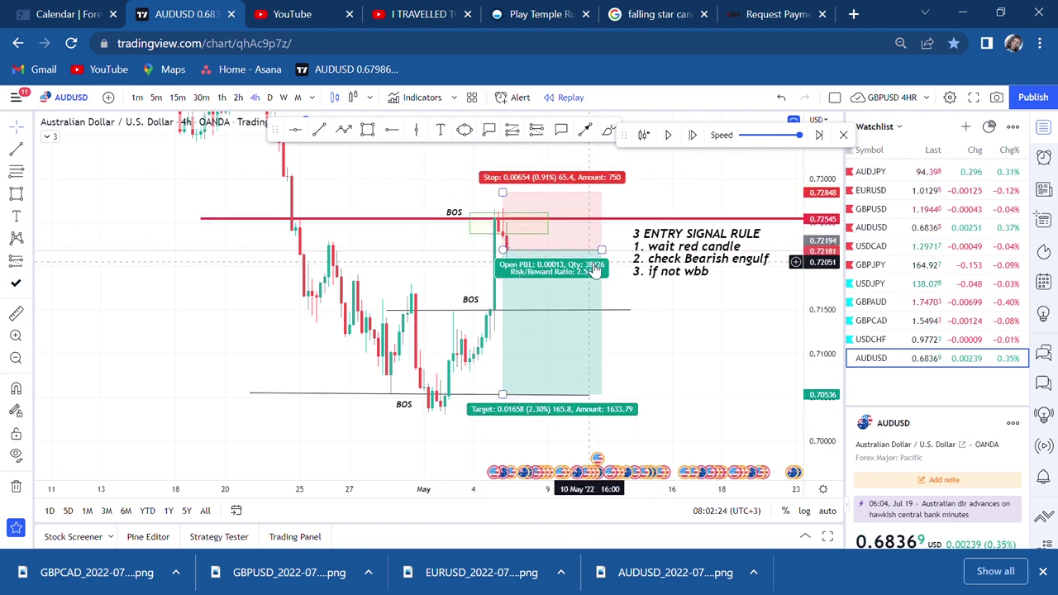
# Rescale the chart and draw a pale box beneath the late-April low
pyautogui.click(732, 366)
pyautogui.scroll(-1, 746, 307)
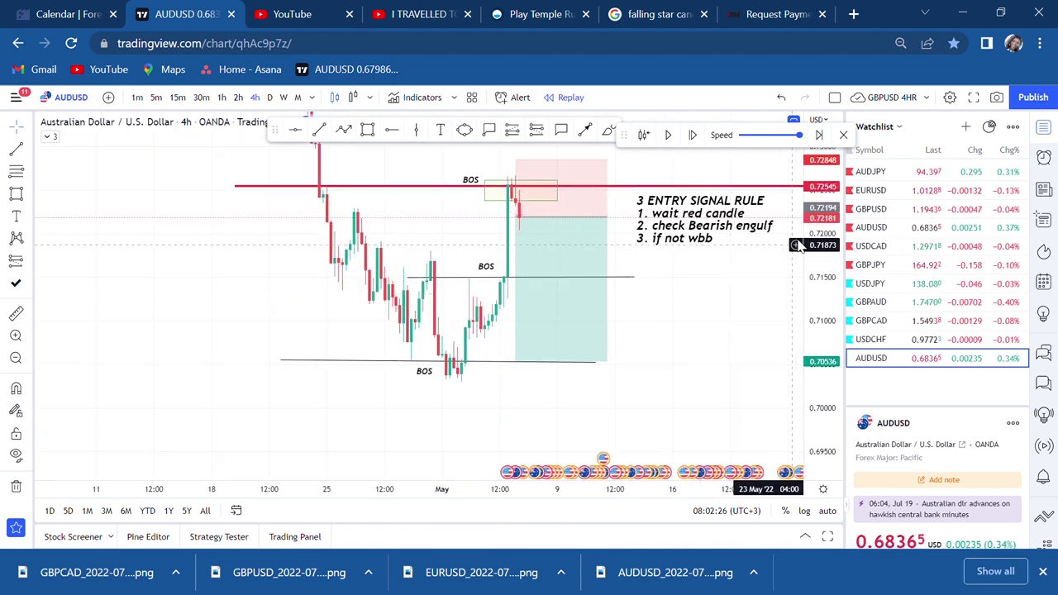
pyautogui.moveTo(796, 244); pyautogui.dragTo(727, 352)
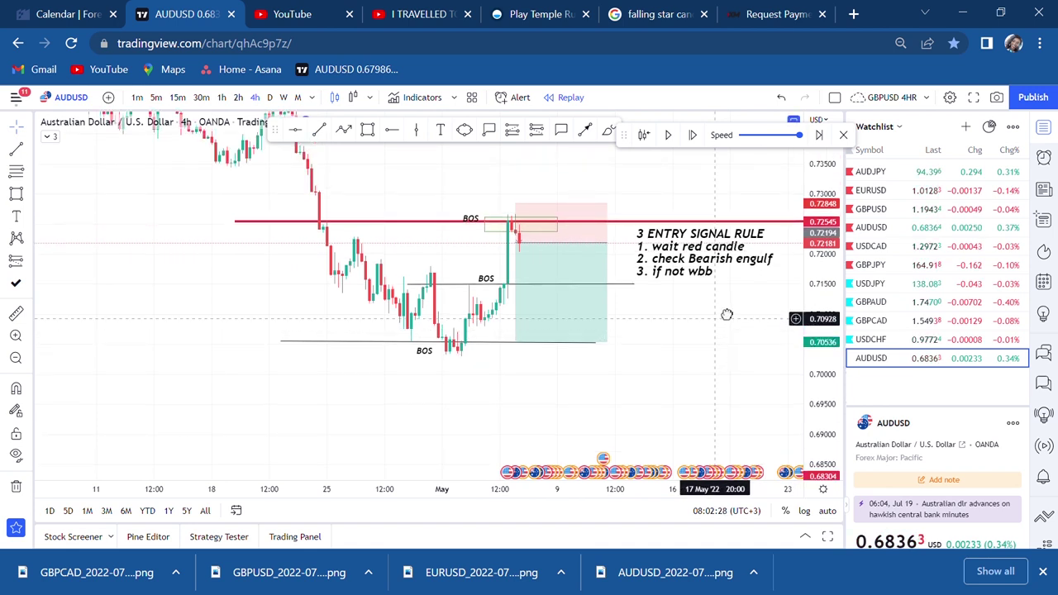
pyautogui.moveTo(727, 315); pyautogui.dragTo(727, 295)
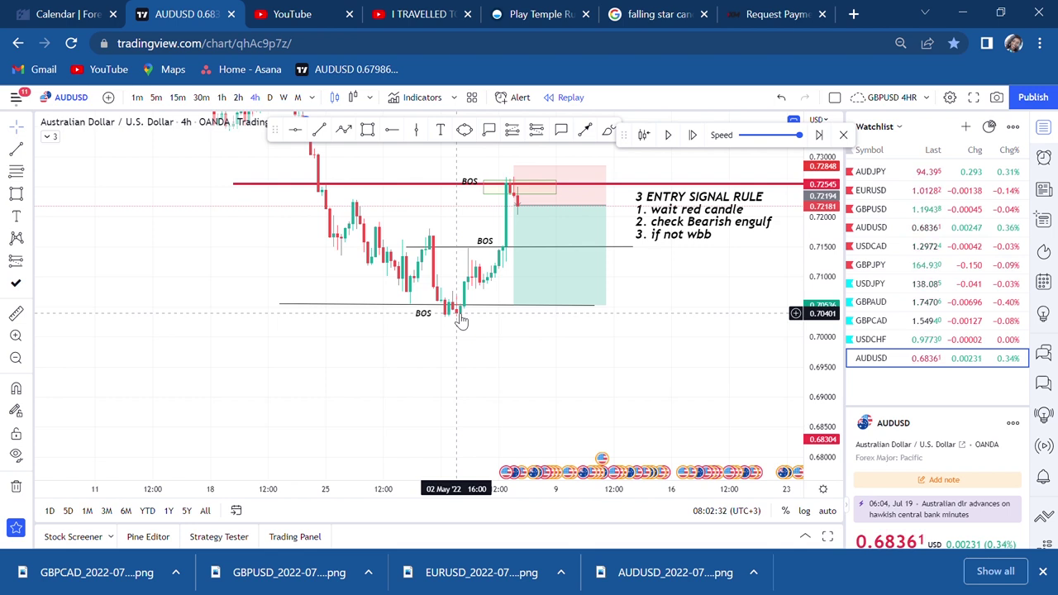
pyautogui.click(324, 194)
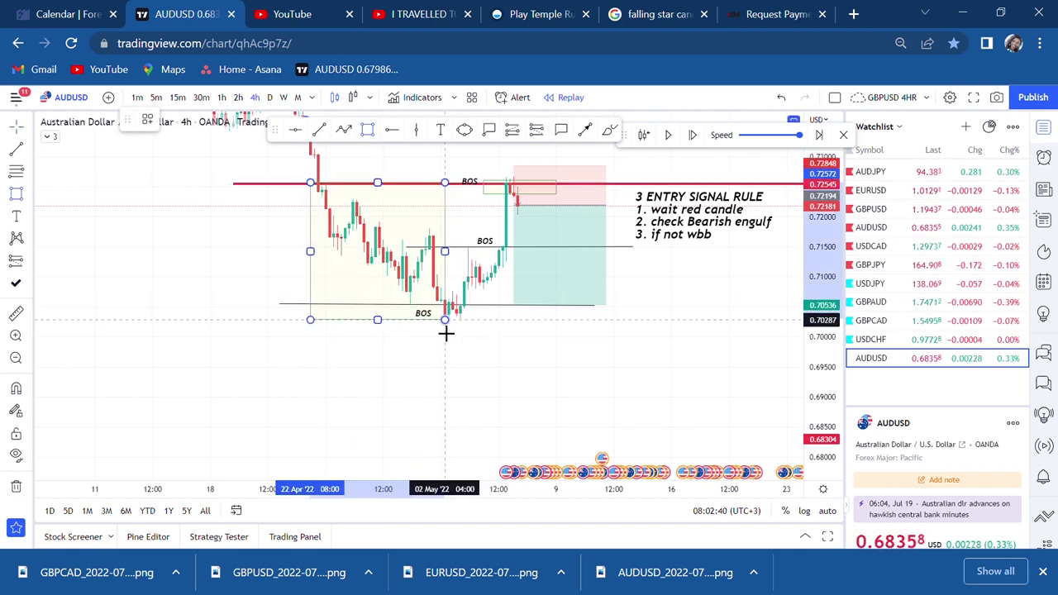
pyautogui.click(433, 331)
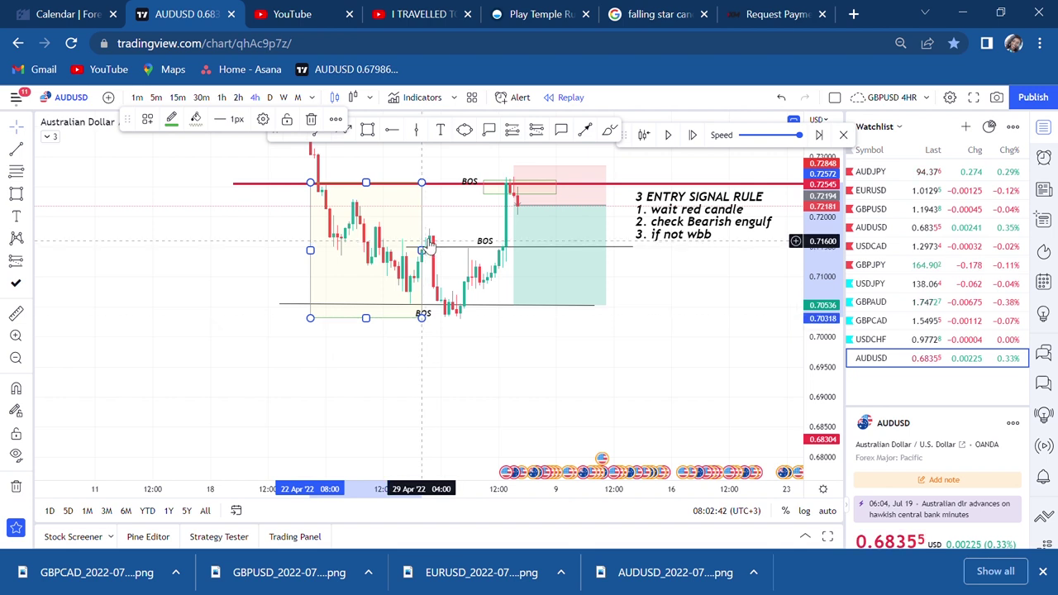
pyautogui.moveTo(427, 228); pyautogui.dragTo(470, 363)
pyautogui.click(531, 385)
pyautogui.moveTo(532, 385); pyautogui.dragTo(517, 293)
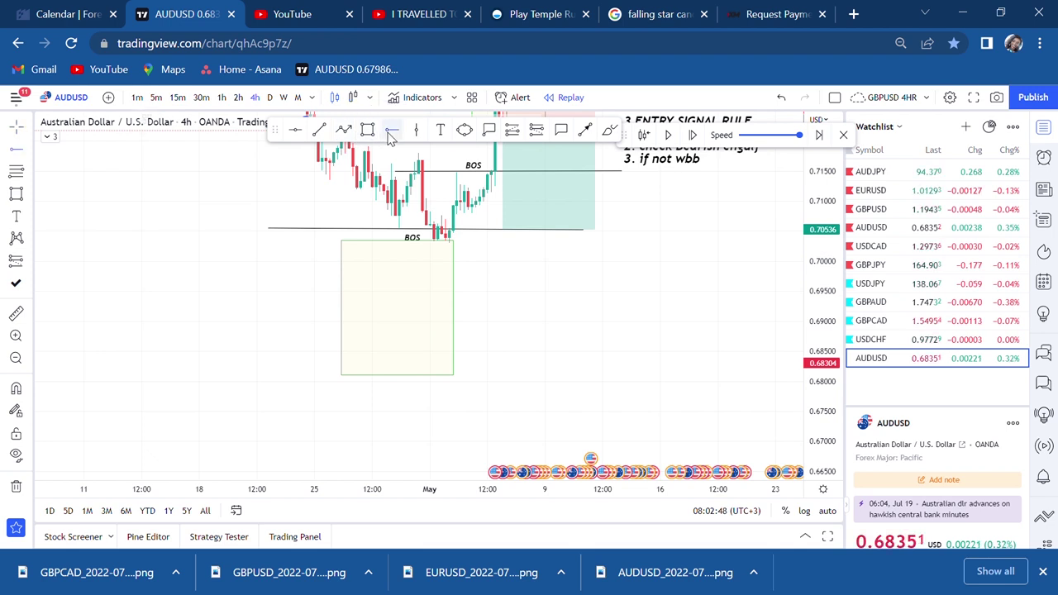
# Add red rays near 0.6810 and 0.69181 and a horizontal line at 0.70318
pyautogui.click(279, 388)
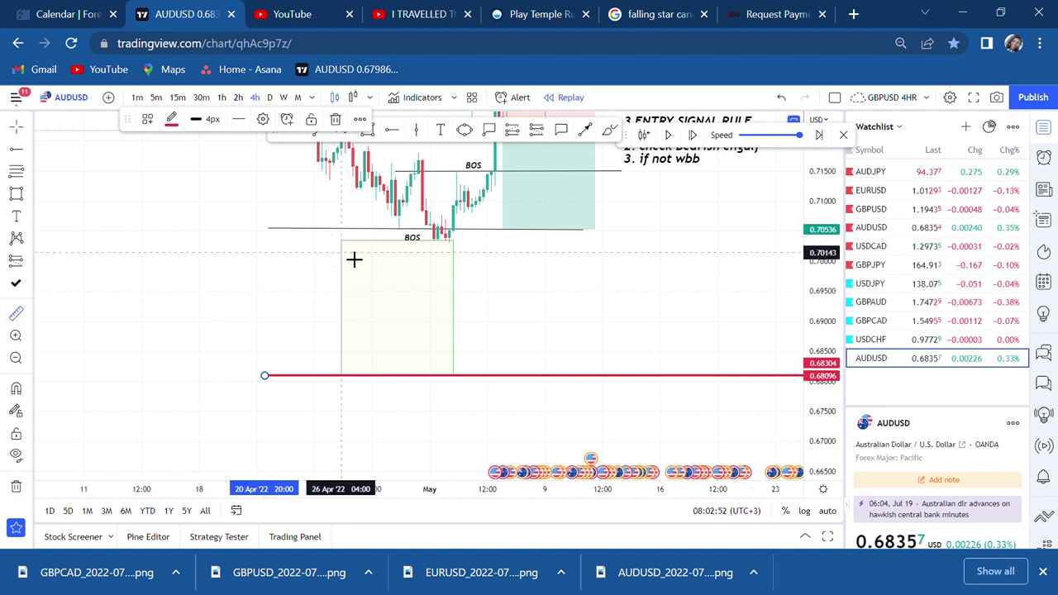
pyautogui.click(327, 252)
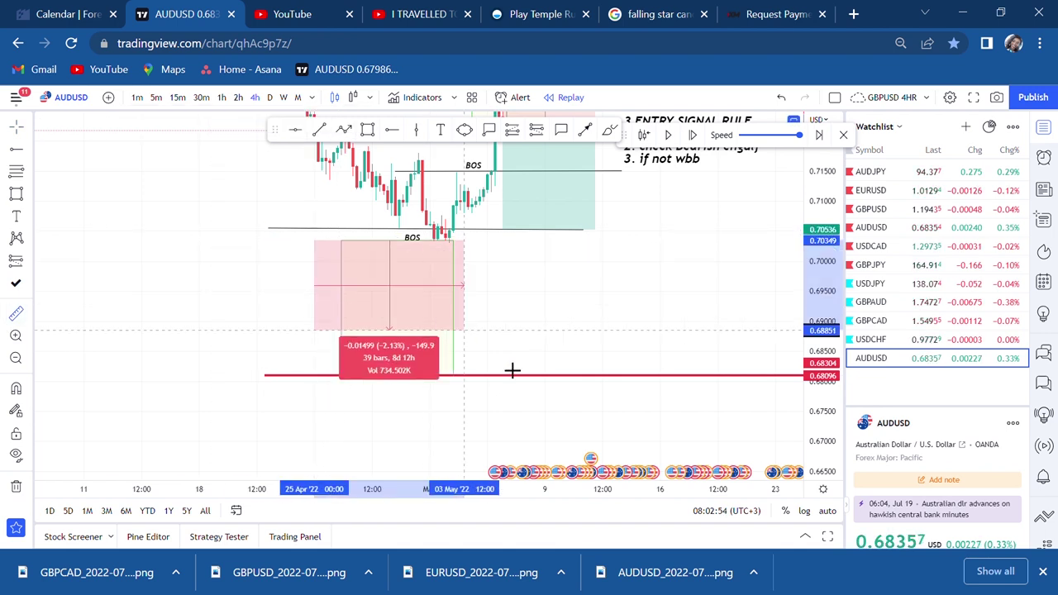
pyautogui.click(547, 385)
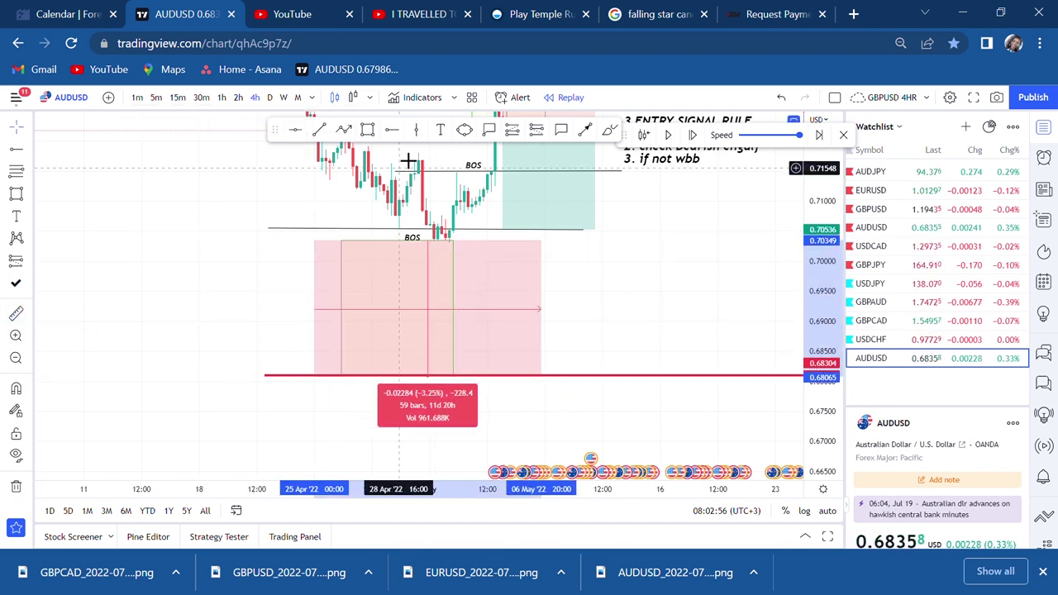
pyautogui.click(412, 310)
pyautogui.moveTo(517, 295); pyautogui.dragTo(517, 354)
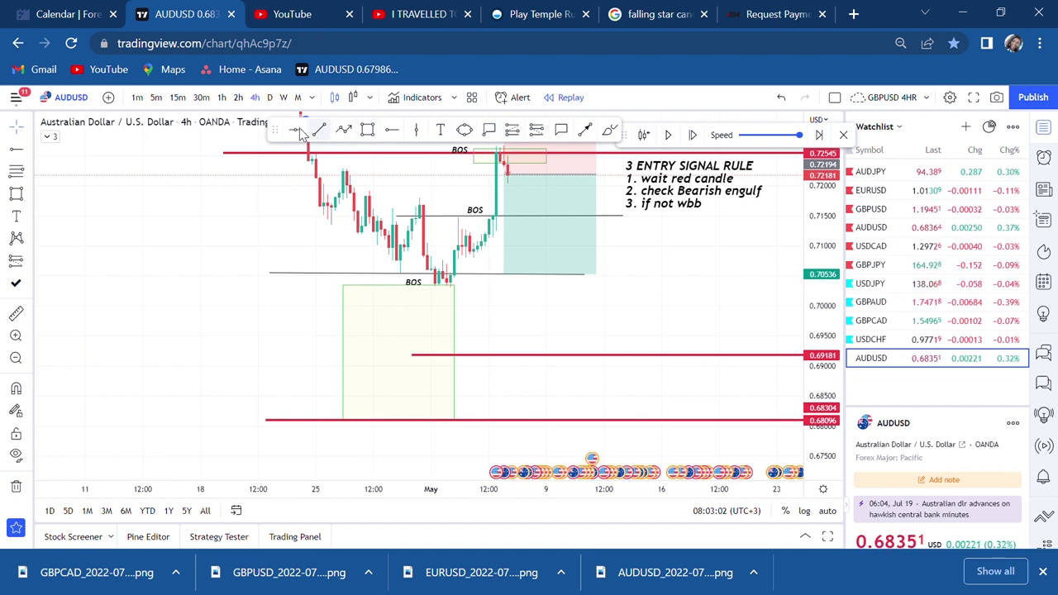
pyautogui.click(327, 299)
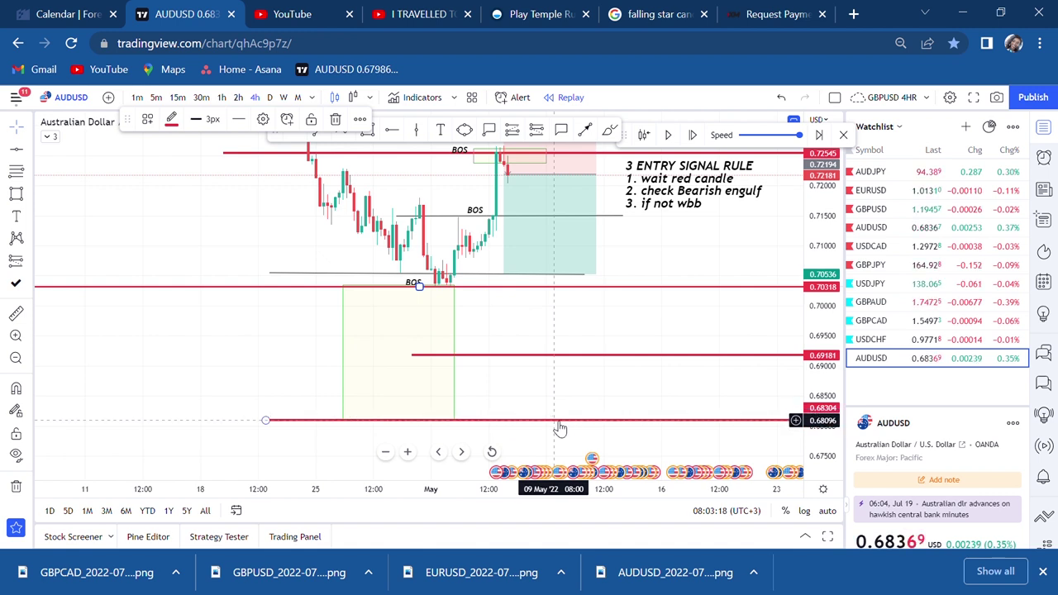
pyautogui.moveTo(609, 352); pyautogui.dragTo(544, 394)
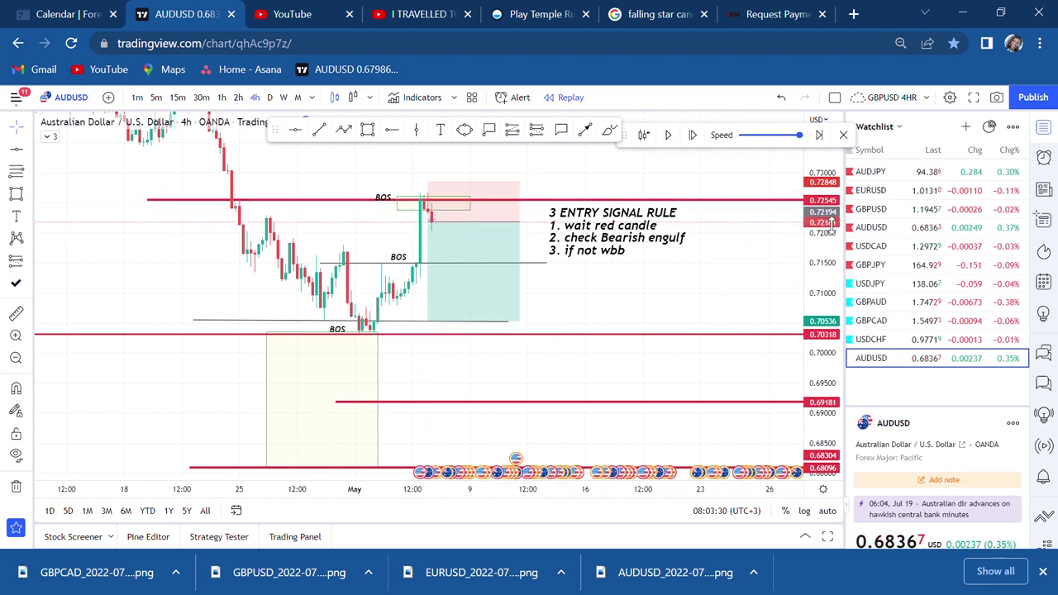
# Run the bar replay until candles fall below 0.70318 toward 0.69452, hitting the short's target
pyautogui.moveTo(827, 266); pyautogui.dragTo(827, 279)
pyautogui.scroll(-2, 696, 243)
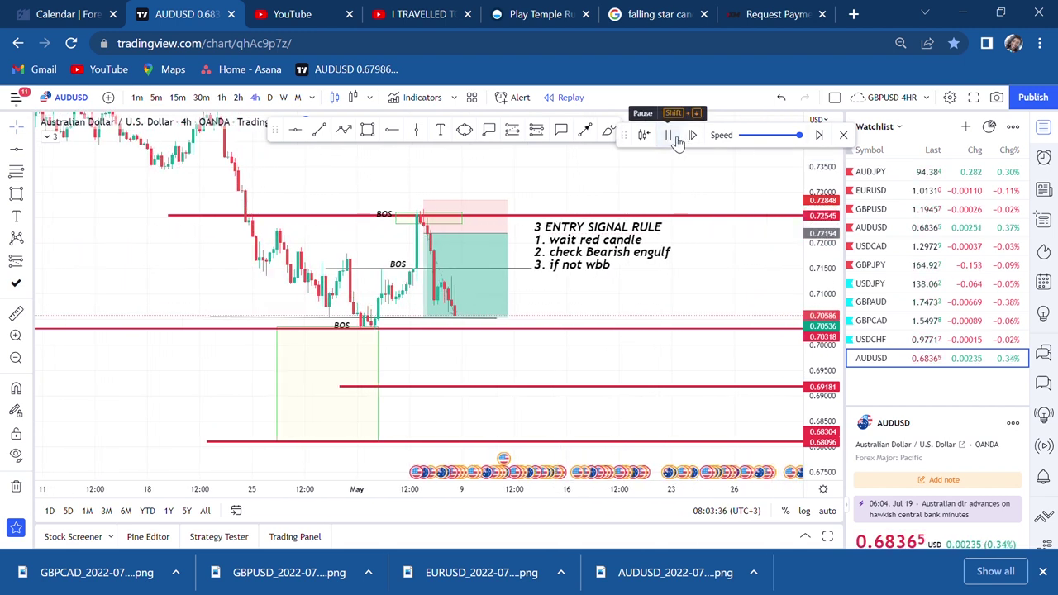
pyautogui.click(674, 139)
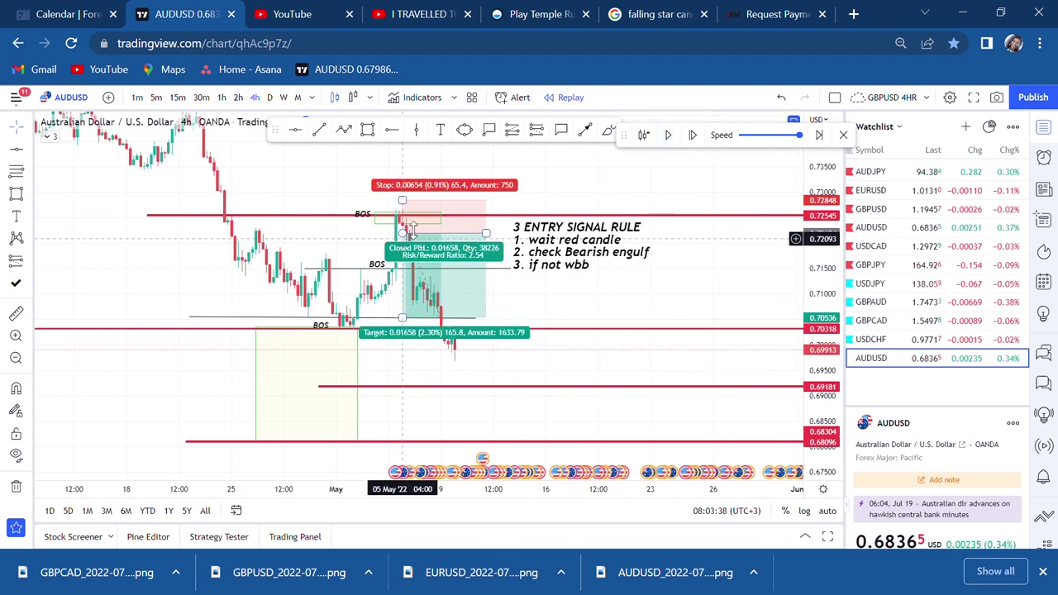
pyautogui.moveTo(589, 314); pyautogui.dragTo(635, 310)
pyautogui.scroll(3, 633, 310)
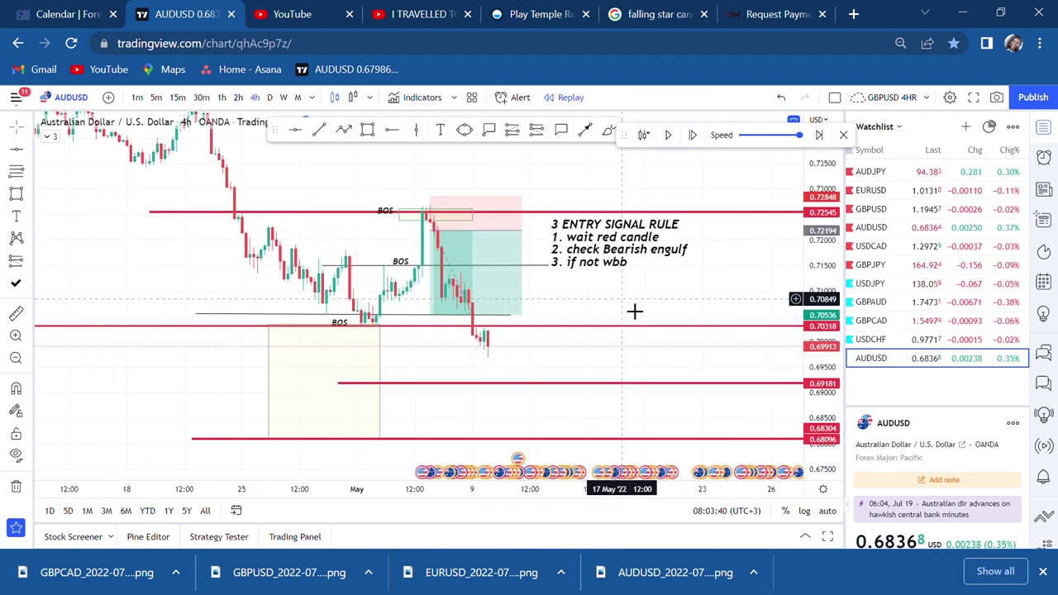
pyautogui.hscroll(-1, 462, 240)
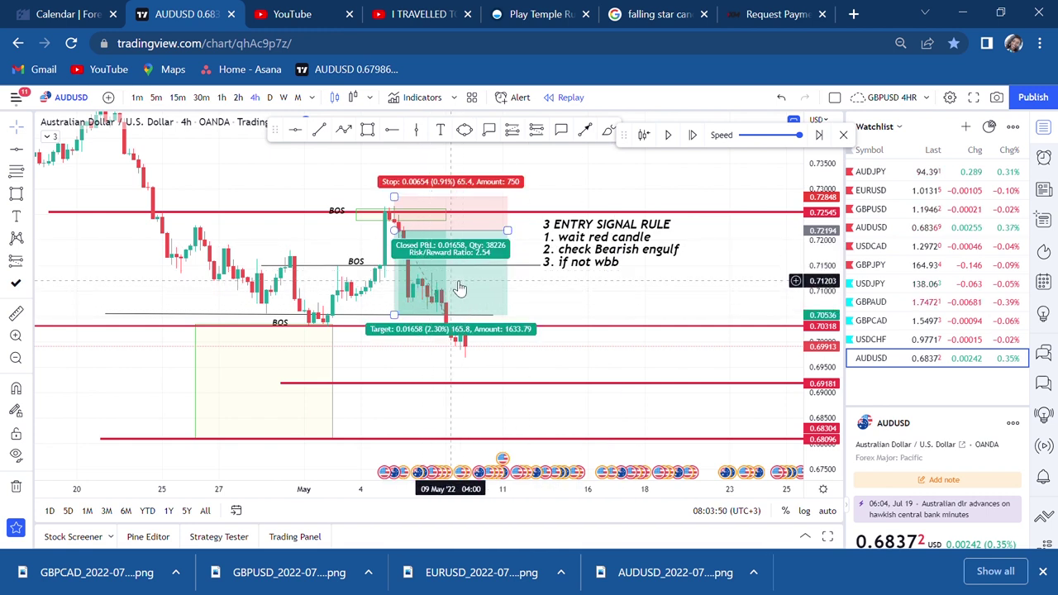
pyautogui.scroll(1, 461, 287)
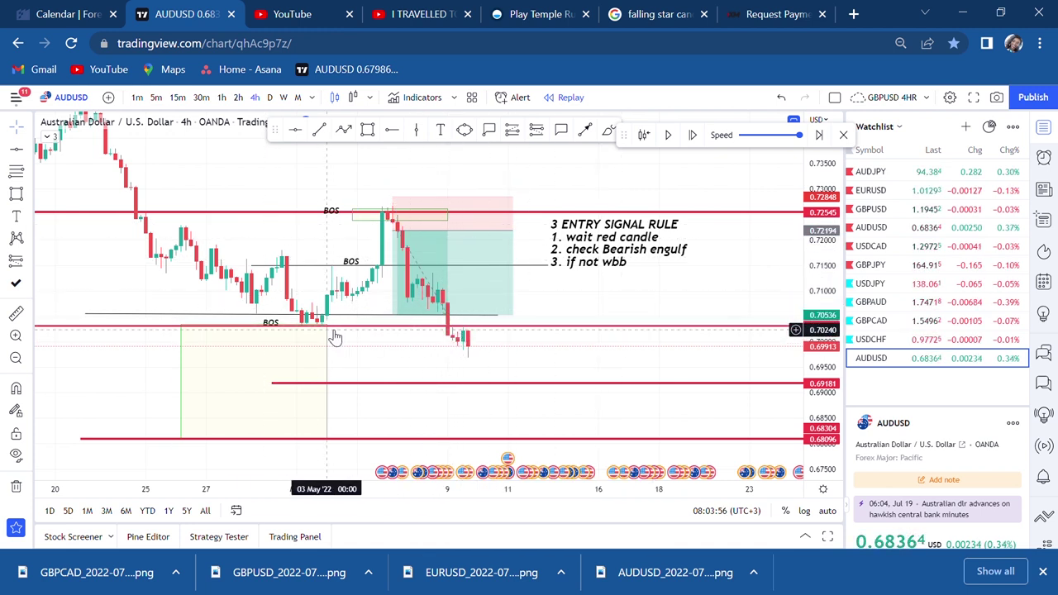
pyautogui.moveTo(583, 293); pyautogui.dragTo(576, 265)
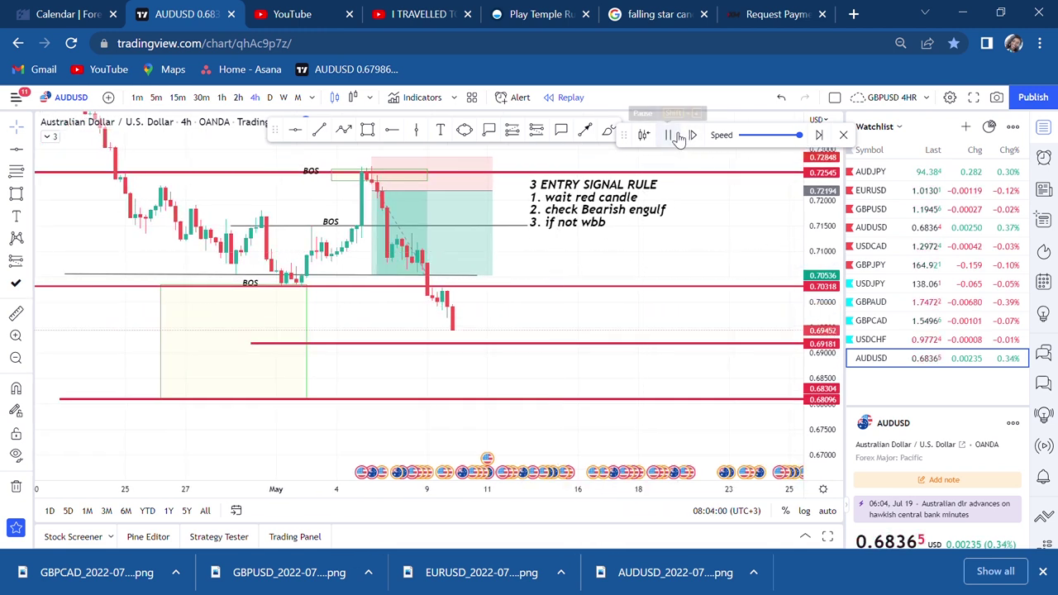
# Resume and pause the replay as price dips below 0.69181, bottoming near 0.6830
pyautogui.click(675, 136)
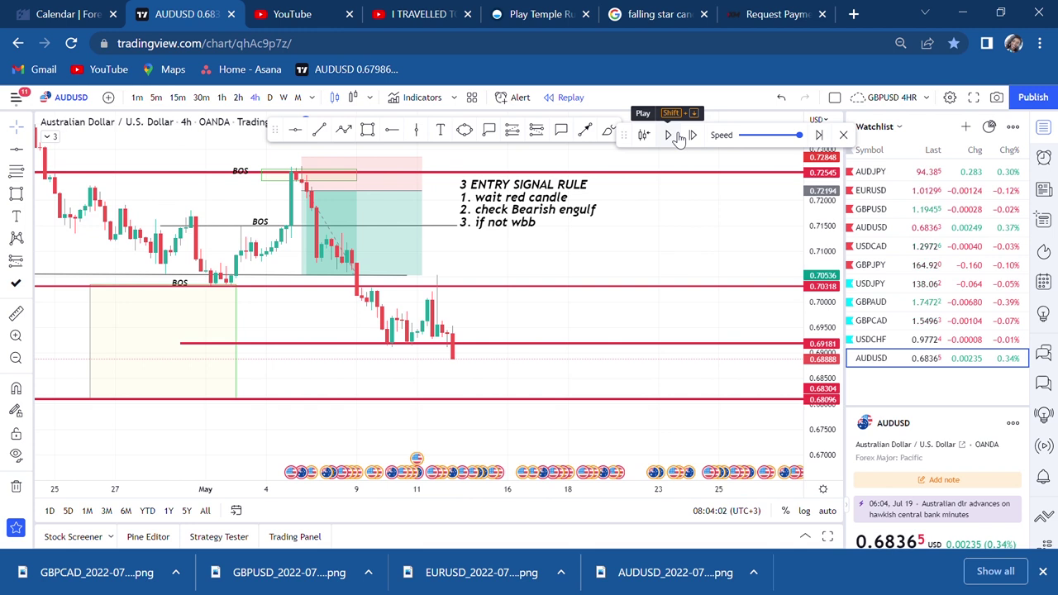
pyautogui.scroll(-1, 481, 352)
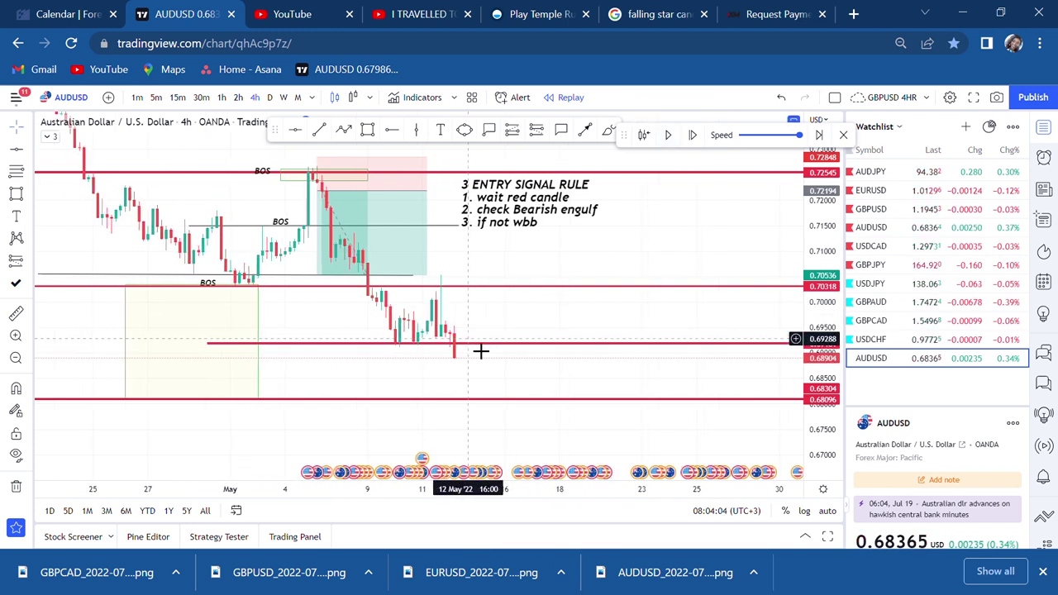
pyautogui.moveTo(531, 345); pyautogui.dragTo(565, 369)
pyautogui.scroll(2, 534, 314)
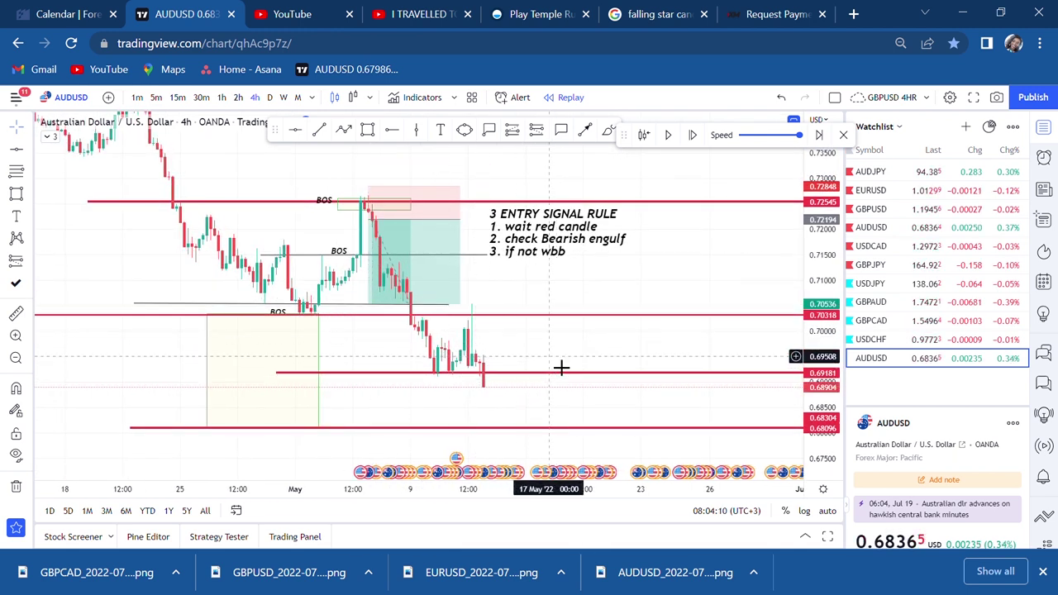
pyautogui.moveTo(556, 347); pyautogui.dragTo(550, 317)
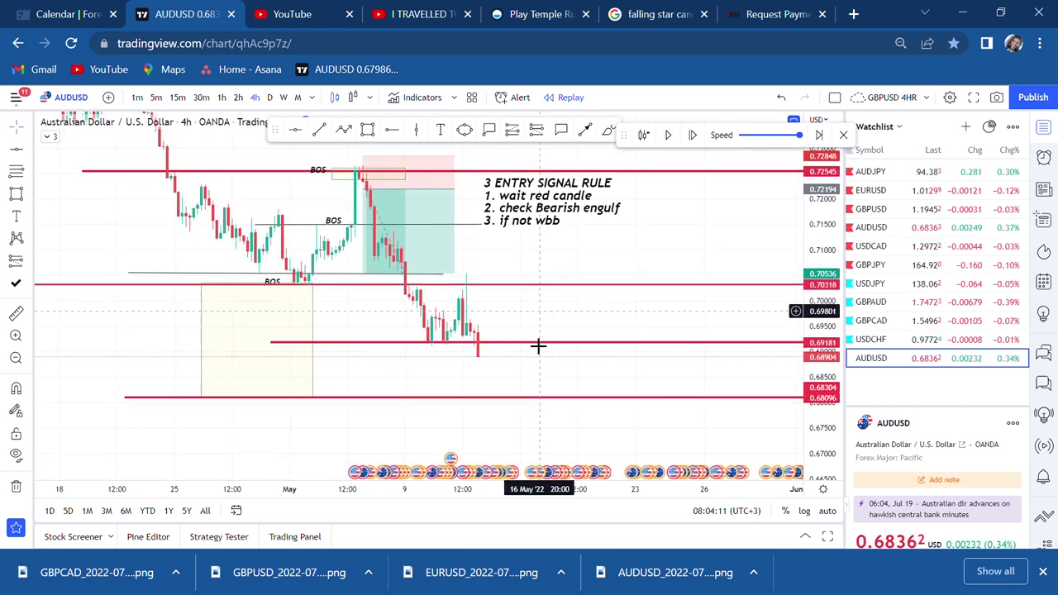
pyautogui.click(670, 137)
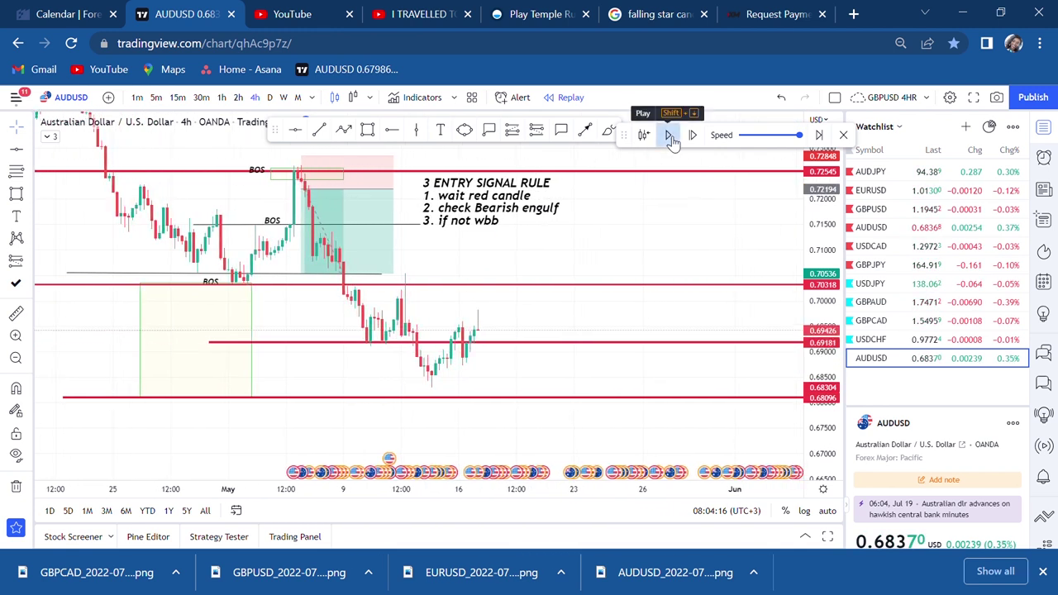
pyautogui.click(671, 136)
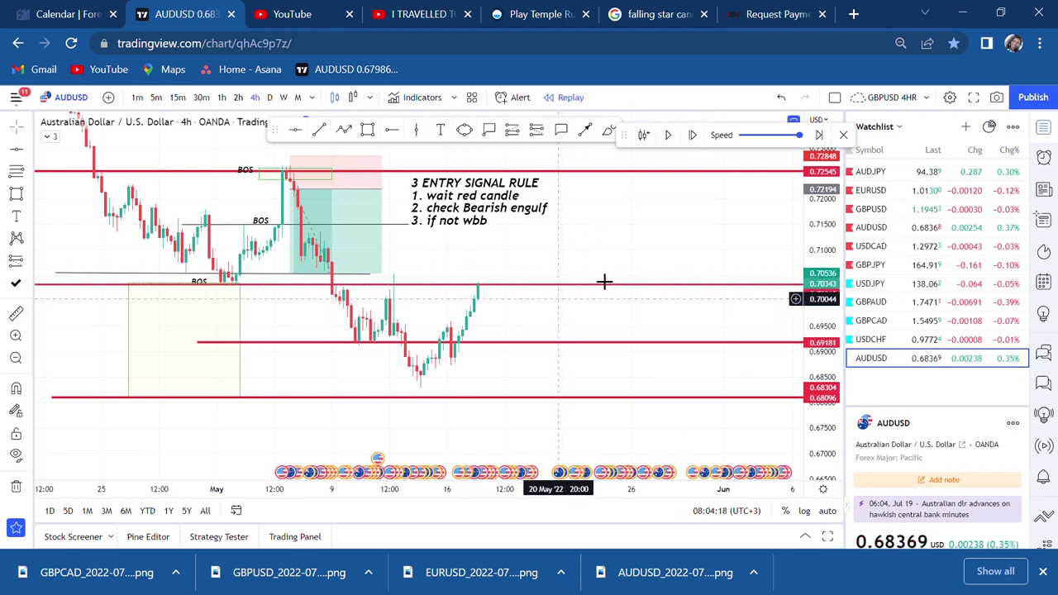
pyautogui.moveTo(589, 290); pyautogui.dragTo(642, 245)
pyautogui.moveTo(814, 307); pyautogui.dragTo(815, 237)
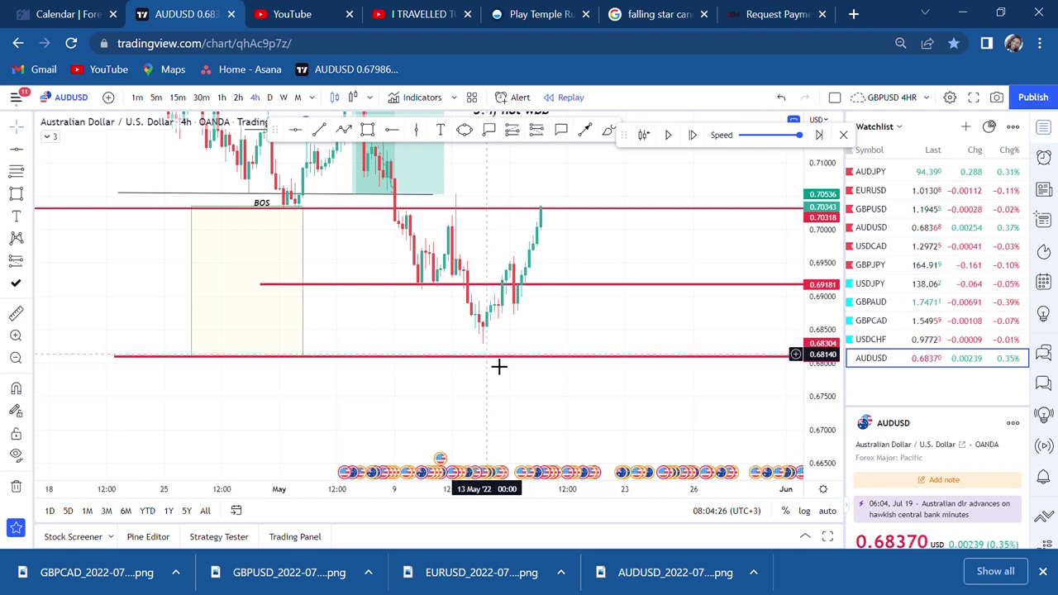
# Check the short position's result, then frame the rally back to 0.70318 by 17 May
pyautogui.moveTo(590, 272)
pyautogui.mouseDown()
pyautogui.moveTo(590, 297)
pyautogui.moveTo(604, 262)
pyautogui.mouseUp()
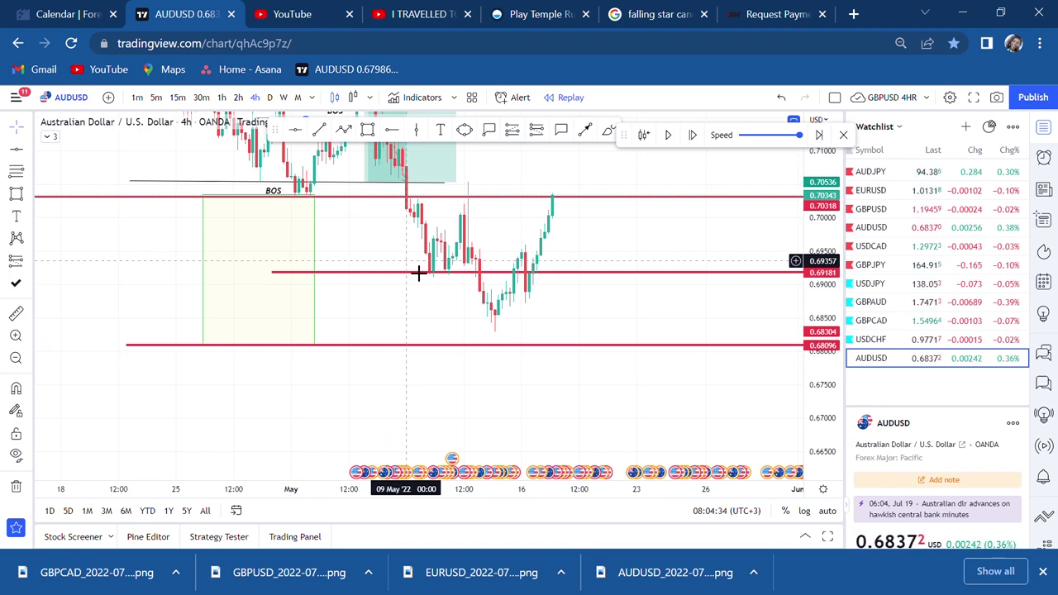
pyautogui.scroll(2, 515, 302)
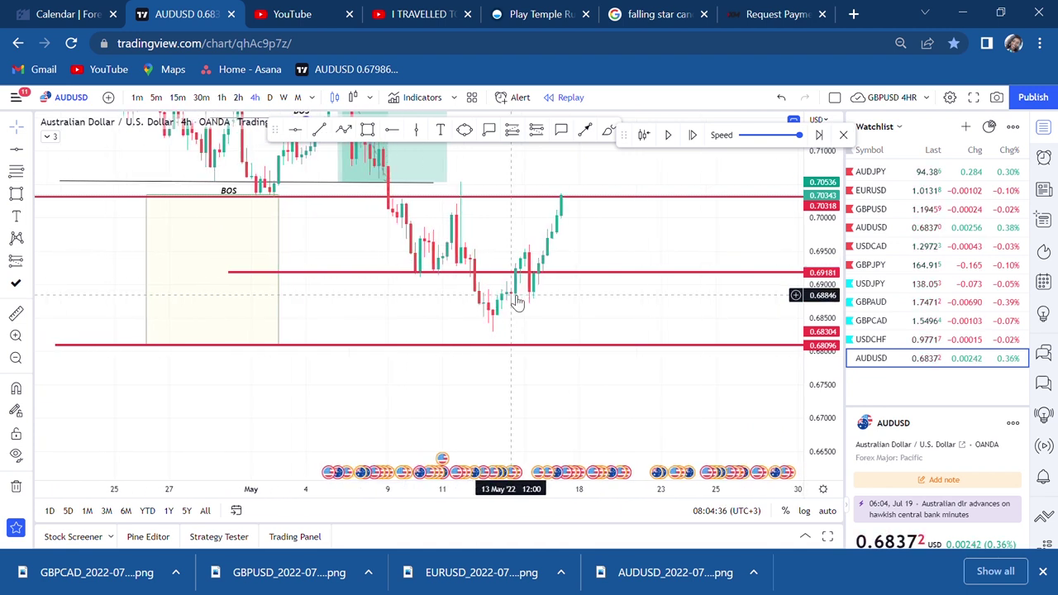
pyautogui.moveTo(631, 276); pyautogui.dragTo(595, 292)
pyautogui.moveTo(553, 189); pyautogui.dragTo(628, 363)
pyautogui.click(377, 242)
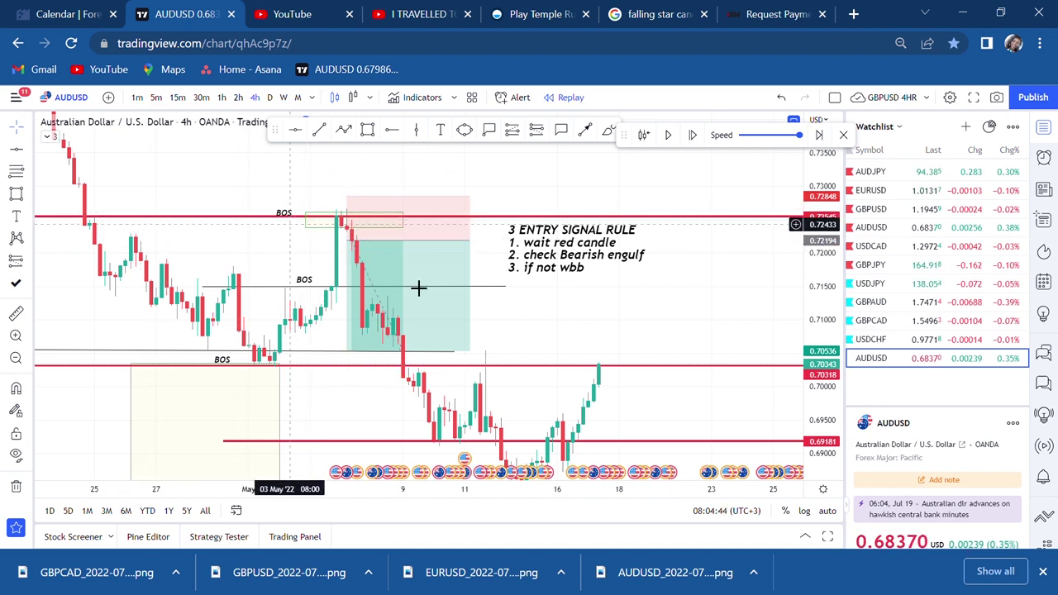
pyautogui.moveTo(777, 325); pyautogui.dragTo(670, 215)
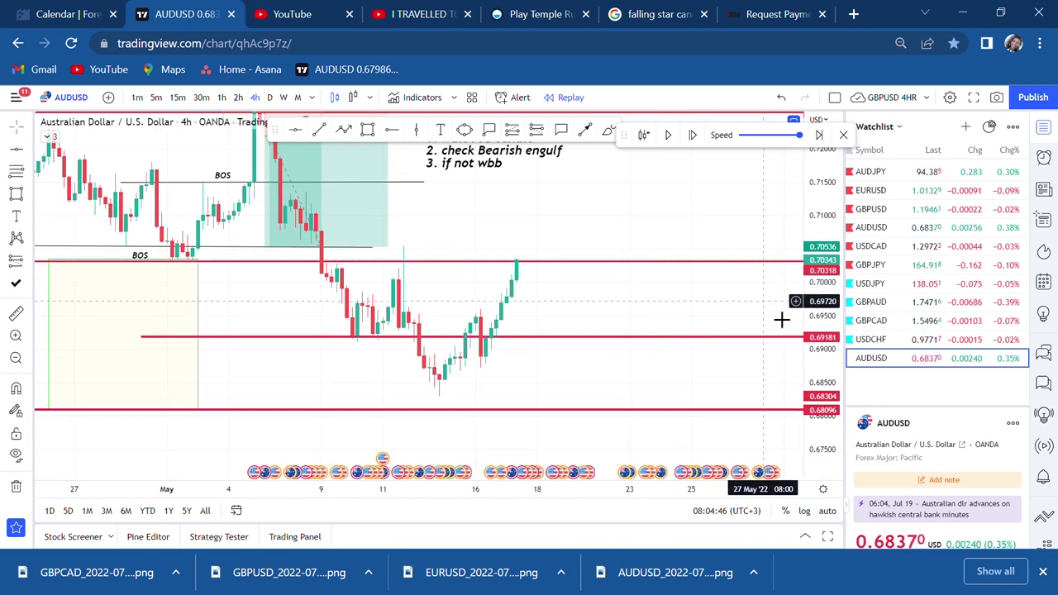
pyautogui.moveTo(822, 357); pyautogui.dragTo(720, 286)
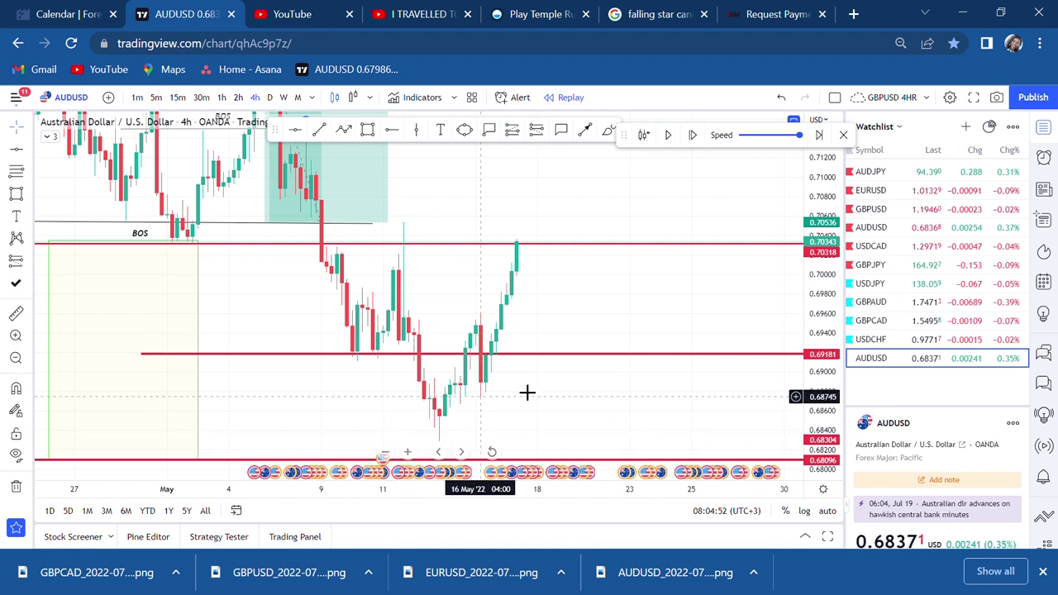
pyautogui.moveTo(538, 385); pyautogui.dragTo(475, 338)
pyautogui.scroll(1, 473, 338)
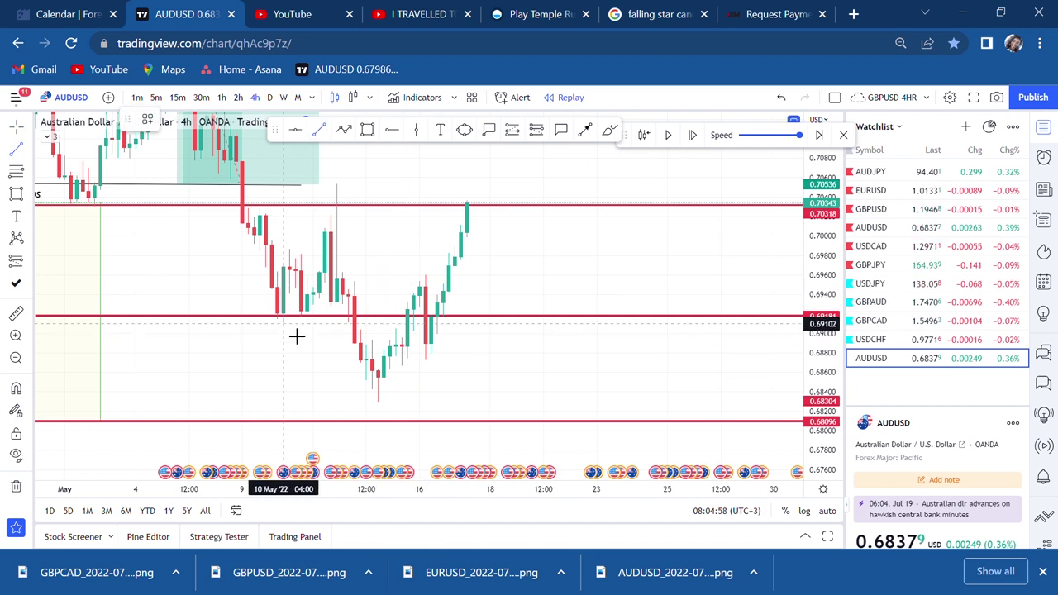
# Draw a 3px black trendline near 0.6906 across 9–19 May, just under 0.69181
pyautogui.moveTo(297, 336)
pyautogui.mouseDown()
pyautogui.moveTo(541, 339)
pyautogui.moveTo(531, 328)
pyautogui.mouseUp()
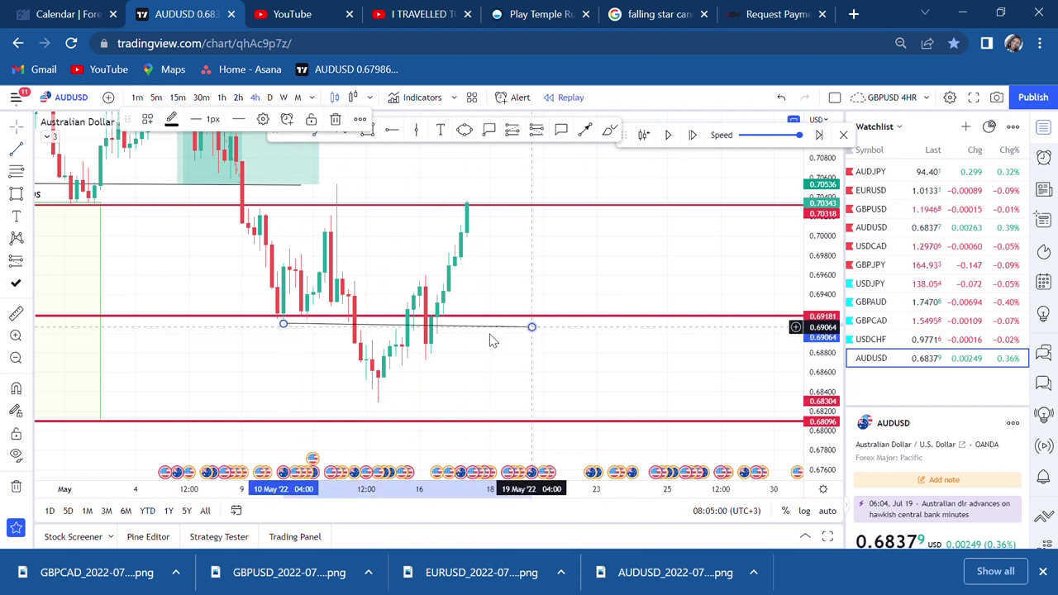
pyautogui.moveTo(284, 328); pyautogui.dragTo(265, 330)
pyautogui.click(202, 119)
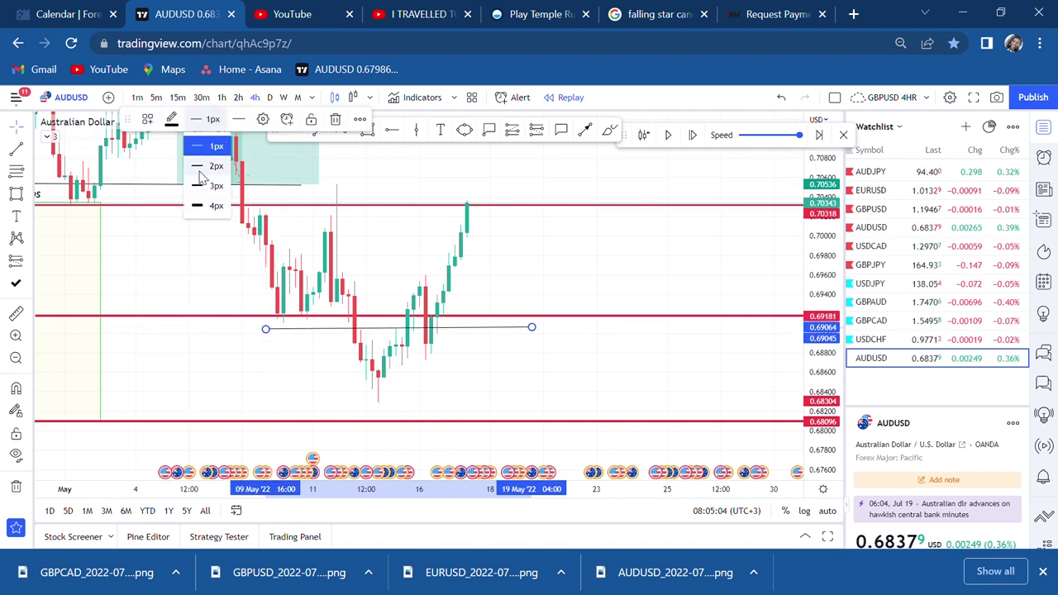
pyautogui.click(207, 186)
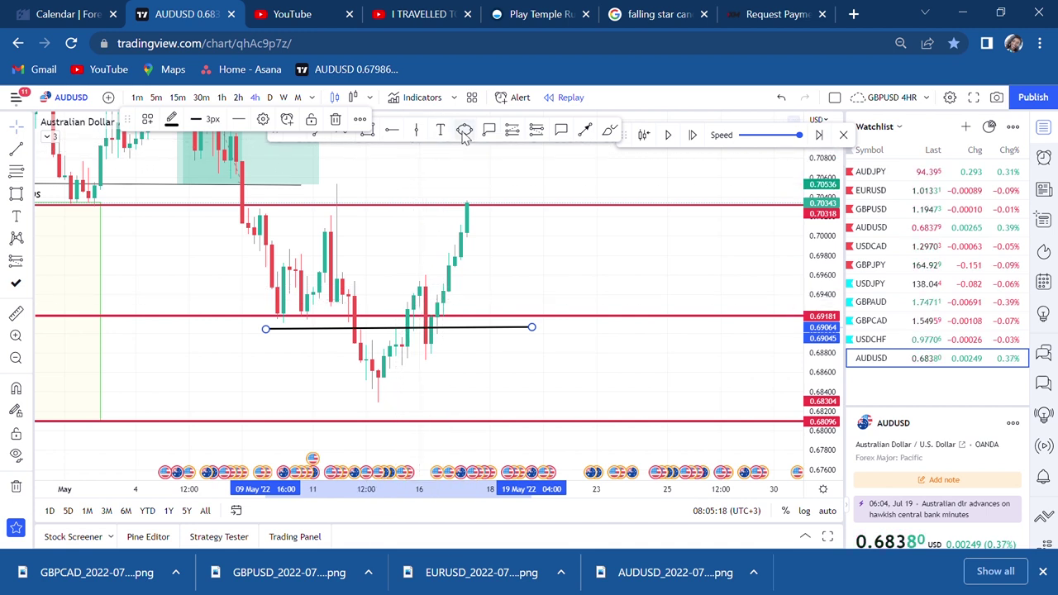
pyautogui.click(397, 170)
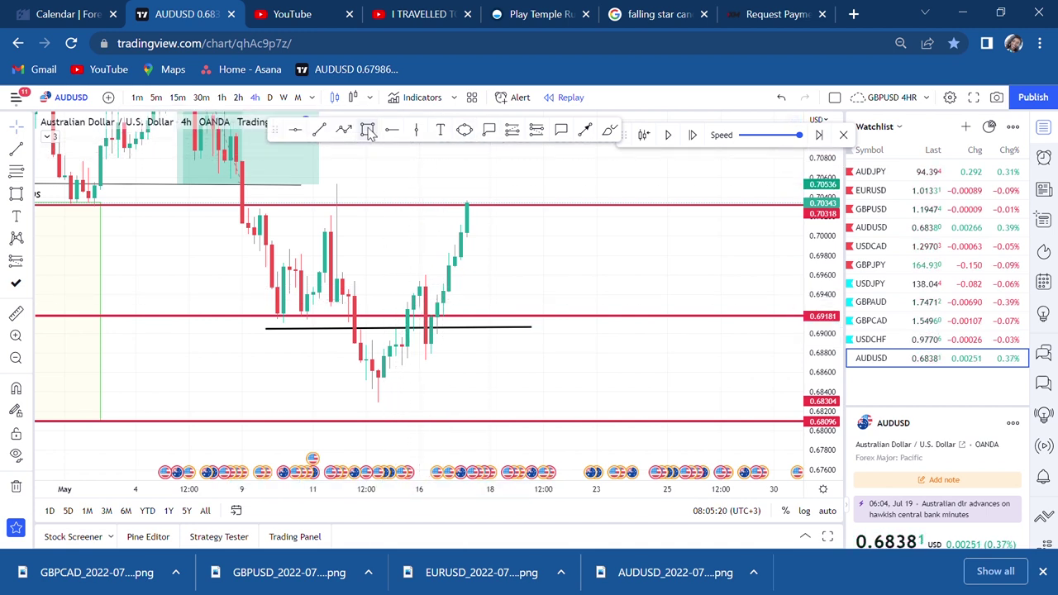
# Draw a small box between about 0.6881 and 0.6922 around the black trendline
pyautogui.click(407, 313)
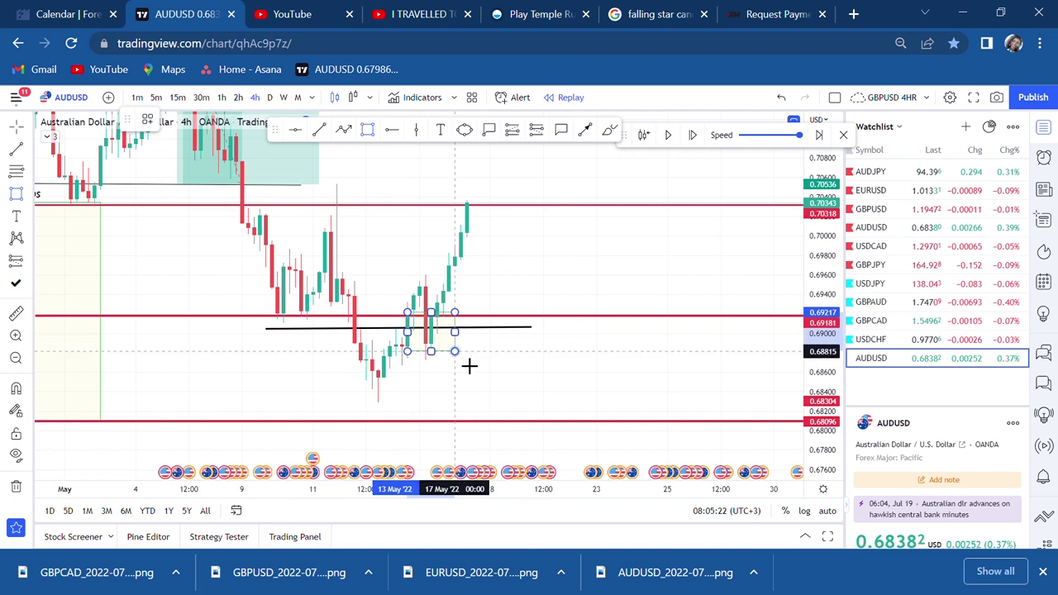
pyautogui.click(460, 353)
pyautogui.click(496, 288)
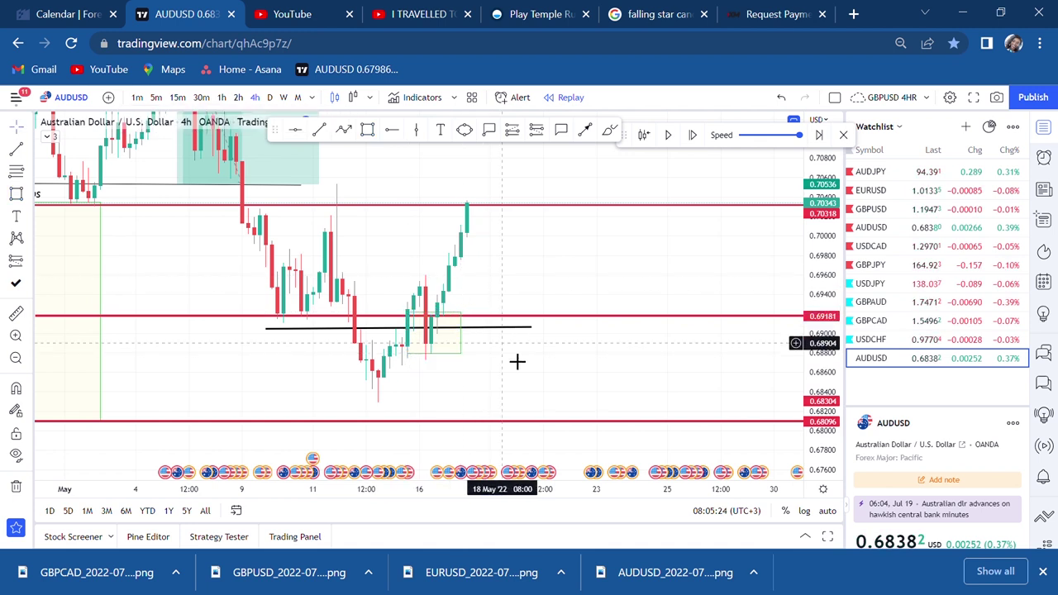
pyautogui.scroll(-3, 614, 295)
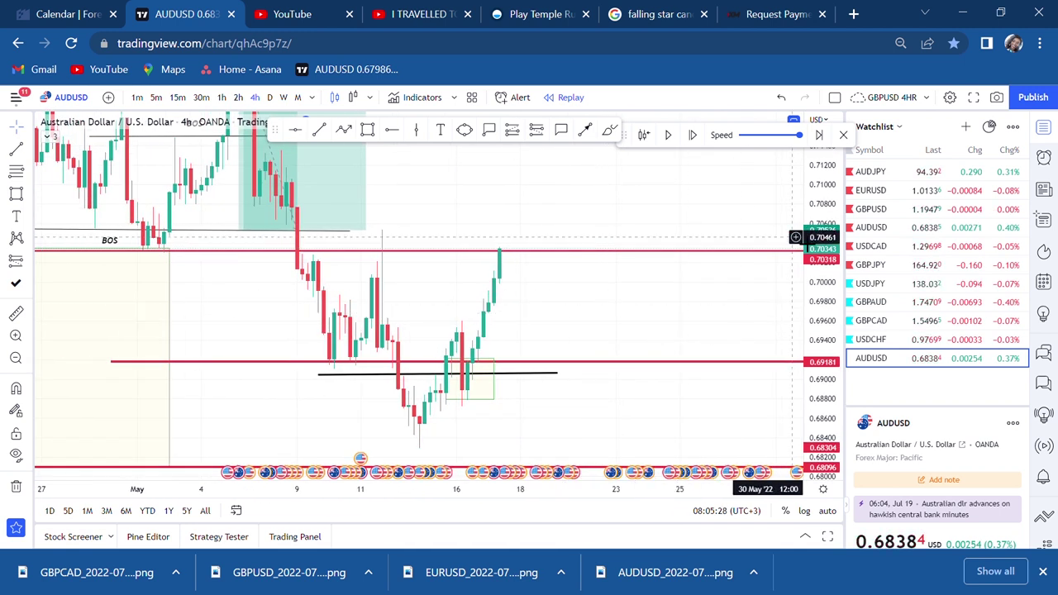
pyautogui.scroll(-2, 815, 221)
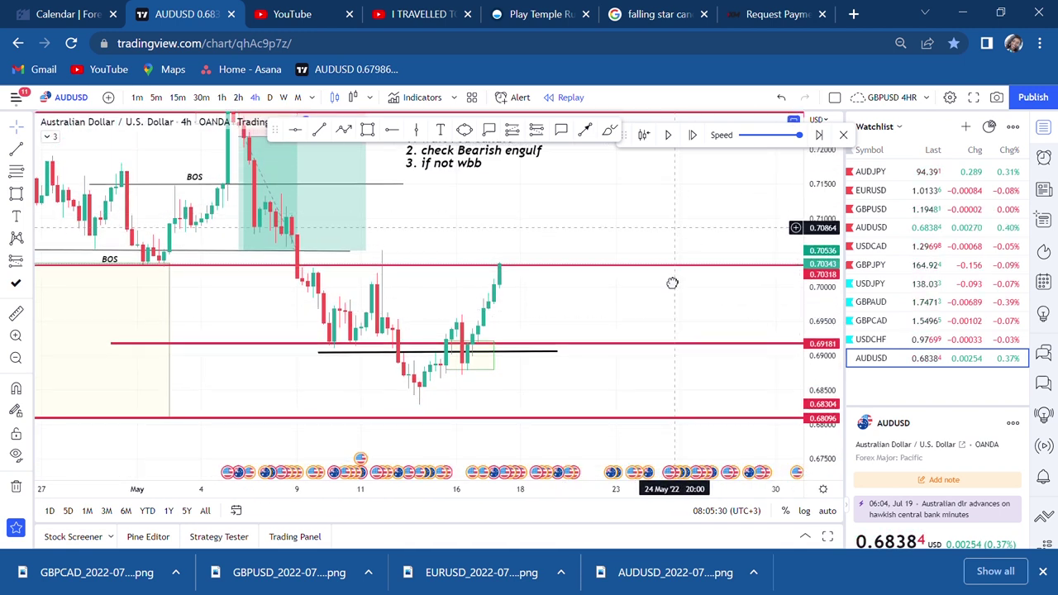
pyautogui.moveTo(672, 282); pyautogui.dragTo(666, 344)
pyautogui.moveTo(626, 300); pyautogui.dragTo(617, 200)
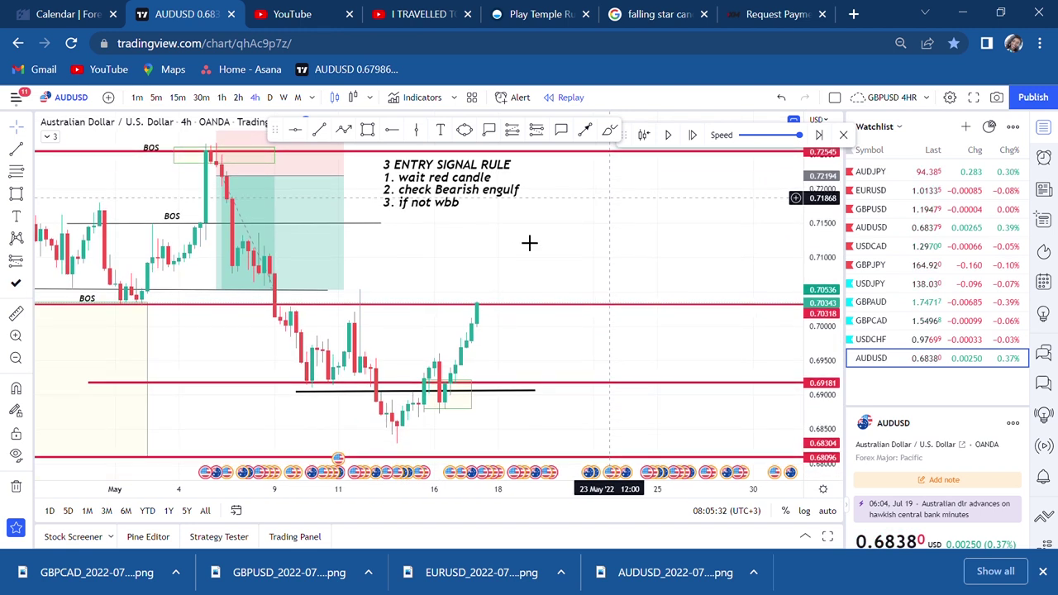
pyautogui.click(30, 261)
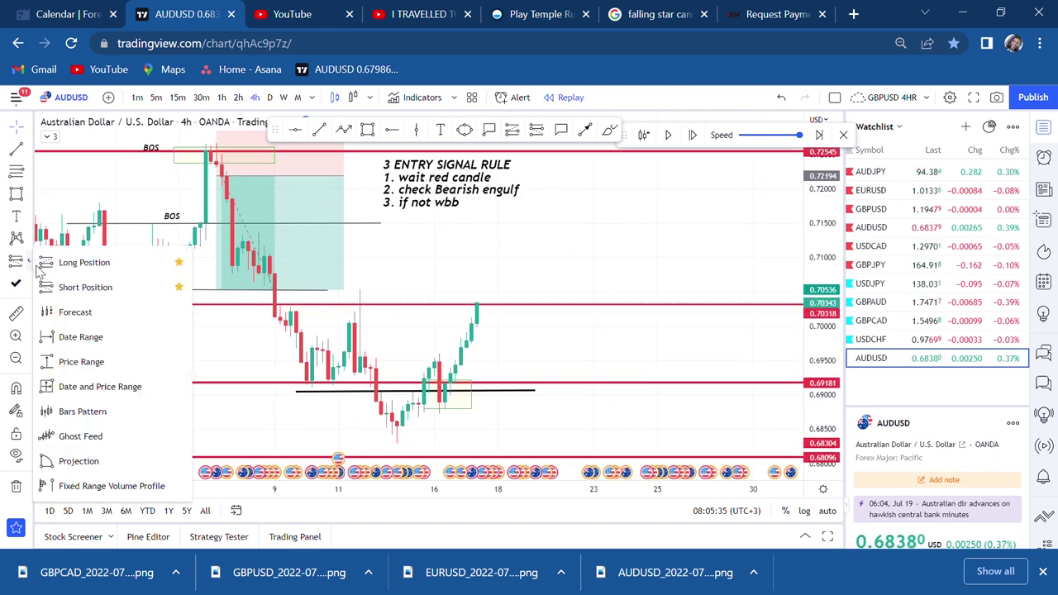
# Place a long position at the zone and lower its stop to about 0.67889
pyautogui.click(91, 264)
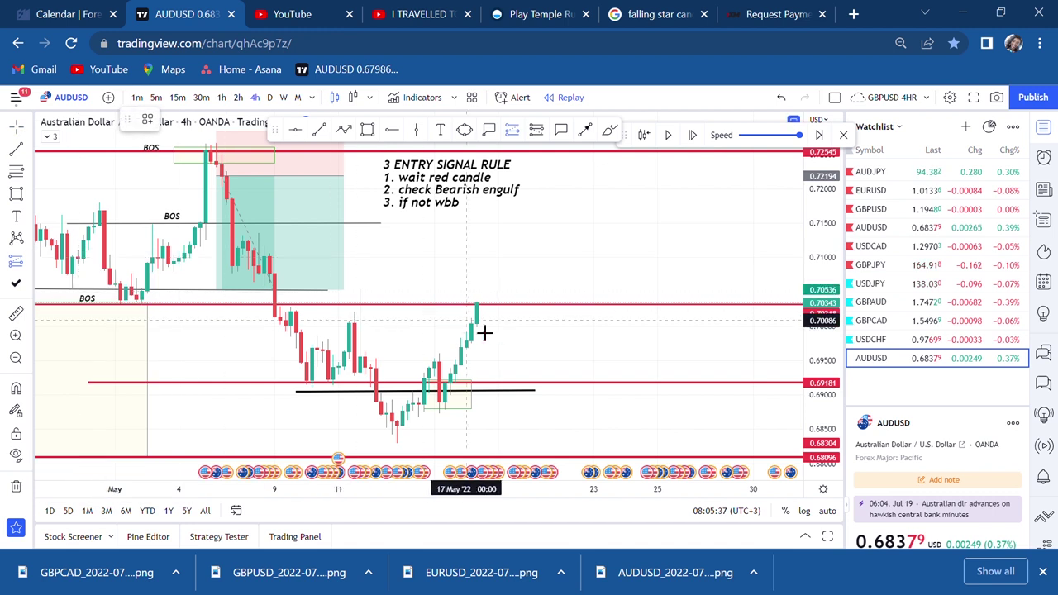
pyautogui.click(452, 383)
pyautogui.moveTo(600, 396); pyautogui.dragTo(631, 322)
pyautogui.click(488, 351)
pyautogui.moveTo(472, 357); pyautogui.dragTo(471, 397)
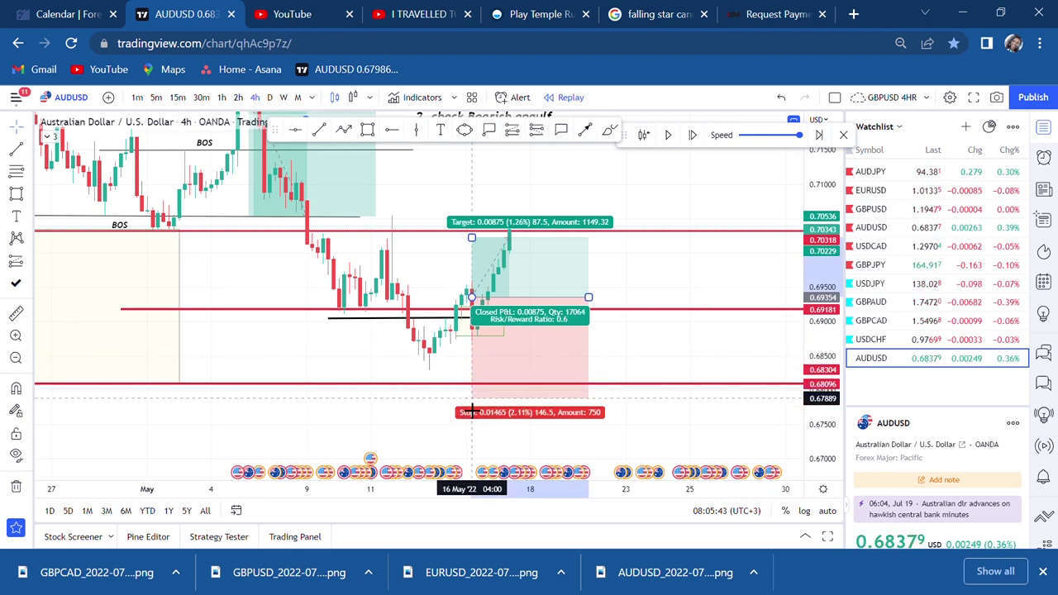
pyautogui.click(664, 288)
pyautogui.moveTo(663, 288); pyautogui.dragTo(677, 273)
# Raise the long target to 4.58% and move the 3 ENTRY SIGNAL RULE note upper left
pyautogui.click(549, 319)
pyautogui.click(677, 314)
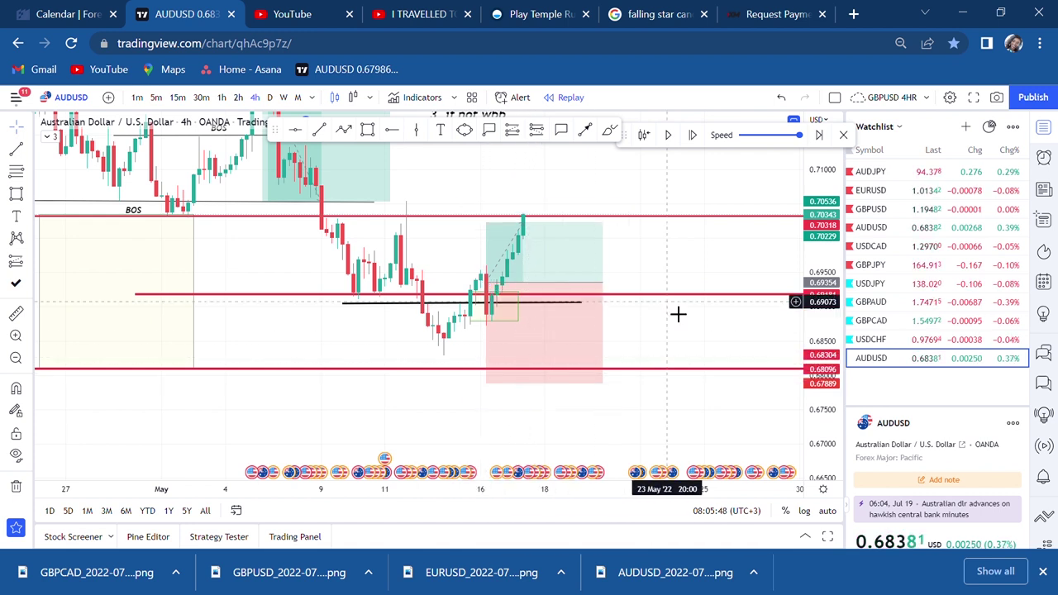
pyautogui.moveTo(670, 345); pyautogui.dragTo(659, 425)
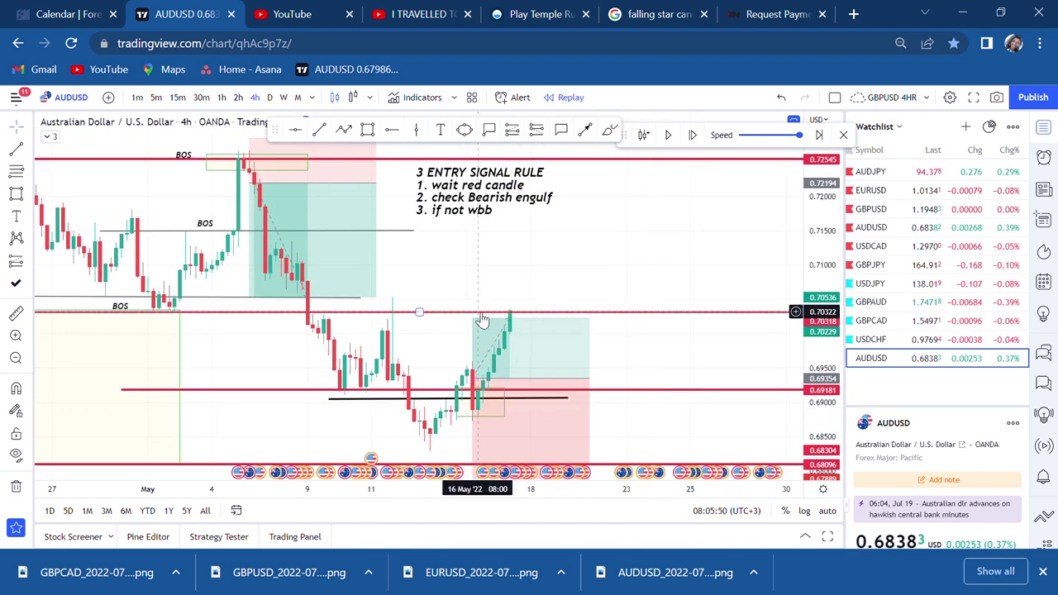
pyautogui.moveTo(480, 321); pyautogui.dragTo(475, 173)
pyautogui.moveTo(638, 249); pyautogui.dragTo(653, 283)
pyautogui.moveTo(478, 229); pyautogui.dragTo(178, 163)
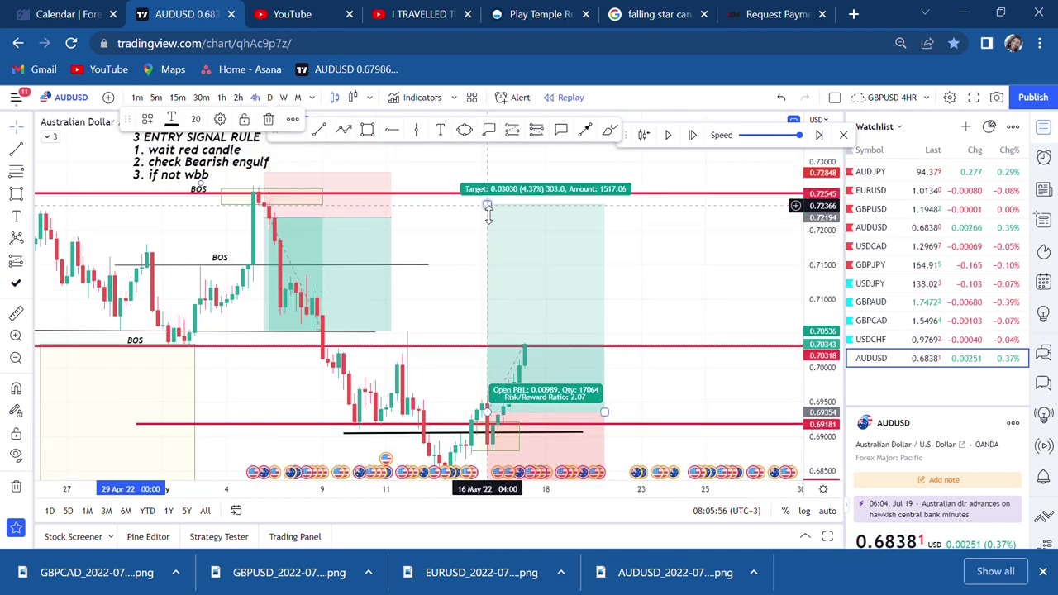
pyautogui.moveTo(487, 213); pyautogui.dragTo(479, 204)
# Review the long position (target 0.7253, risk/reward 2.17) and resume the replay
pyautogui.moveTo(680, 231); pyautogui.dragTo(722, 141)
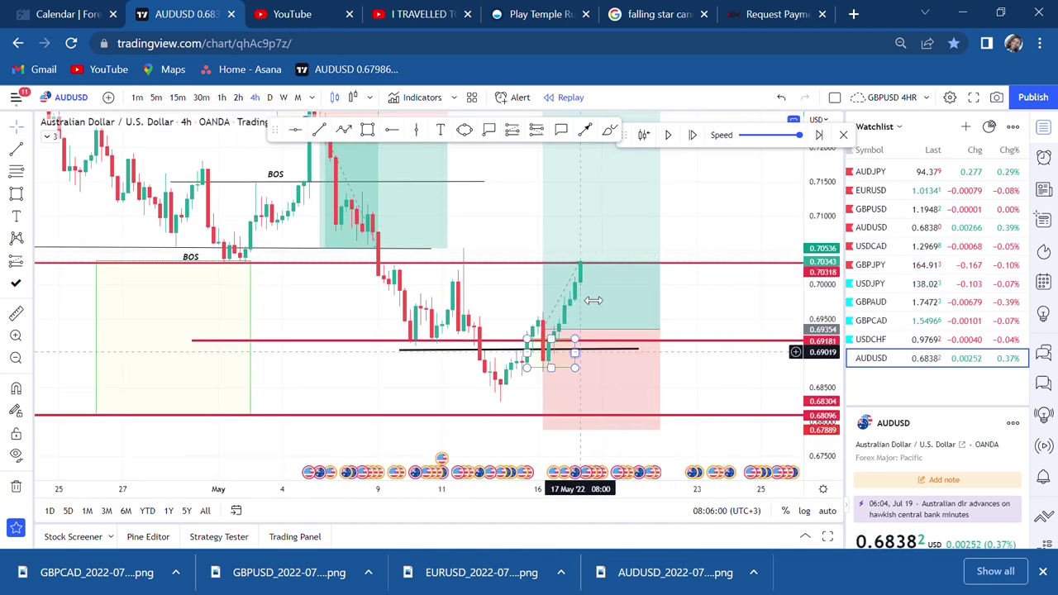
pyautogui.click(567, 333)
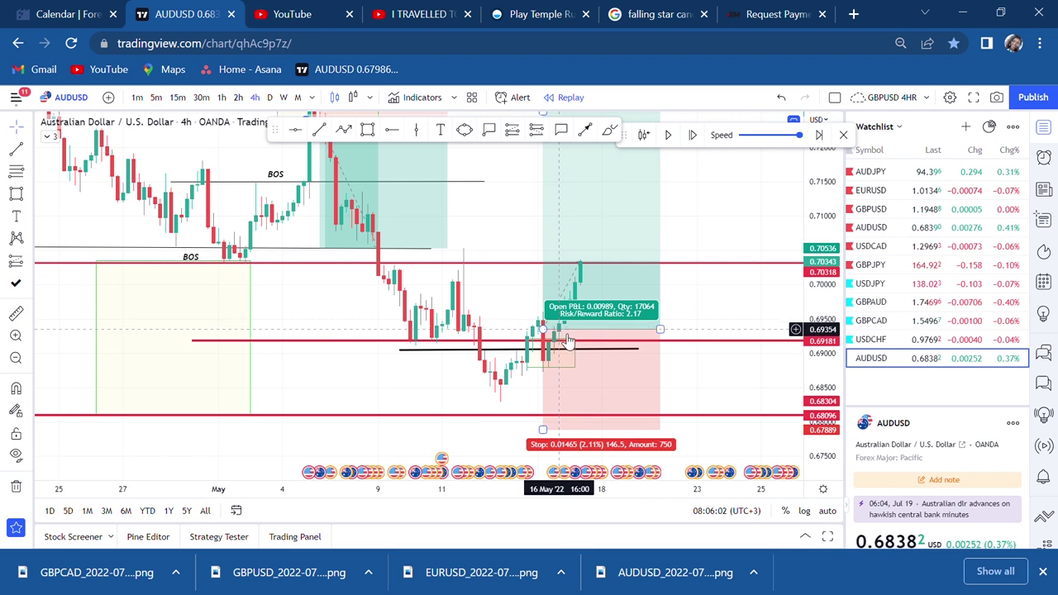
pyautogui.moveTo(818, 225); pyautogui.dragTo(823, 263)
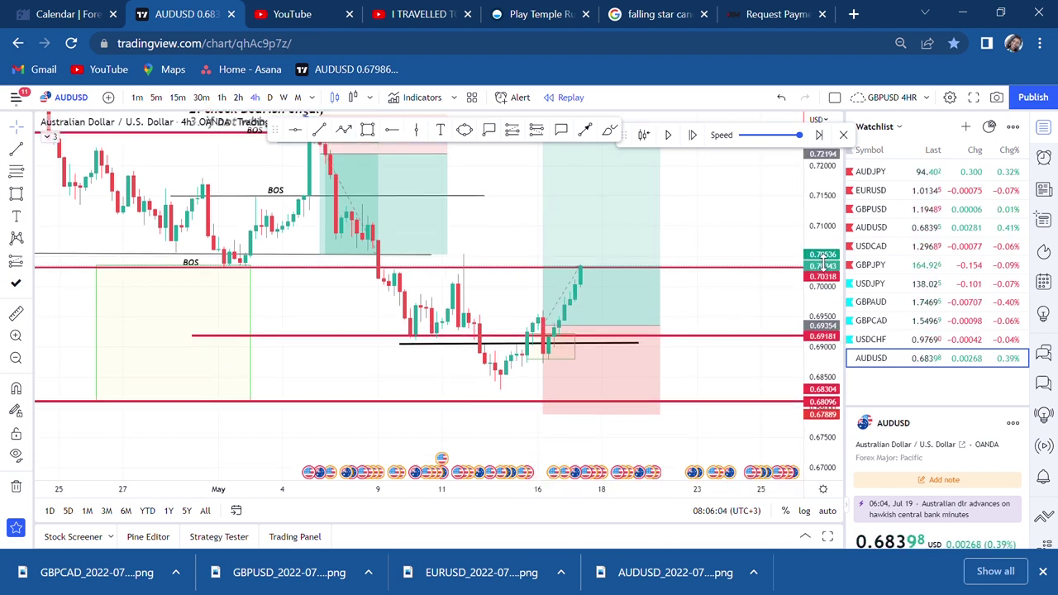
pyautogui.moveTo(746, 231); pyautogui.dragTo(725, 310)
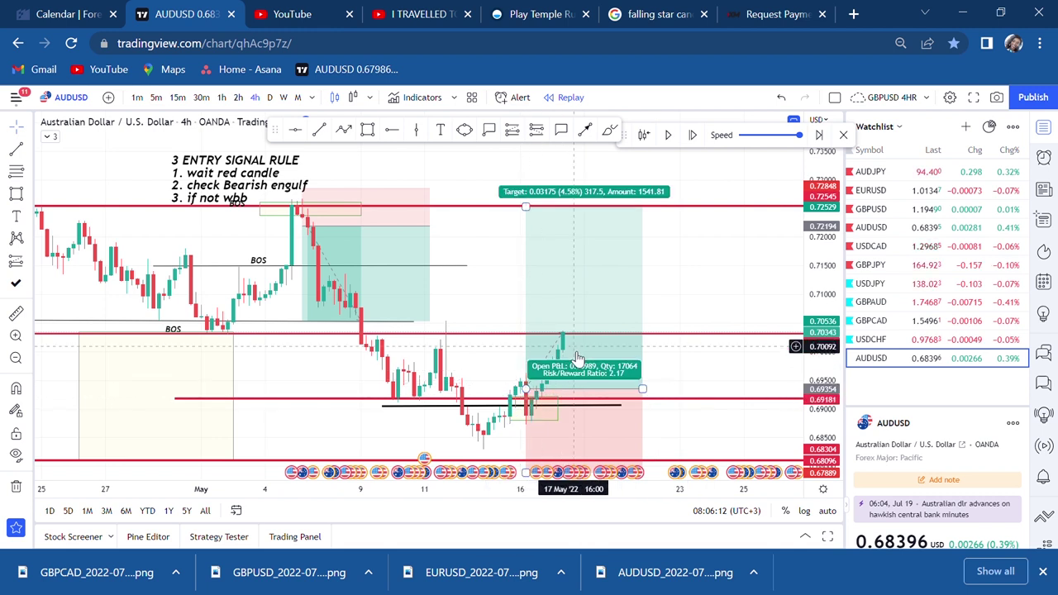
pyautogui.click(668, 135)
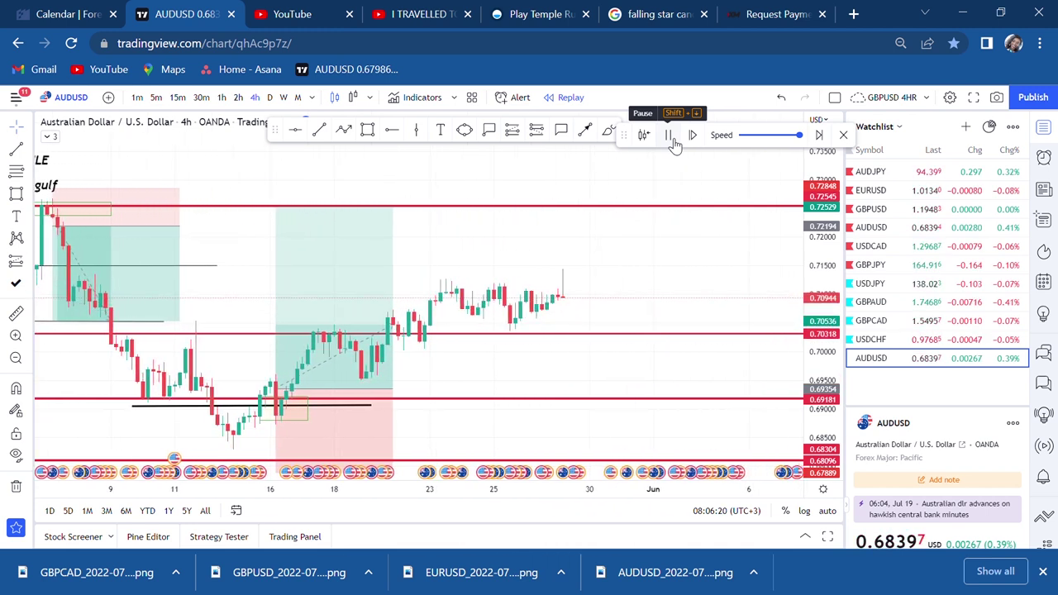
# Pause the replay in early June and review the long position hitting its 0.72529 target
pyautogui.scroll(-3, 619, 284)
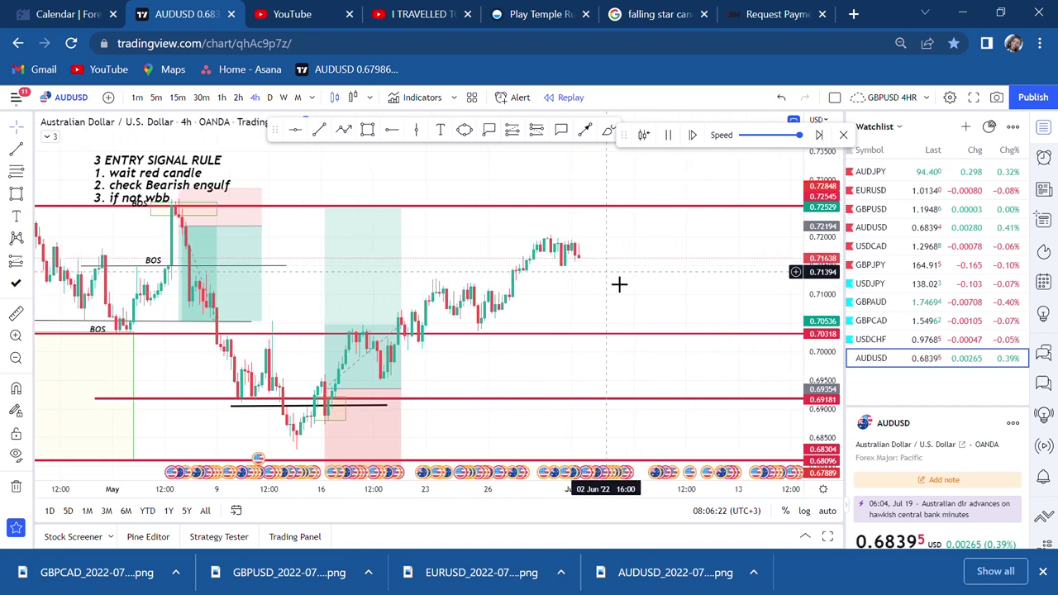
pyautogui.hotkey('shift', 'Down')
pyautogui.moveTo(600, 296); pyautogui.dragTo(719, 292)
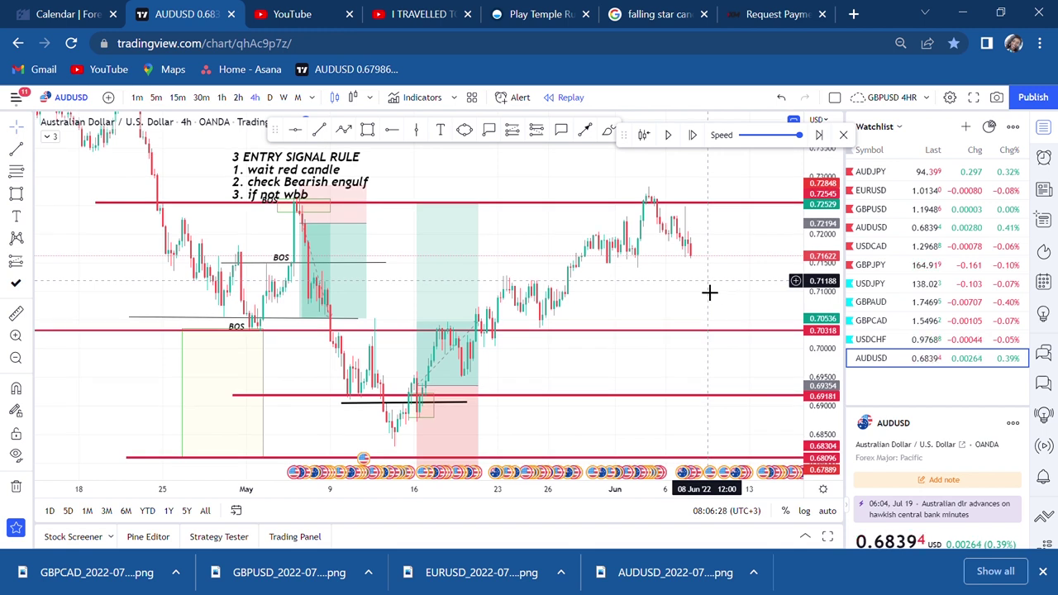
pyautogui.moveTo(575, 247); pyautogui.dragTo(656, 224)
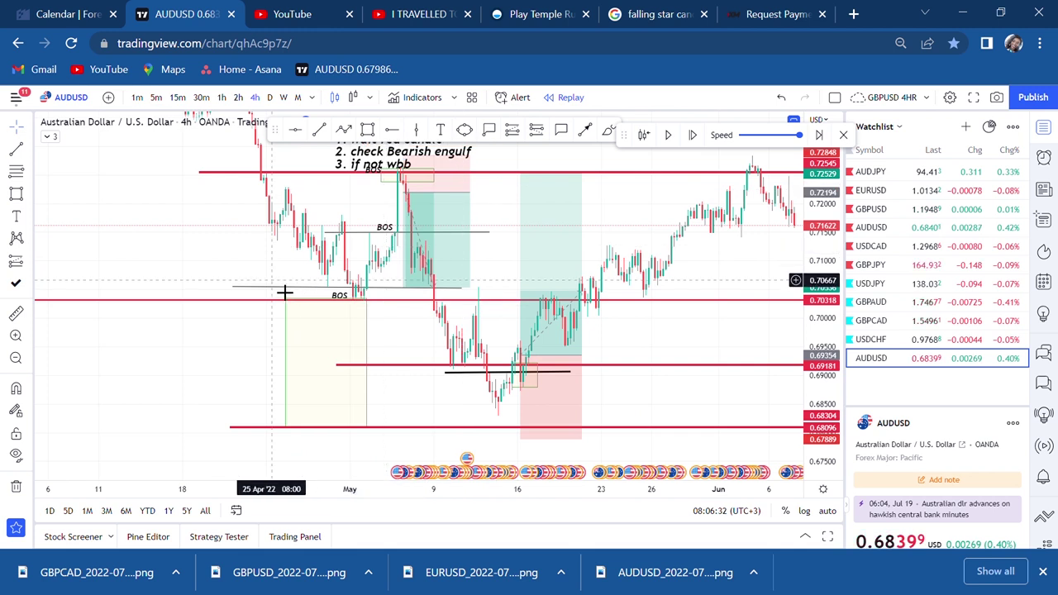
pyautogui.scroll(2, 467, 253)
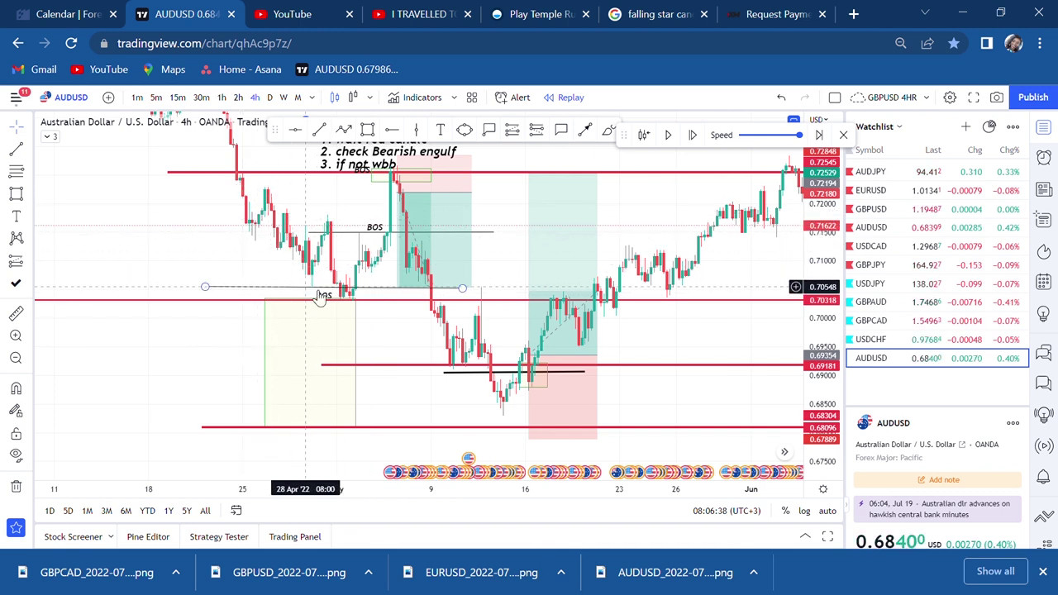
pyautogui.moveTo(146, 248)
pyautogui.mouseDown()
pyautogui.moveTo(388, 438)
pyautogui.moveTo(450, 469)
pyautogui.moveTo(124, 275)
pyautogui.moveTo(217, 285)
pyautogui.mouseUp()
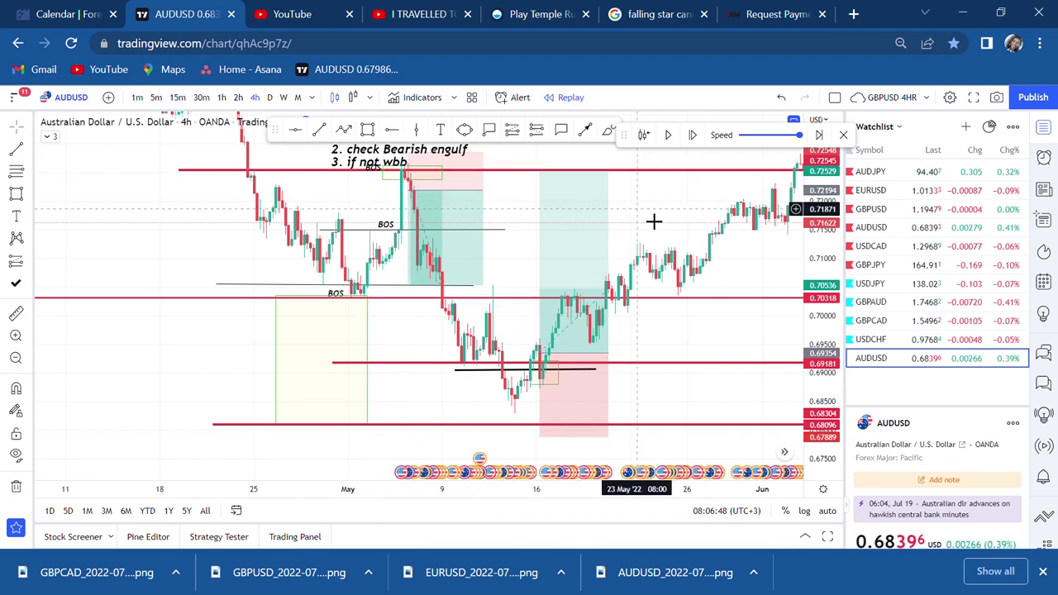
pyautogui.moveTo(628, 215); pyautogui.dragTo(522, 226)
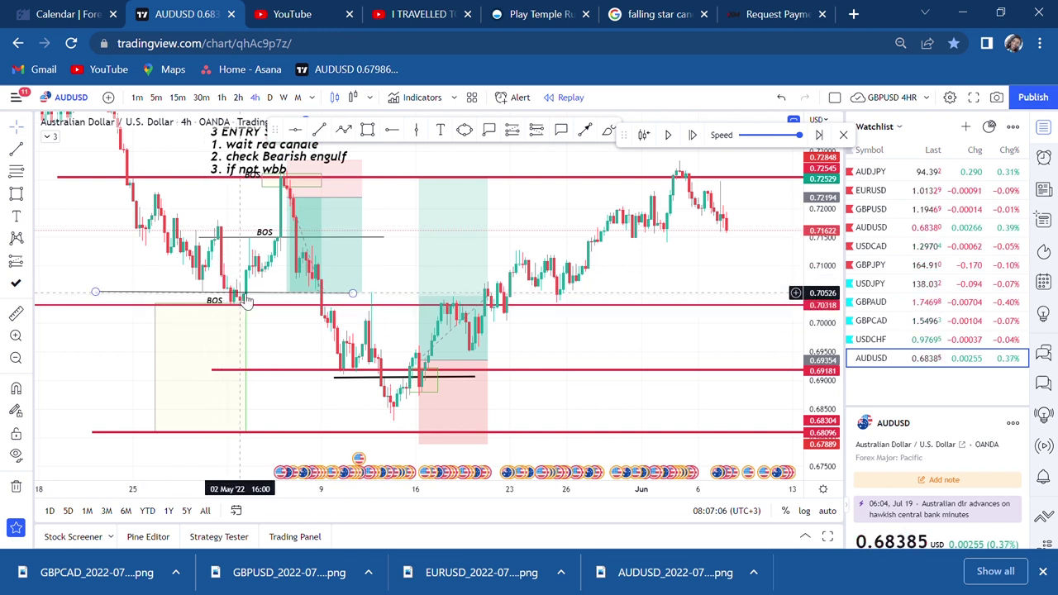
pyautogui.click(429, 233)
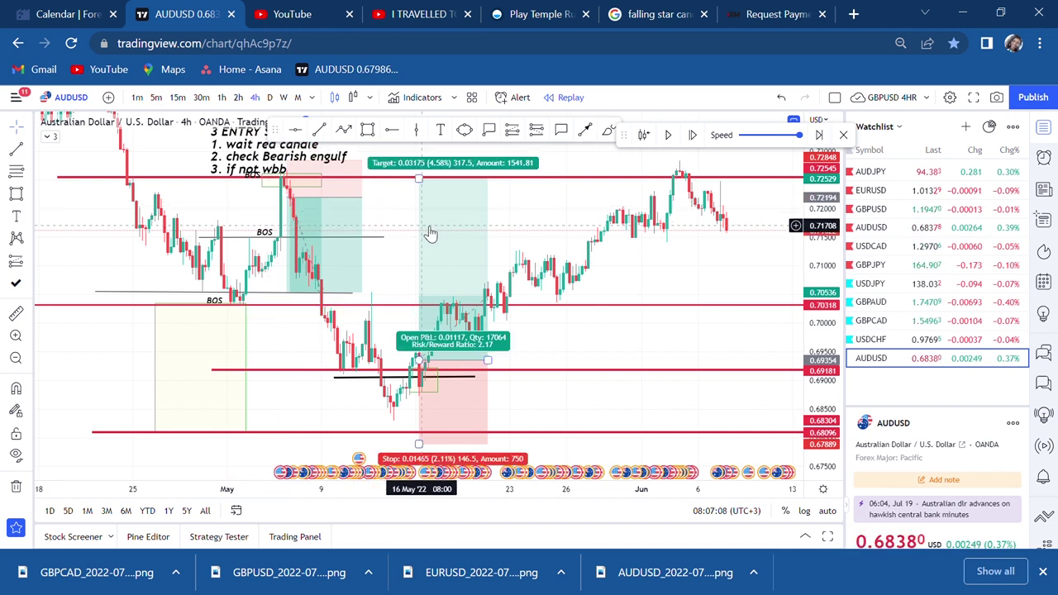